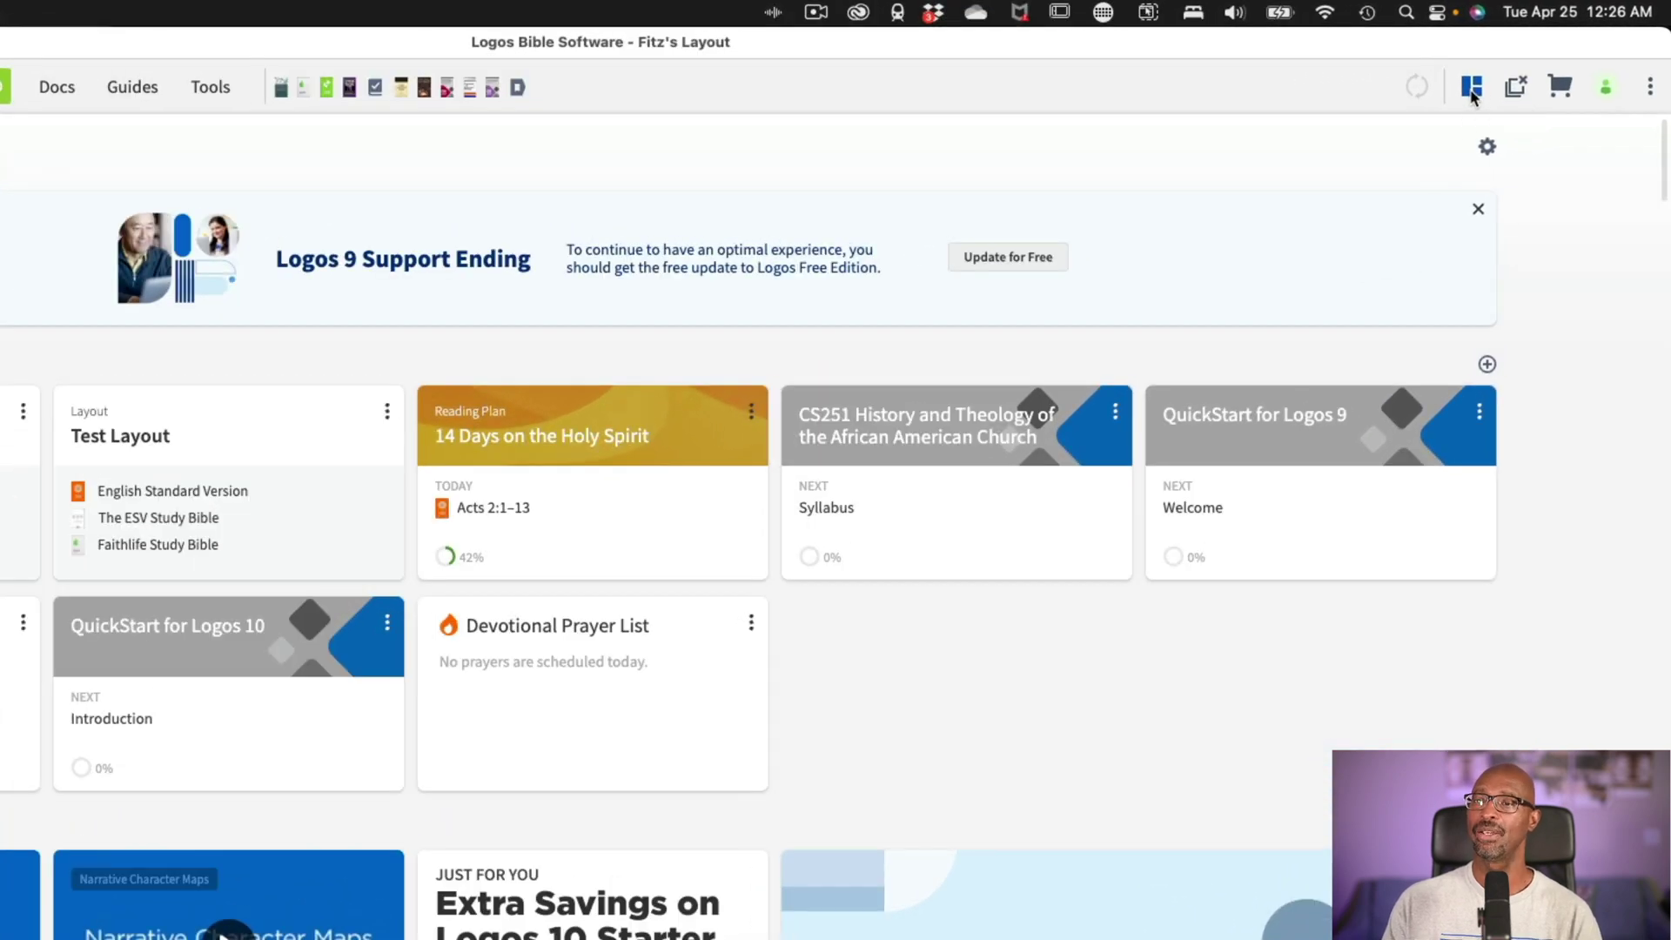
Open the Layouts list to show the QuickStart, Home Page and saved layouts
{"action": "left_click", "coordinate": [1472, 89]}
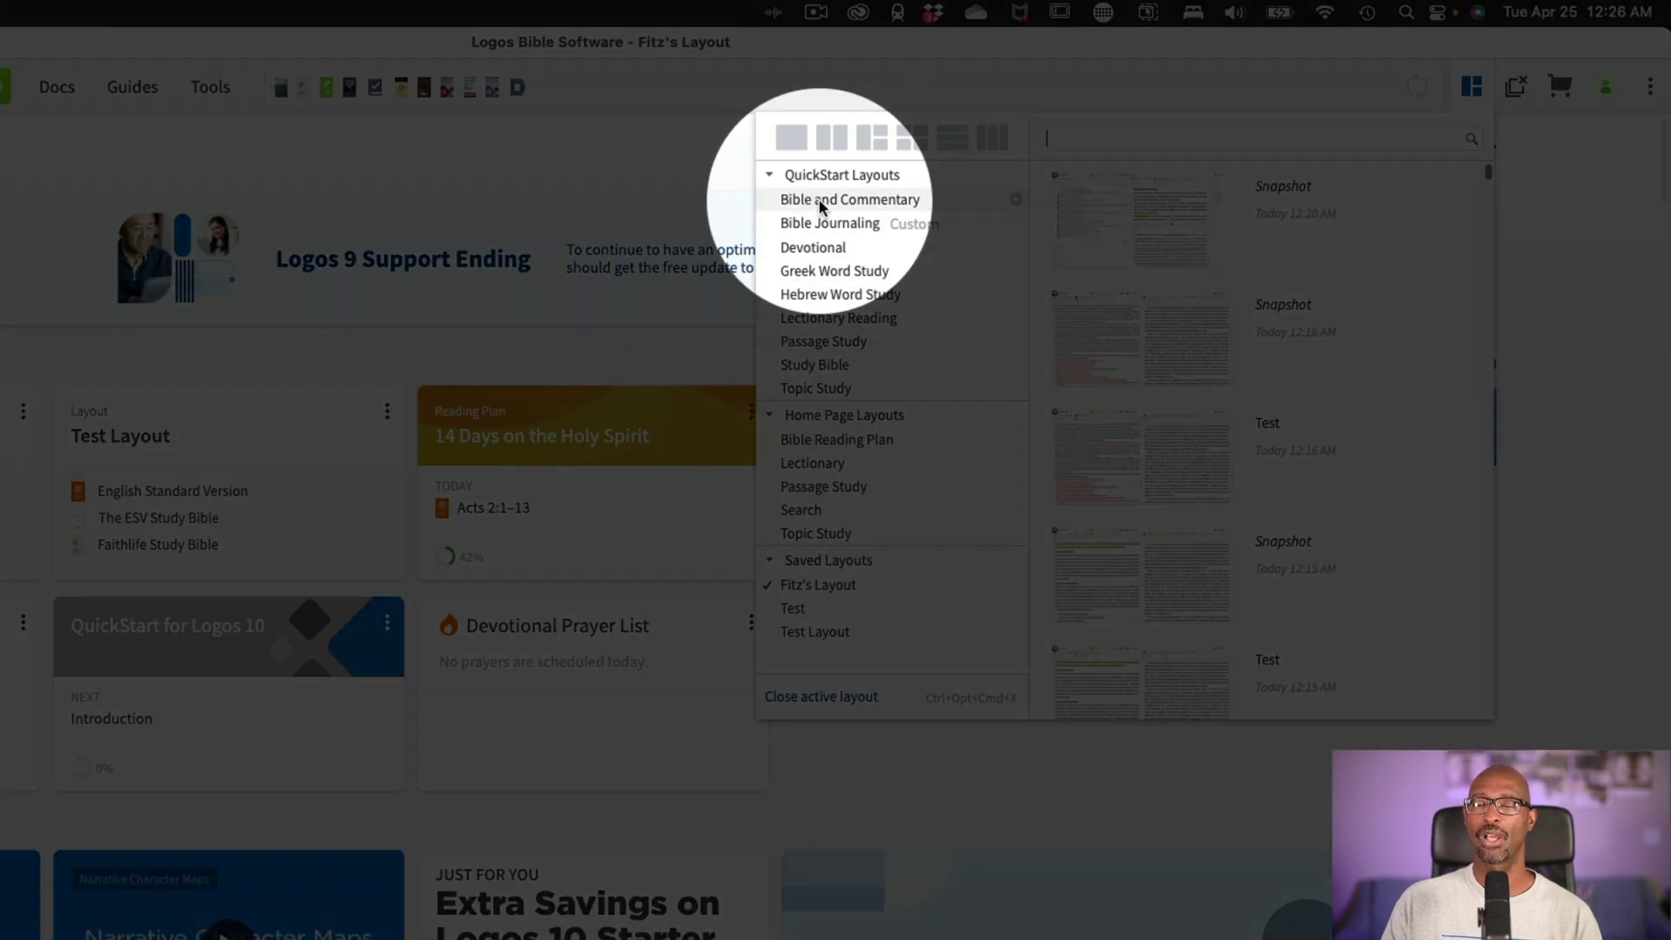
Load the Bible and Commentary QuickStart layout, with the ESV beside the Expositor's Bible Commentary
{"action": "left_click", "coordinate": [819, 198]}
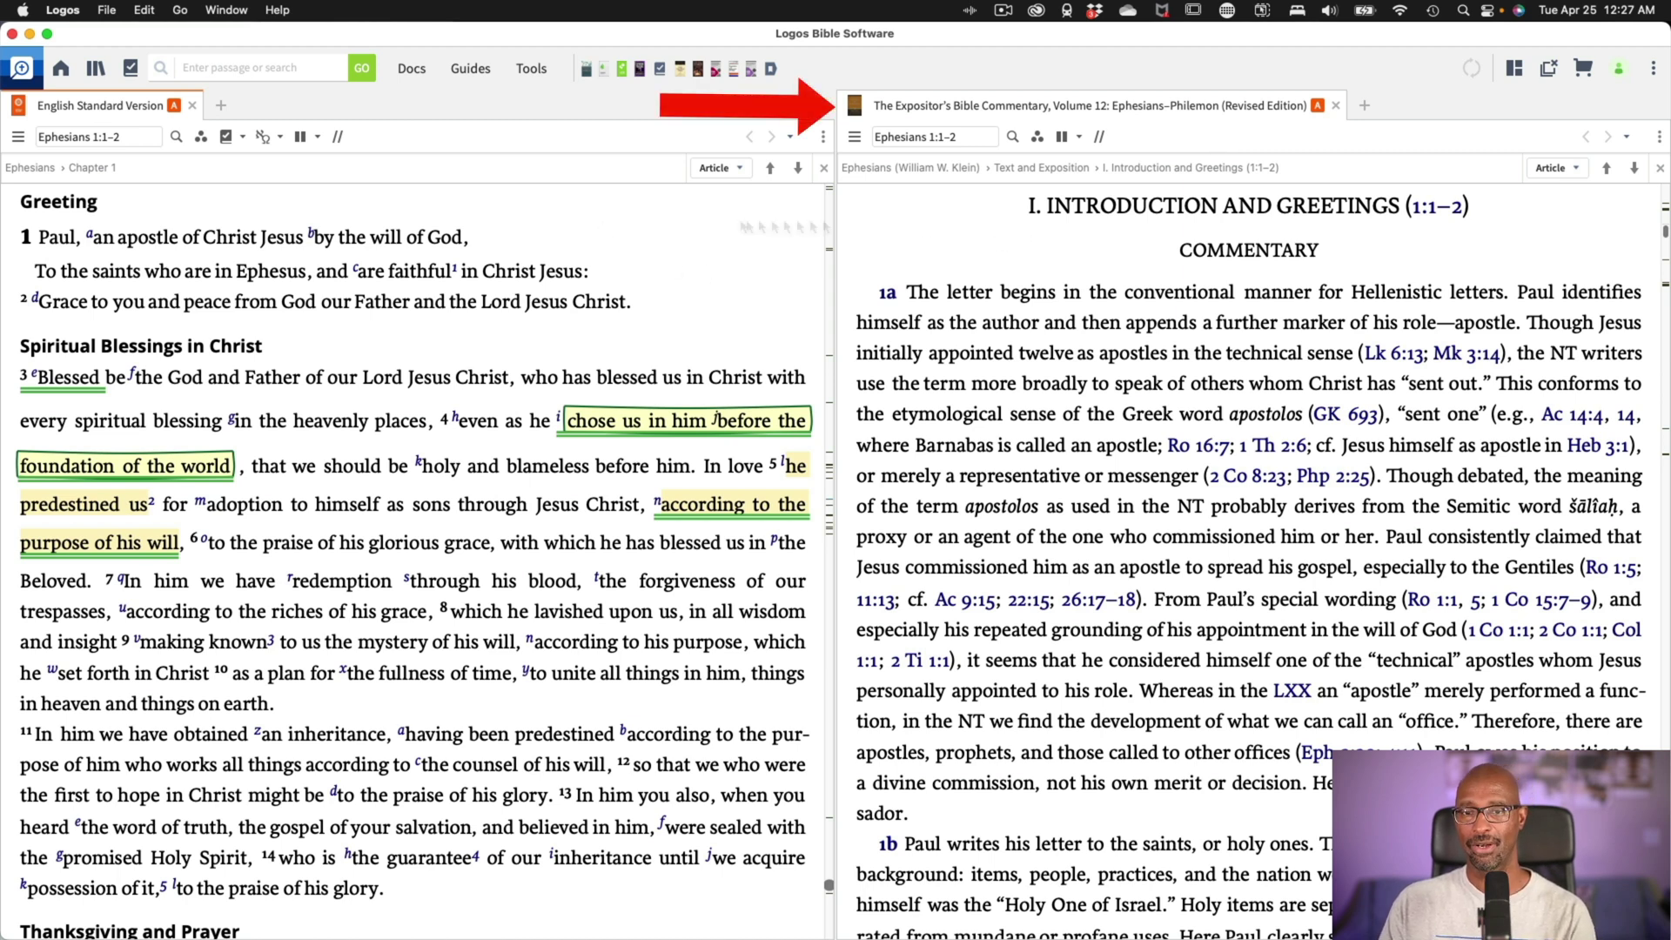
{"action": "mouse_move", "coordinate": [483, 378]}
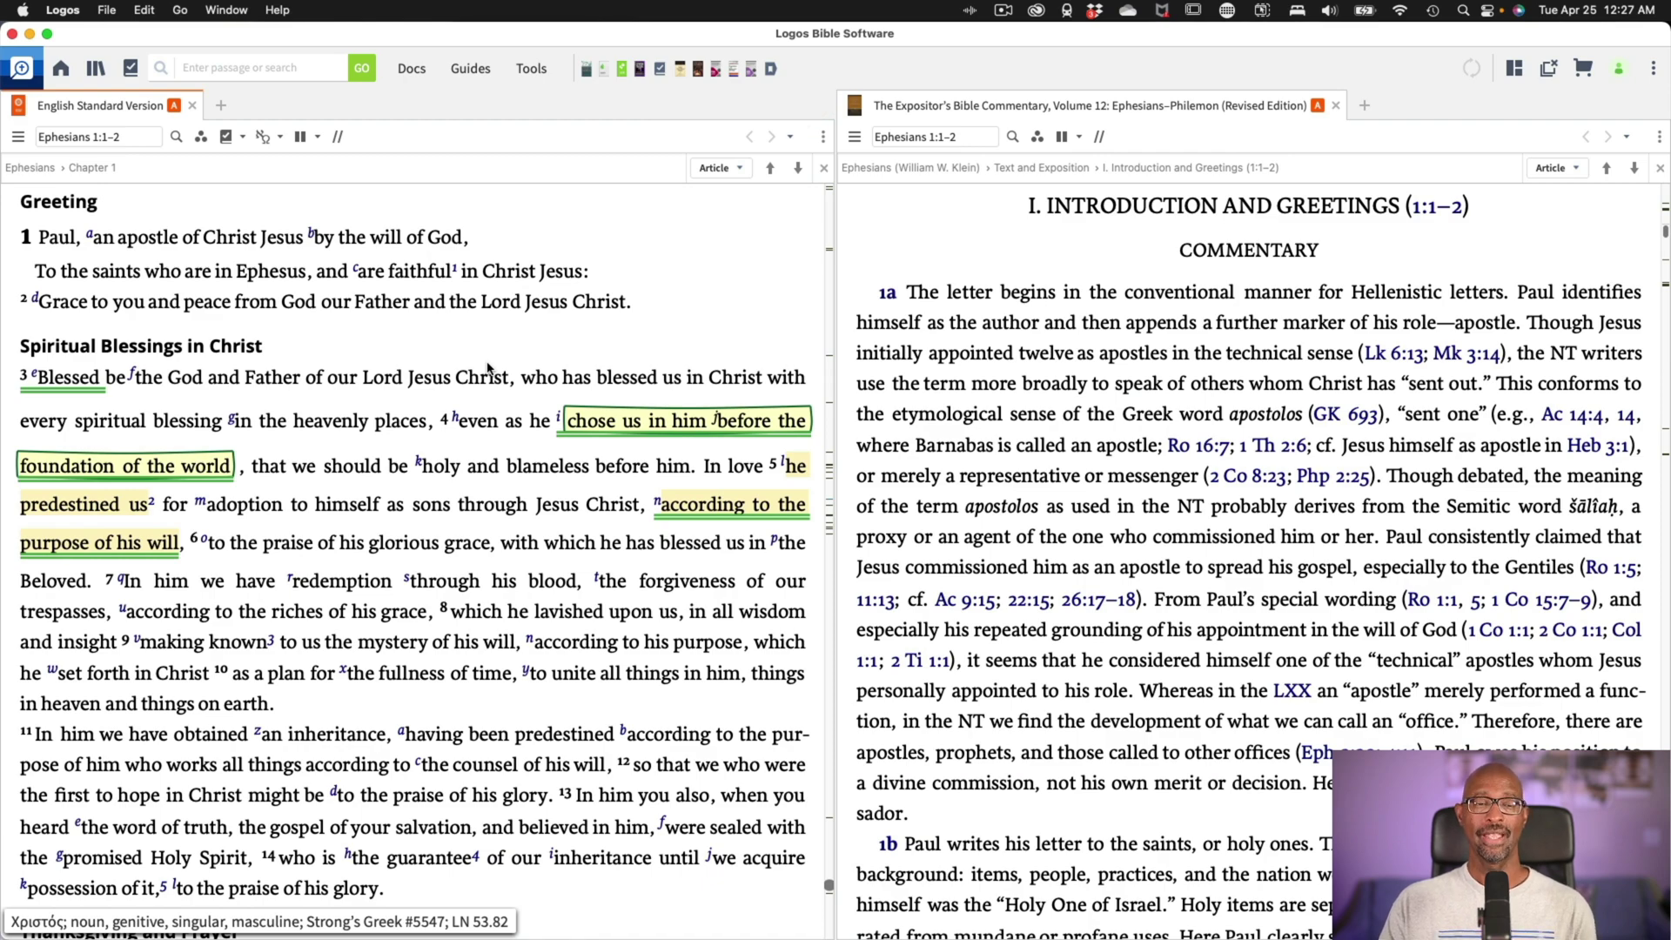
{"action": "scroll", "coordinate": [488, 368], "scroll_direction": "down", "scroll_amount": 1}
{"action": "scroll", "coordinate": [489, 370], "scroll_direction": "down", "scroll_amount": 1}
{"action": "scroll", "coordinate": [489, 370], "scroll_direction": "down", "scroll_amount": 2}
{"action": "scroll", "coordinate": [488, 372], "scroll_direction": "down", "scroll_amount": 2}
{"action": "scroll", "coordinate": [488, 370], "scroll_direction": "down", "scroll_amount": 2}
{"action": "scroll", "coordinate": [489, 371], "scroll_direction": "down", "scroll_amount": 1}
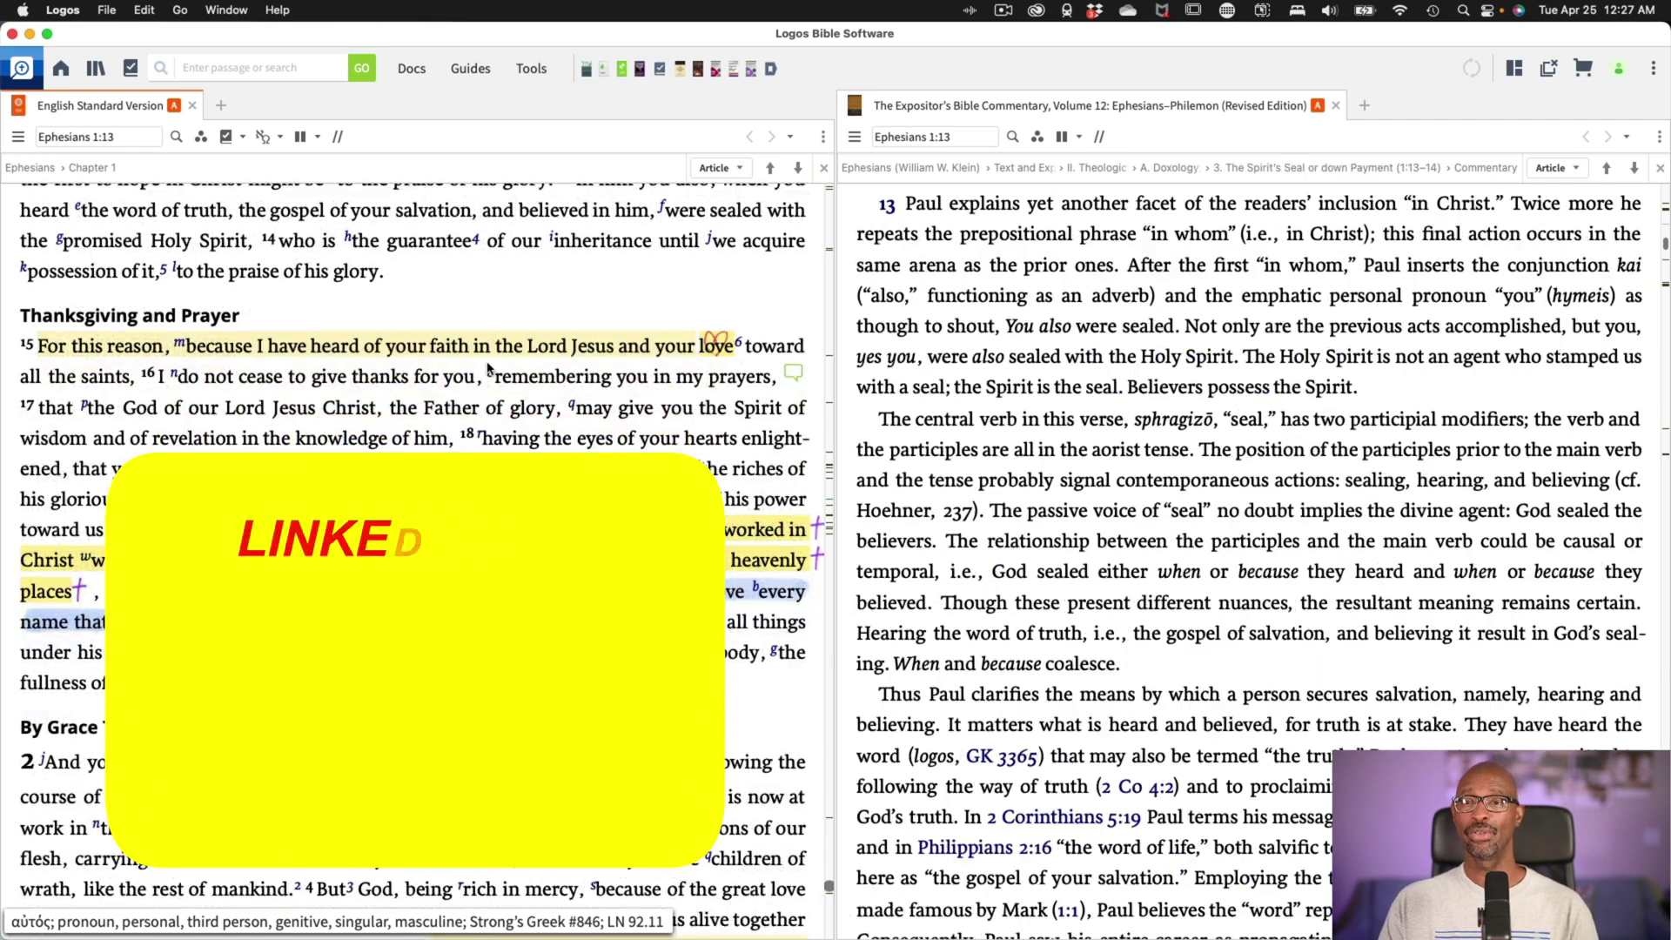
{"action": "scroll", "coordinate": [490, 370], "scroll_direction": "down", "scroll_amount": 3}
{"action": "scroll", "coordinate": [488, 370], "scroll_direction": "down", "scroll_amount": 1}
{"action": "scroll", "coordinate": [489, 370], "scroll_direction": "up", "scroll_amount": 3}
{"action": "scroll", "coordinate": [488, 368], "scroll_direction": "up", "scroll_amount": 2}
{"action": "scroll", "coordinate": [488, 368], "scroll_direction": "up", "scroll_amount": 2}
{"action": "scroll", "coordinate": [489, 370], "scroll_direction": "up", "scroll_amount": 3}
{"action": "scroll", "coordinate": [489, 370], "scroll_direction": "up", "scroll_amount": 2}
{"action": "scroll", "coordinate": [488, 371], "scroll_direction": "up", "scroll_amount": 1}
{"action": "scroll", "coordinate": [489, 369], "scroll_direction": "up", "scroll_amount": 1}
{"action": "scroll", "coordinate": [490, 370], "scroll_direction": "up", "scroll_amount": 2}
{"action": "scroll", "coordinate": [490, 368], "scroll_direction": "up", "scroll_amount": 2}
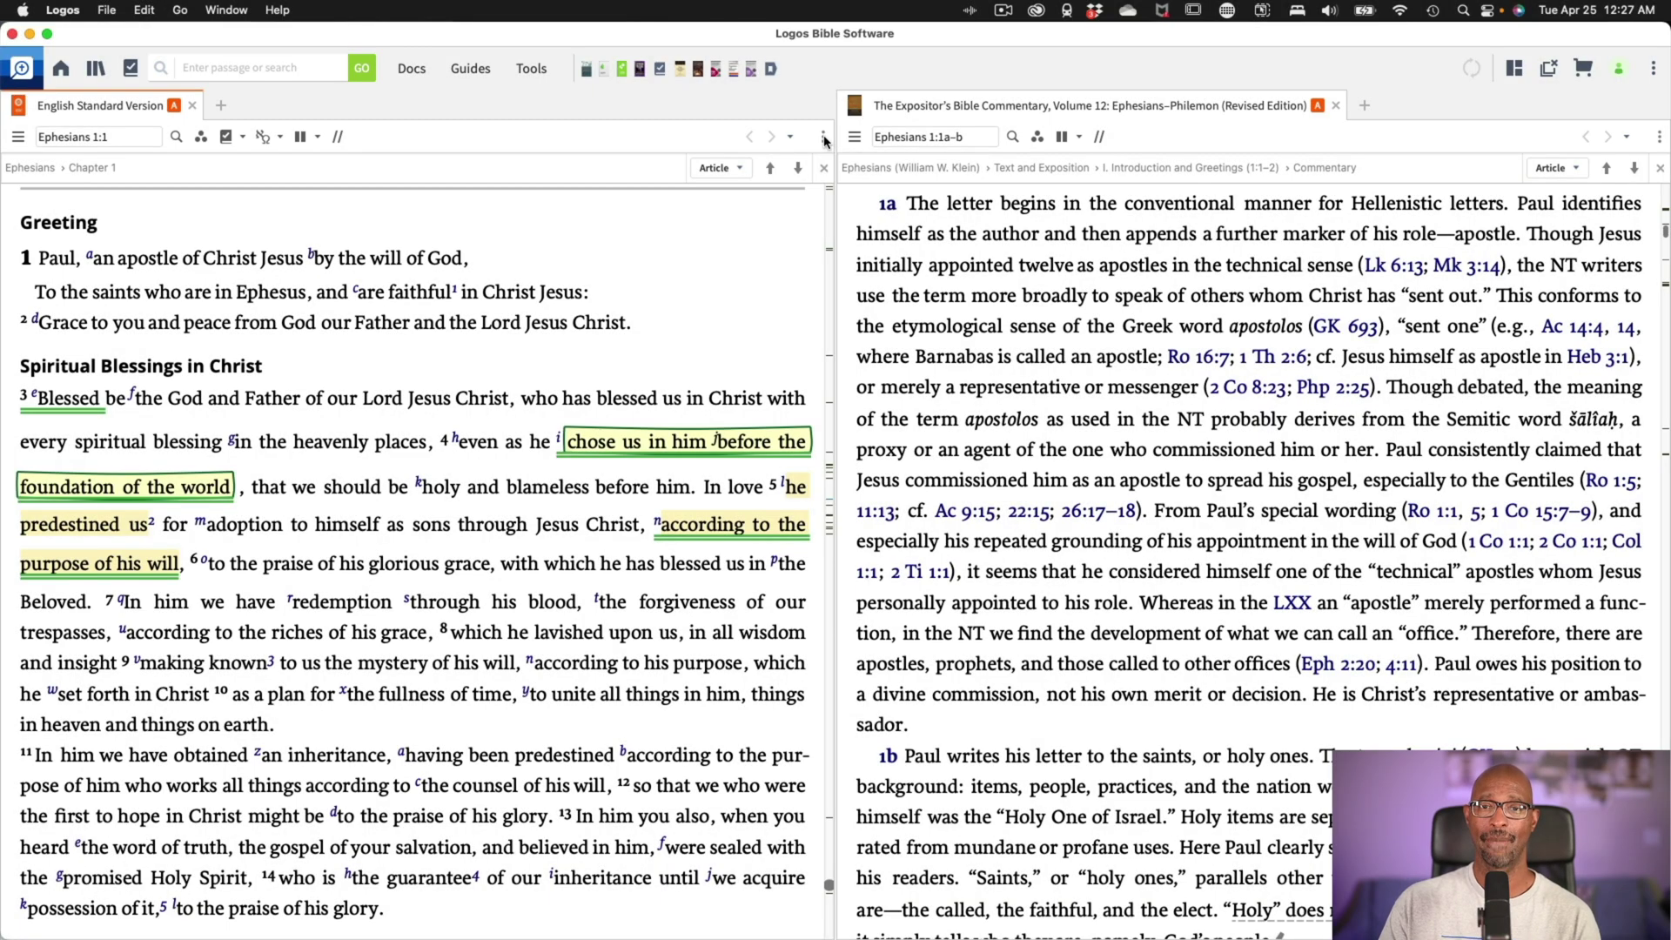
Unlink the ESV panel, then relink it to the commentary in link set A
{"action": "left_click", "coordinate": [825, 138]}
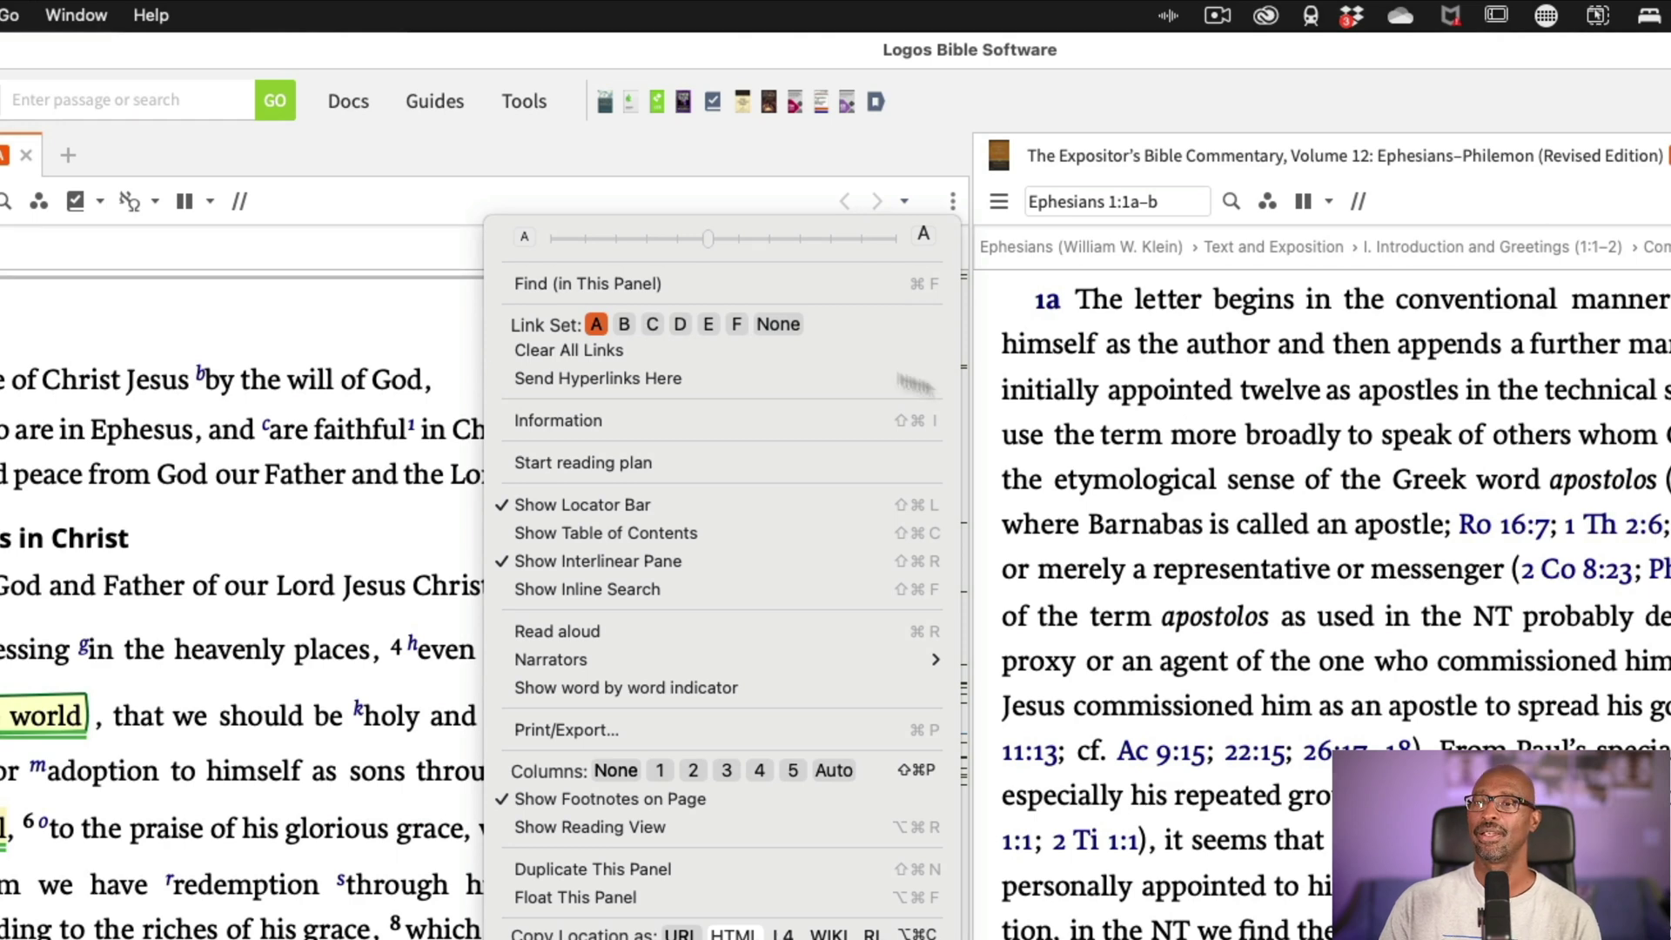
{"action": "left_click", "coordinate": [778, 325]}
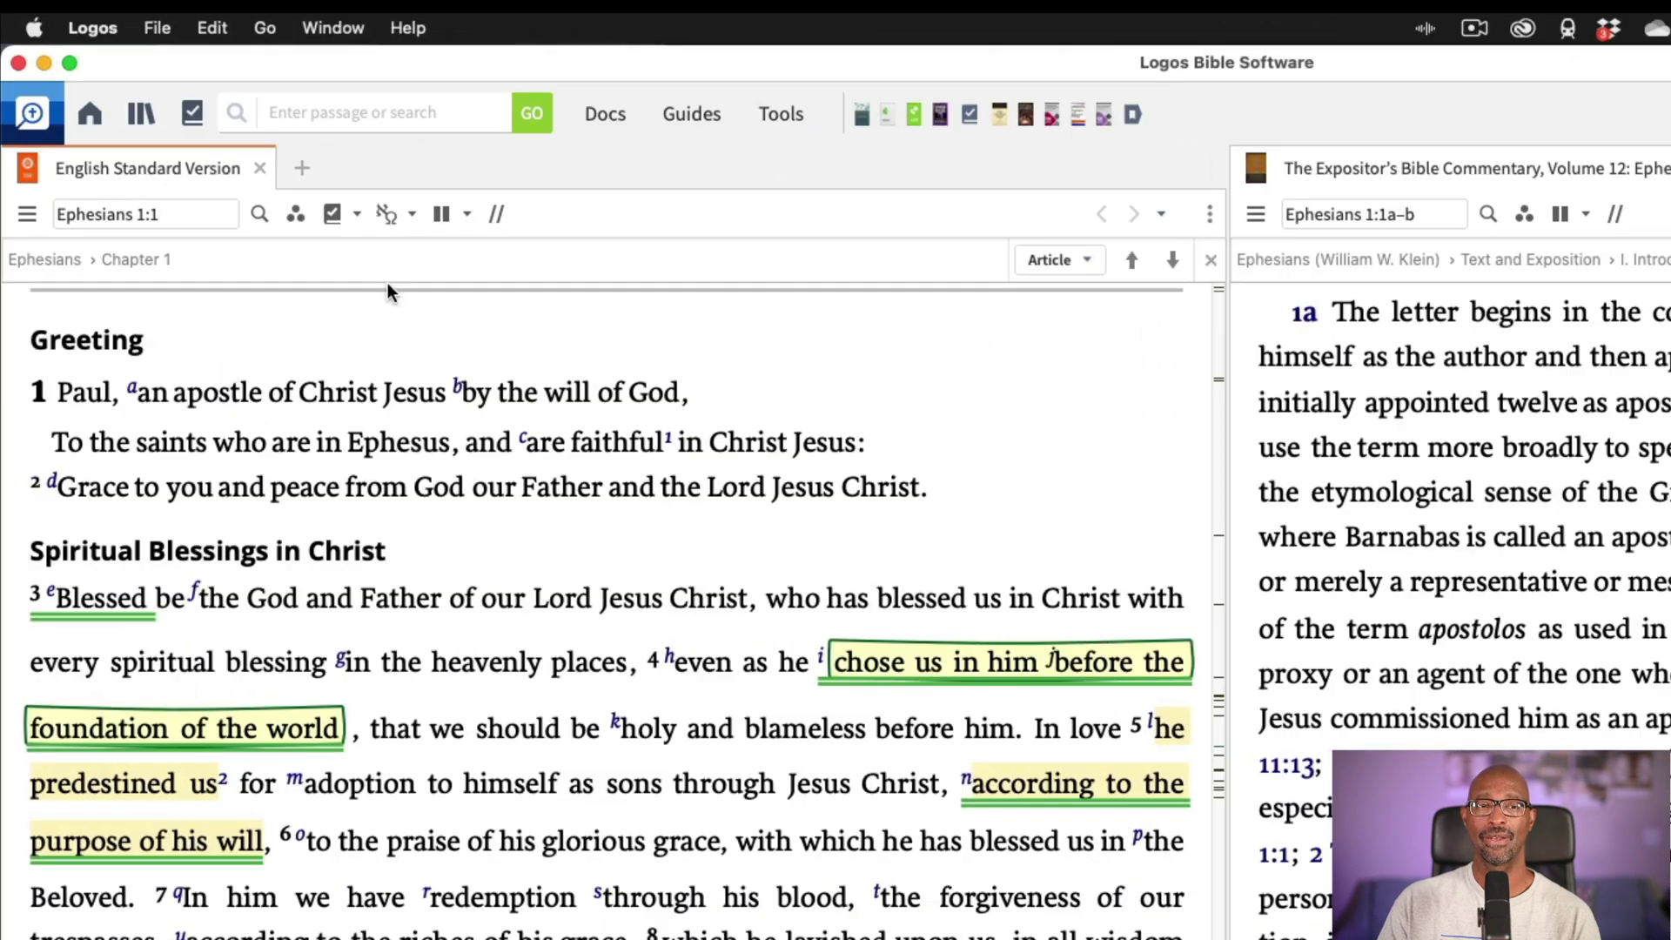
{"action": "scroll", "coordinate": [779, 670], "scroll_direction": "down", "scroll_amount": 5}
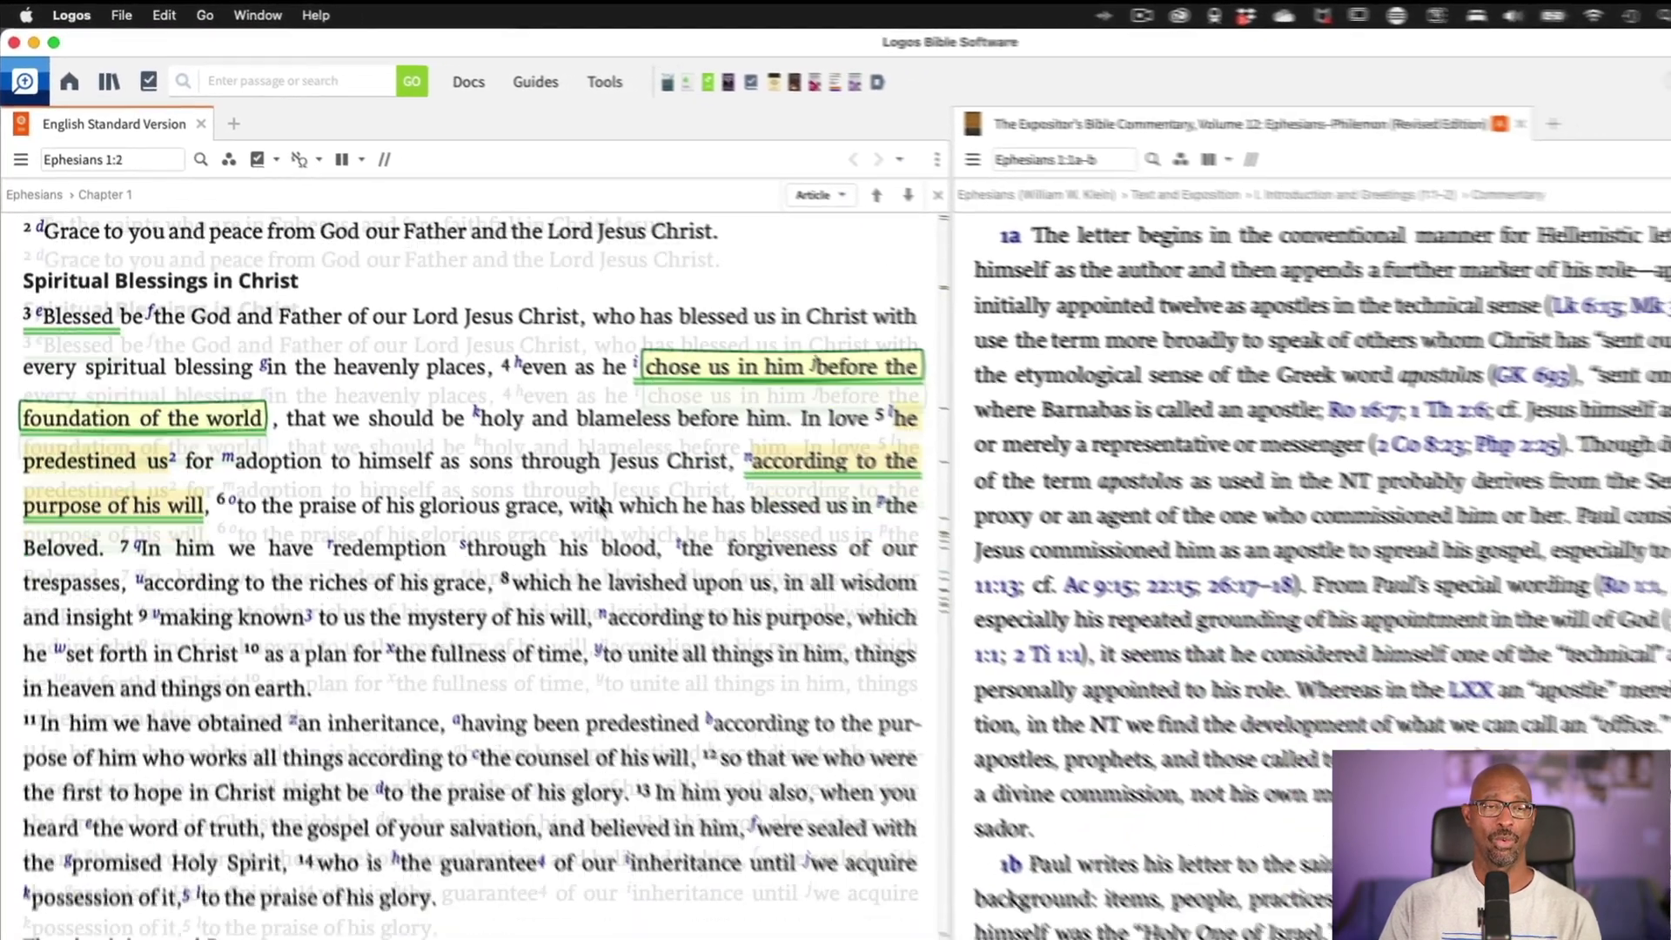
{"action": "scroll", "coordinate": [527, 445], "scroll_direction": "down", "scroll_amount": 3}
{"action": "scroll", "coordinate": [528, 446], "scroll_direction": "down", "scroll_amount": 2}
{"action": "scroll", "coordinate": [528, 445], "scroll_direction": "down", "scroll_amount": 1}
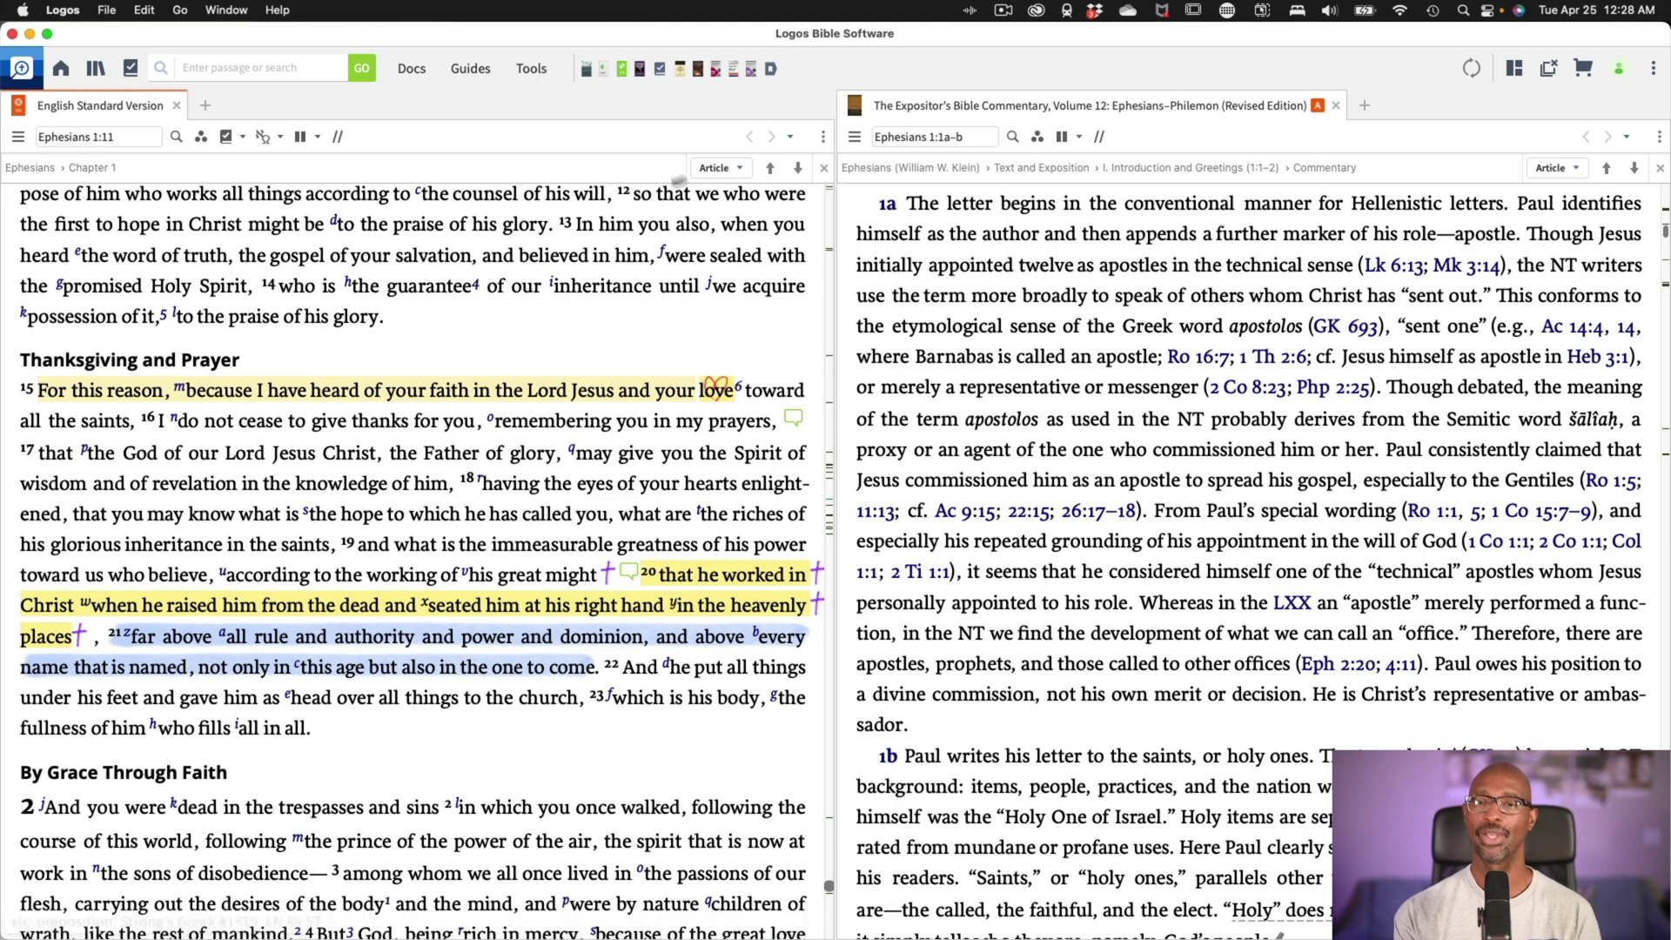
{"action": "left_click", "coordinate": [823, 137]}
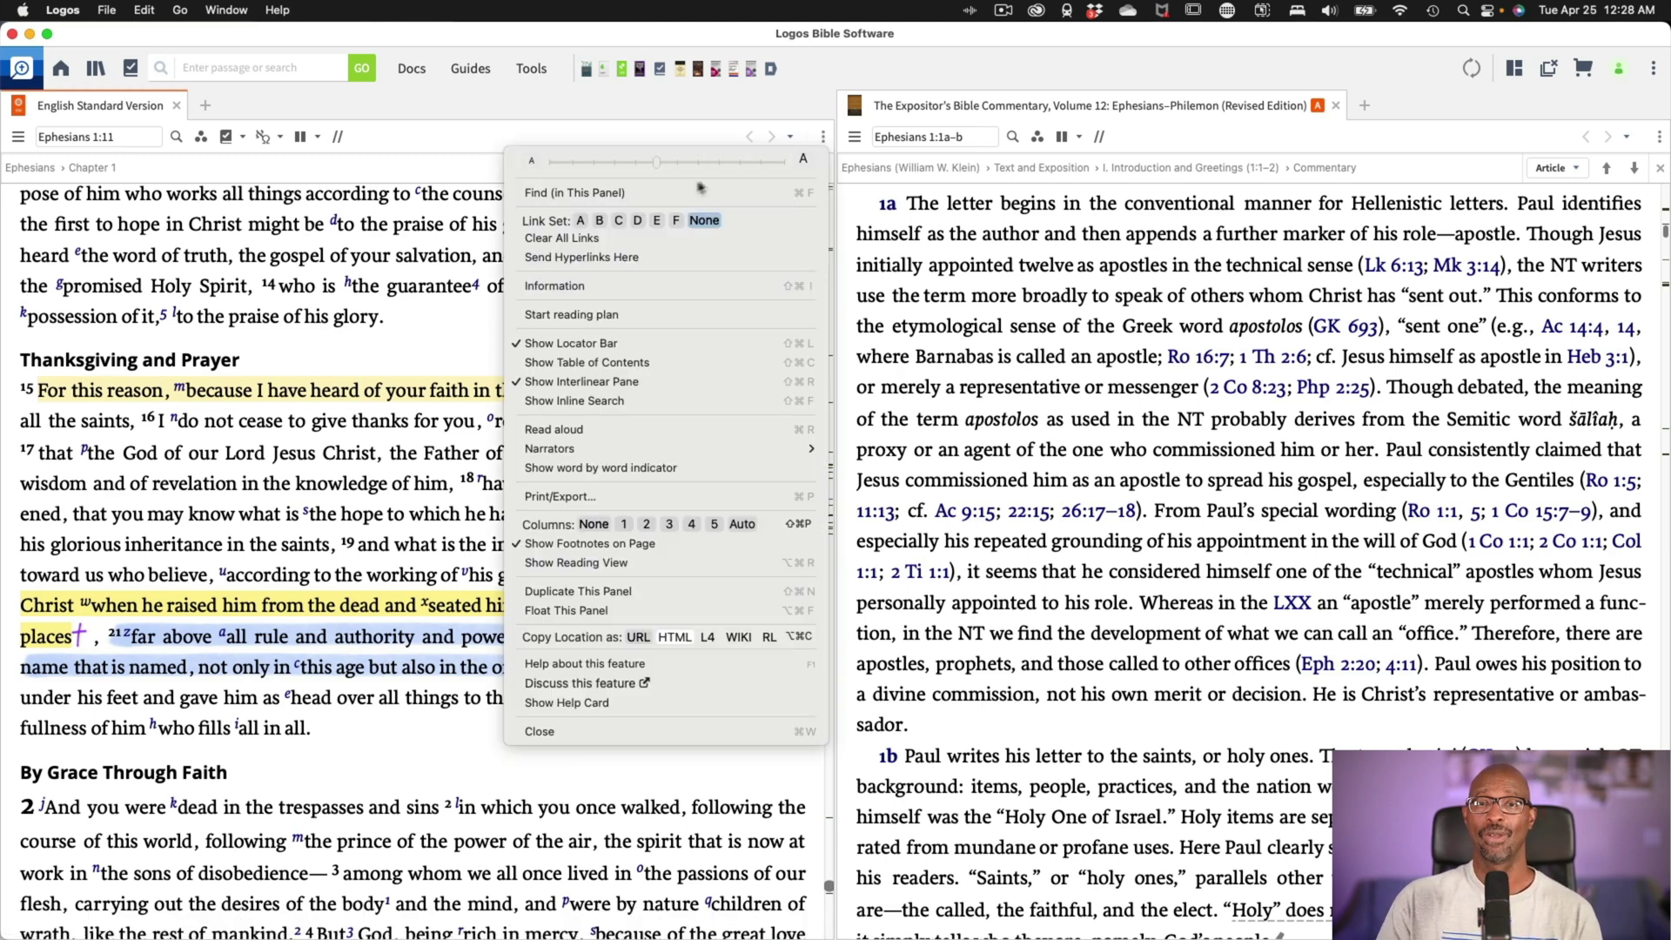
{"action": "left_click", "coordinate": [581, 221]}
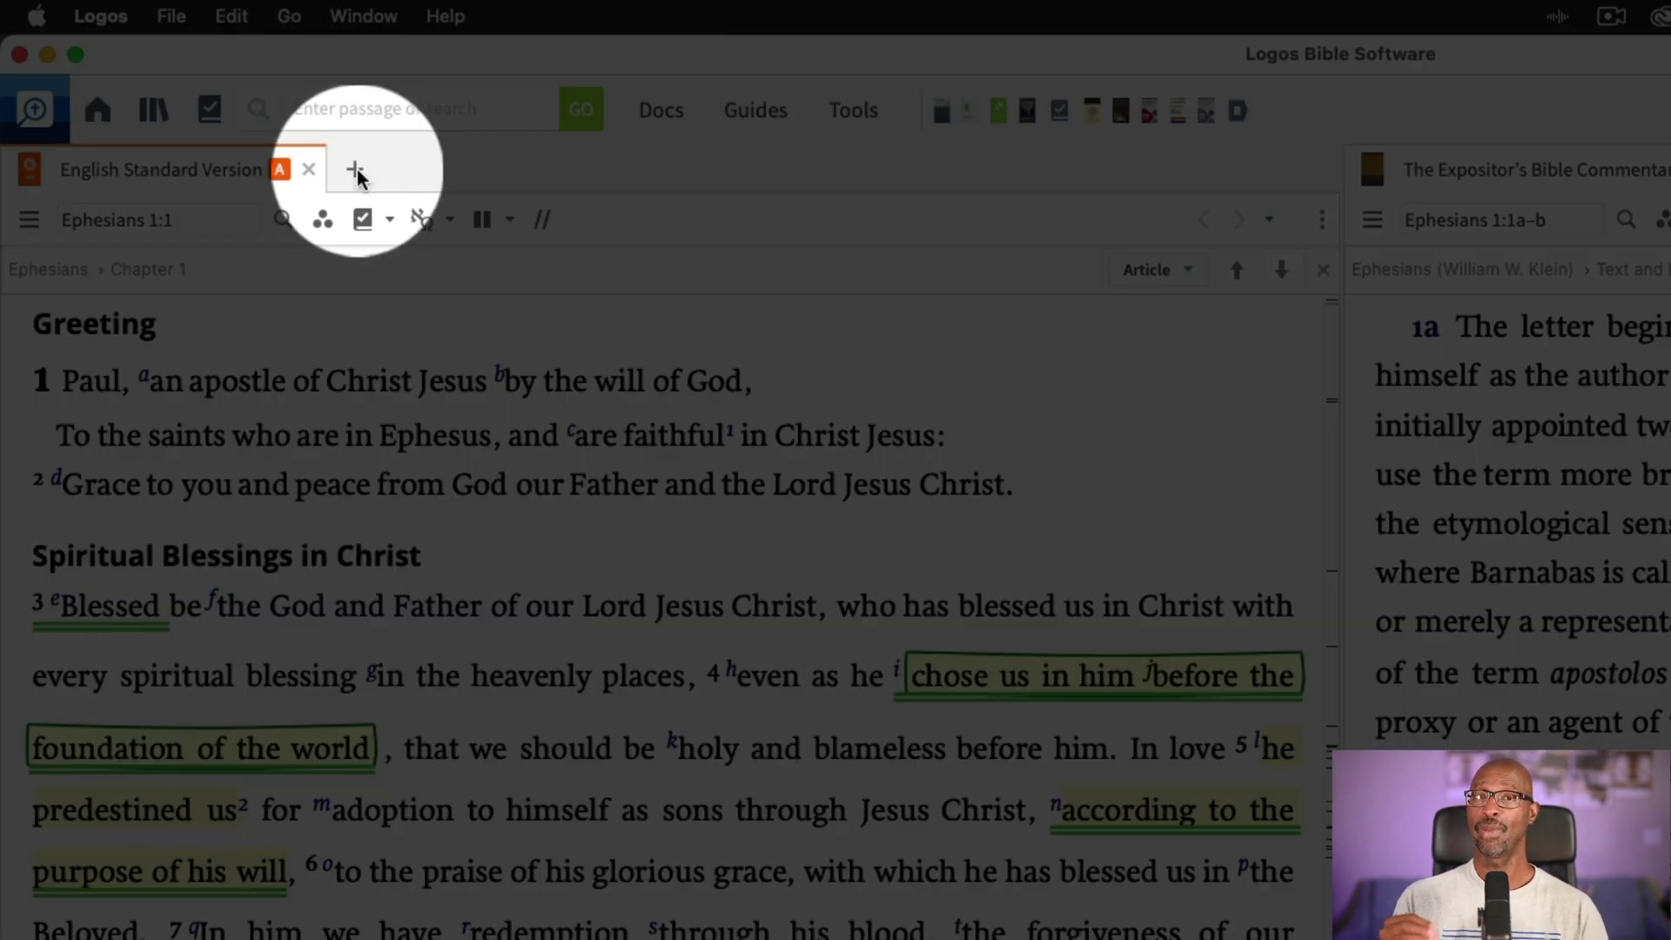
Add a KJV 1900 tab beside the ESV and put it in link set A
{"action": "left_click", "coordinate": [354, 169]}
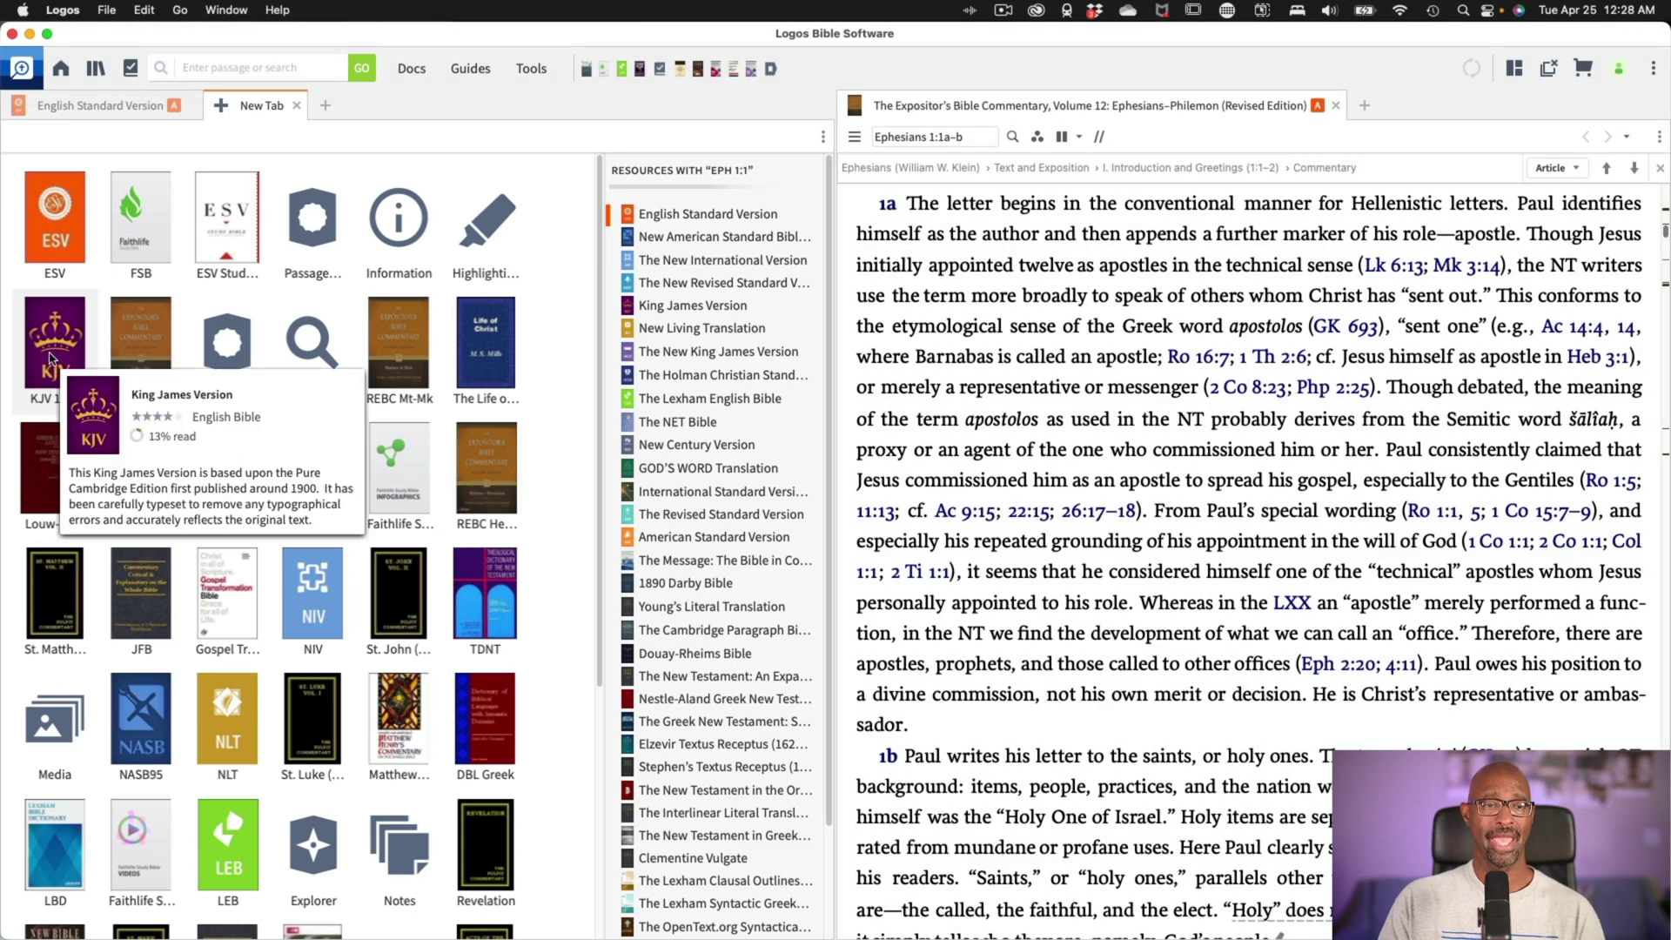
{"action": "left_click", "coordinate": [50, 355]}
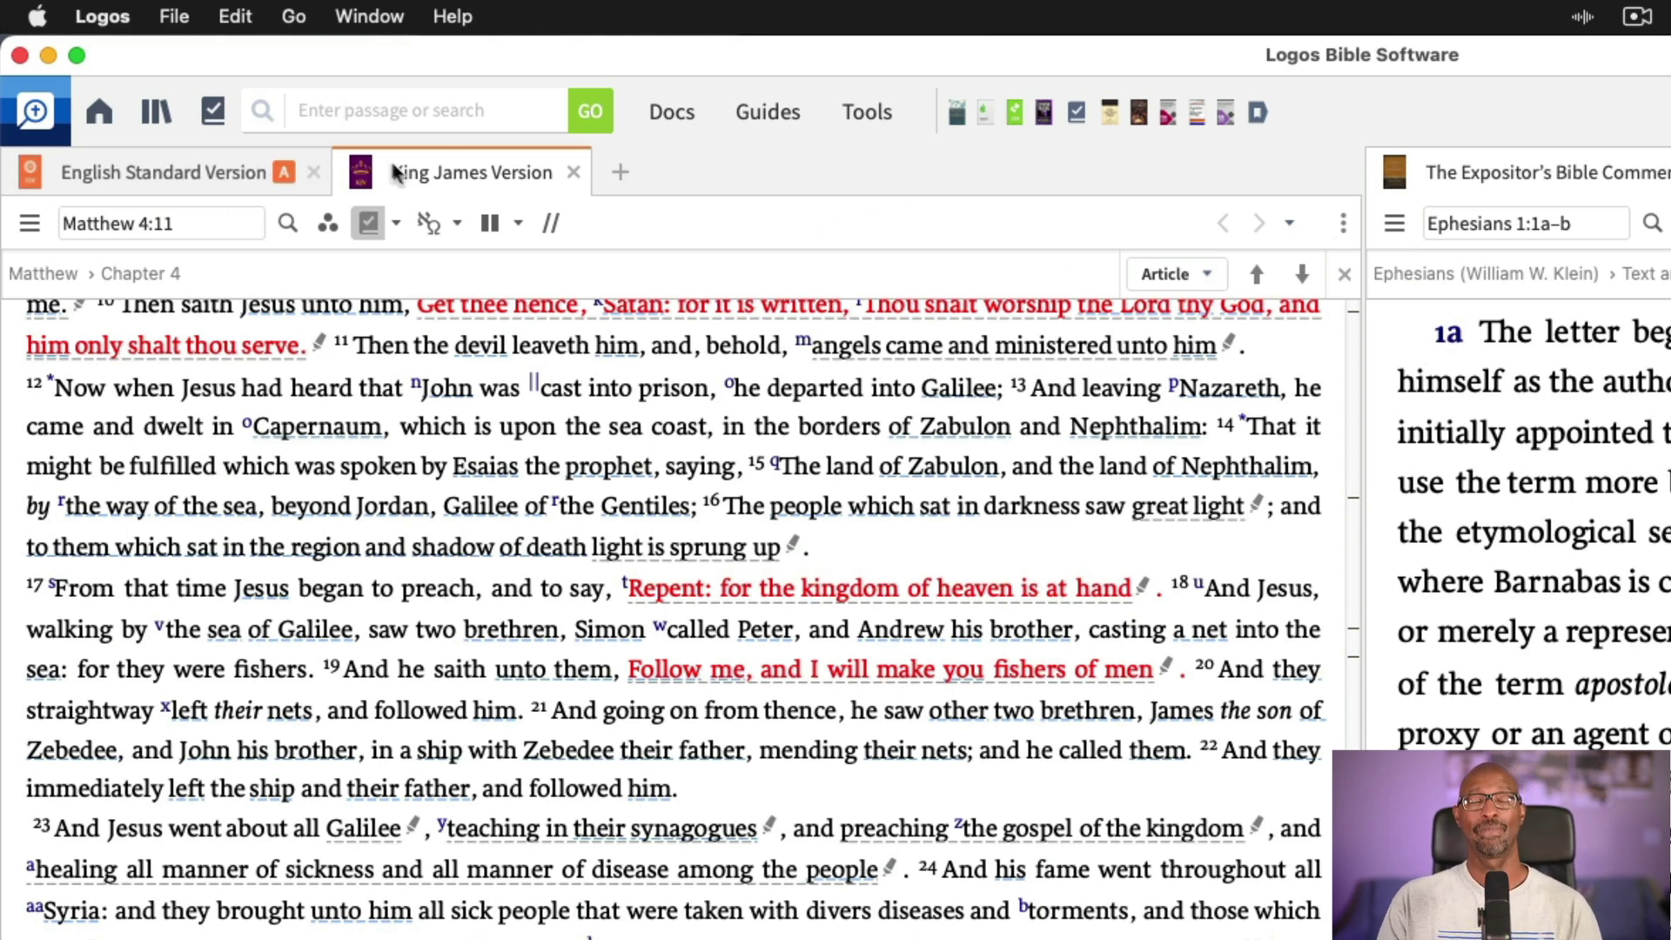
{"action": "left_click", "coordinate": [1345, 224]}
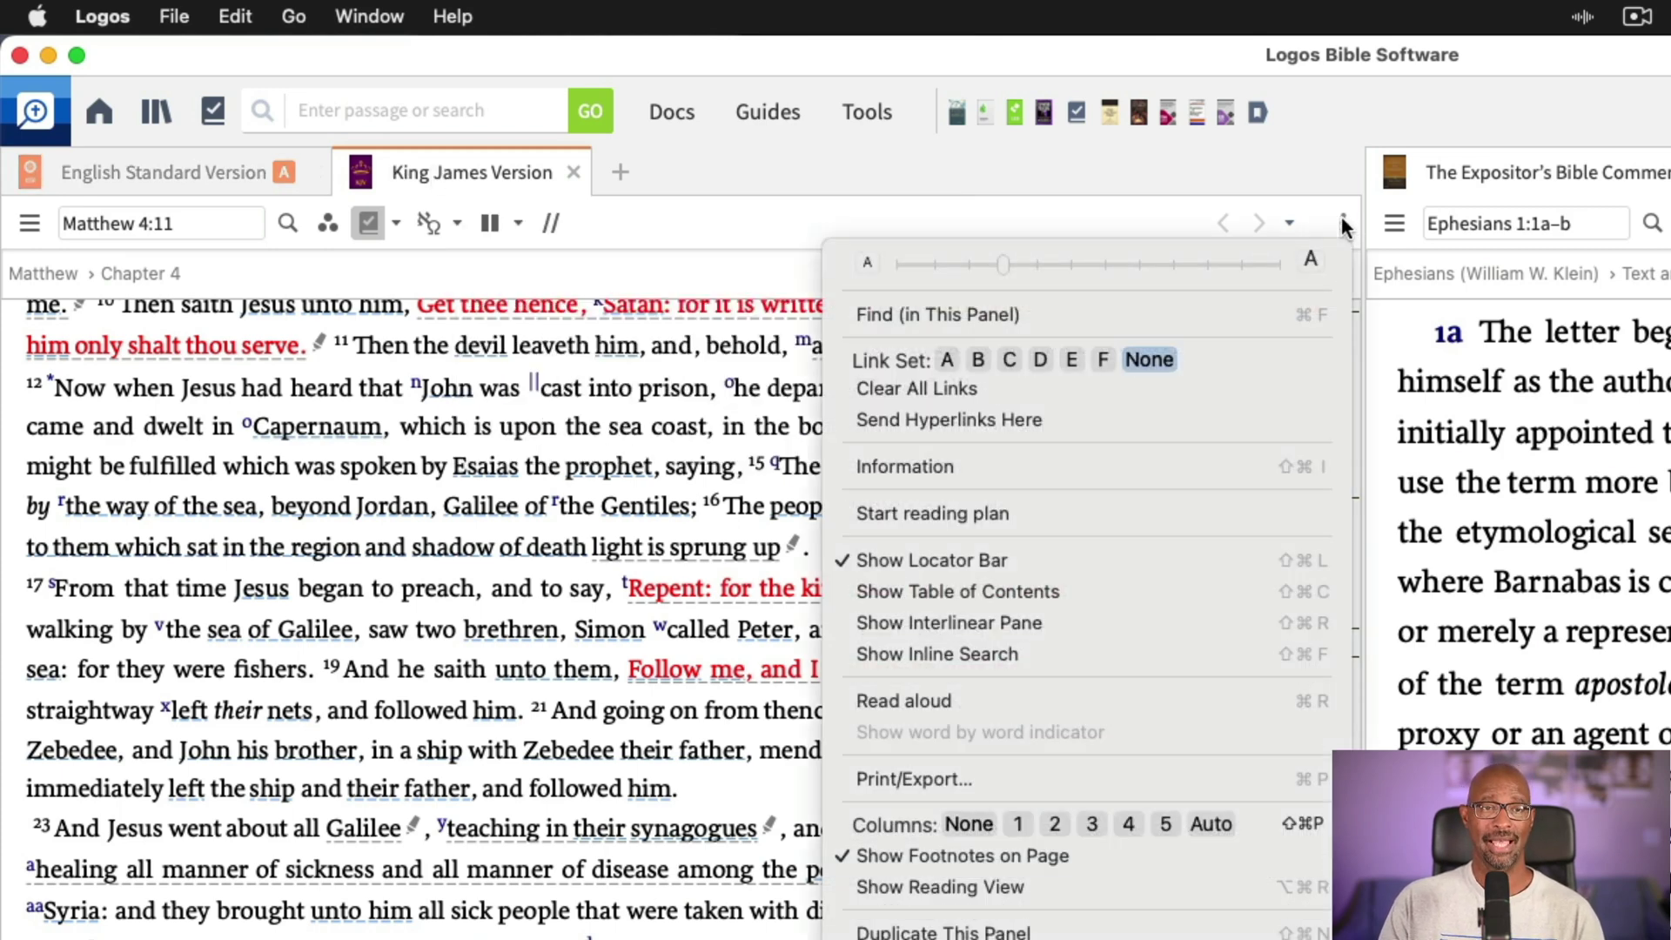
{"action": "left_click", "coordinate": [948, 361]}
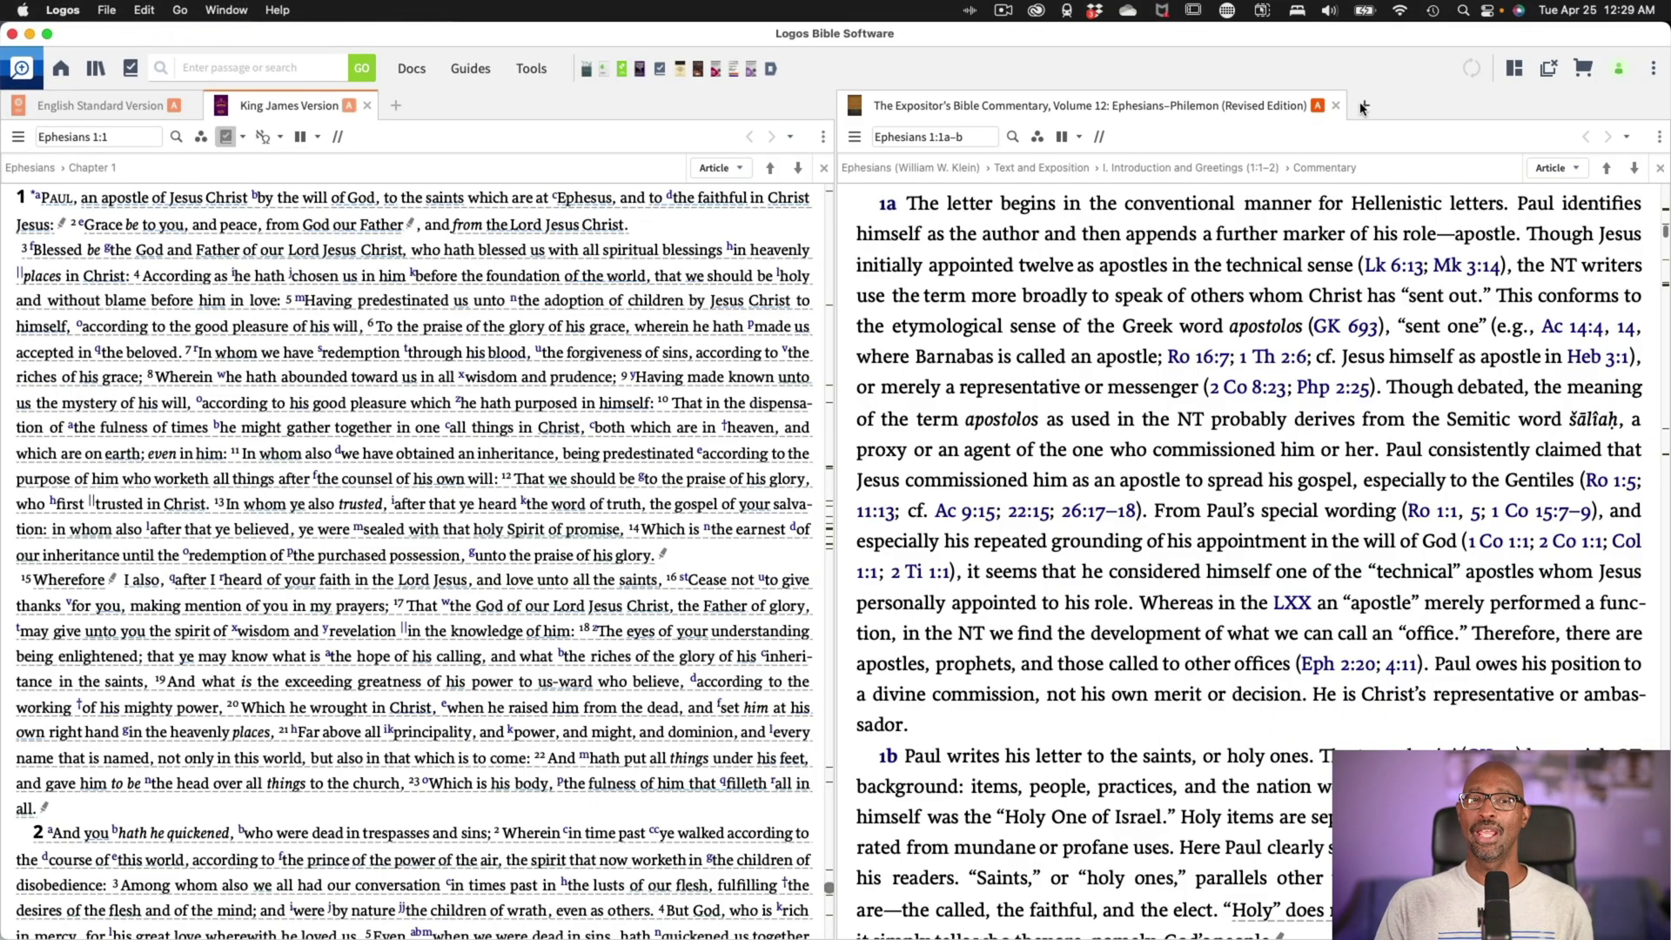
Add an ESV Study Bible tab to the commentary panel, in link set B
{"action": "left_click", "coordinate": [1364, 106]}
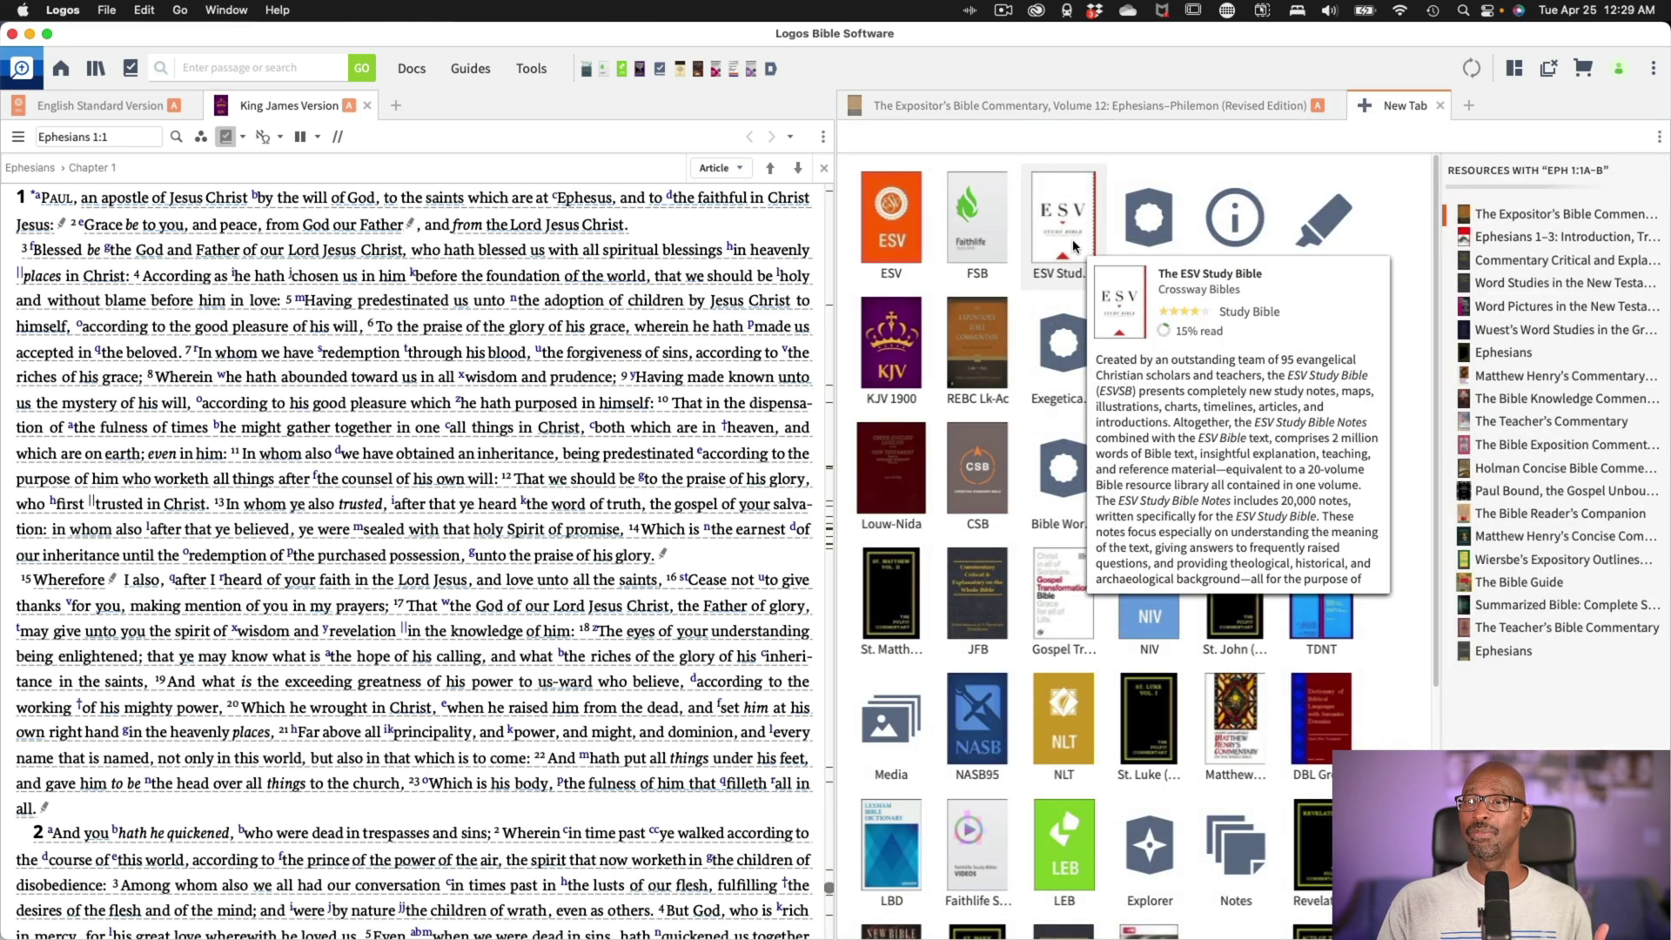
{"action": "left_click", "coordinate": [1041, 258]}
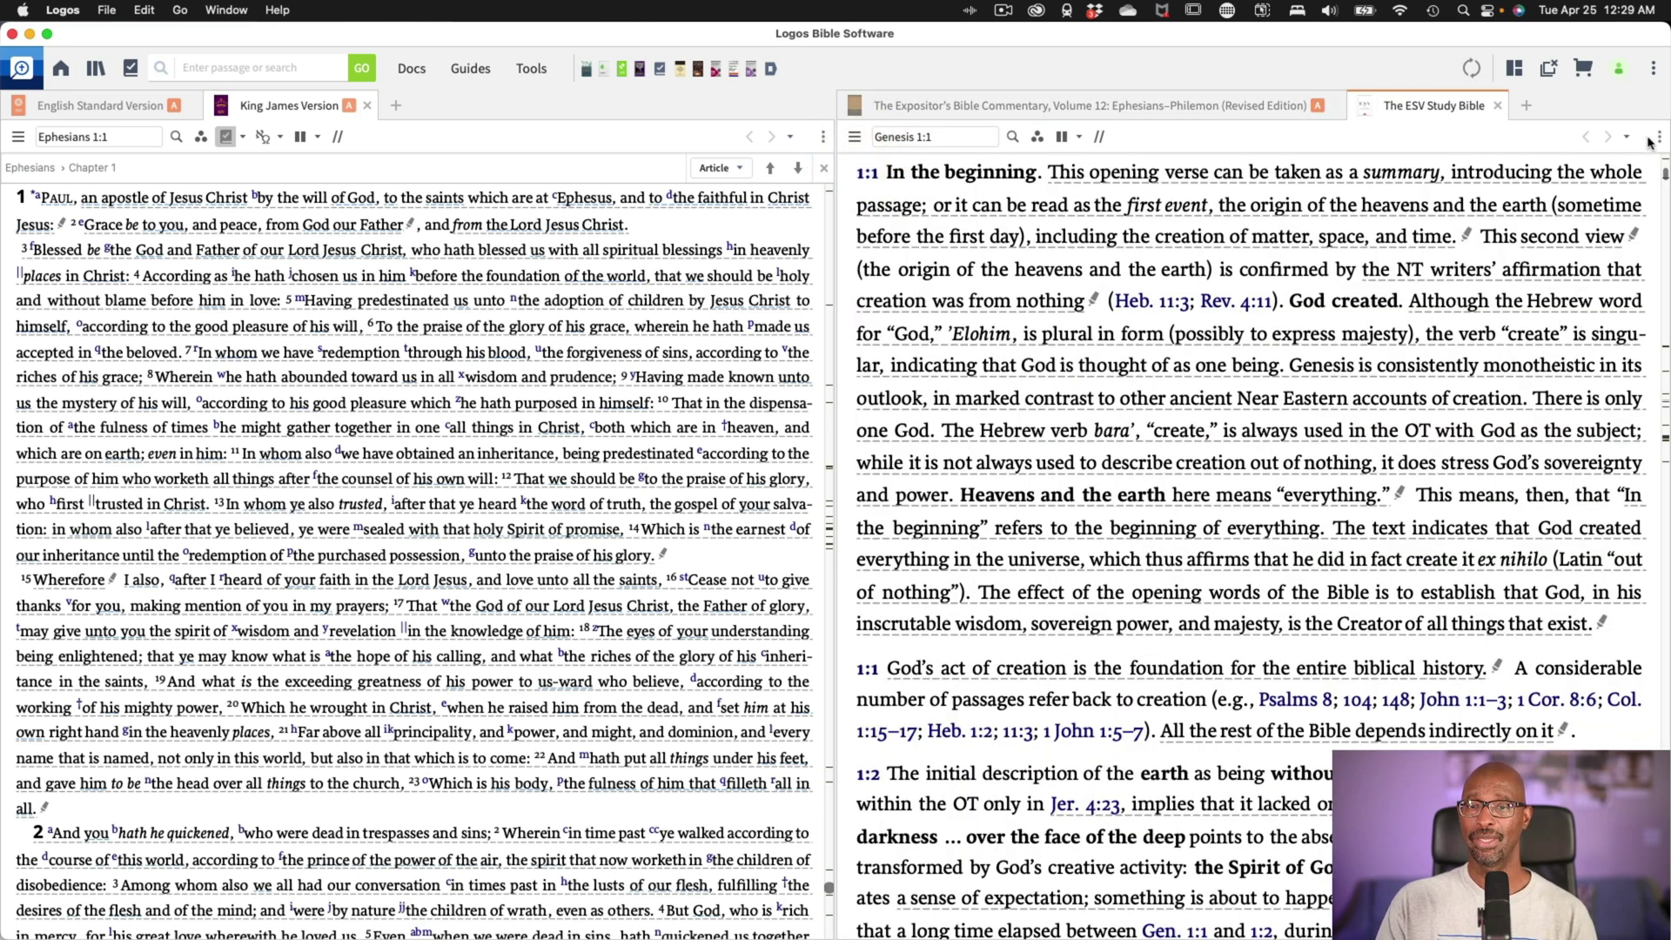
{"action": "left_click", "coordinate": [1657, 137]}
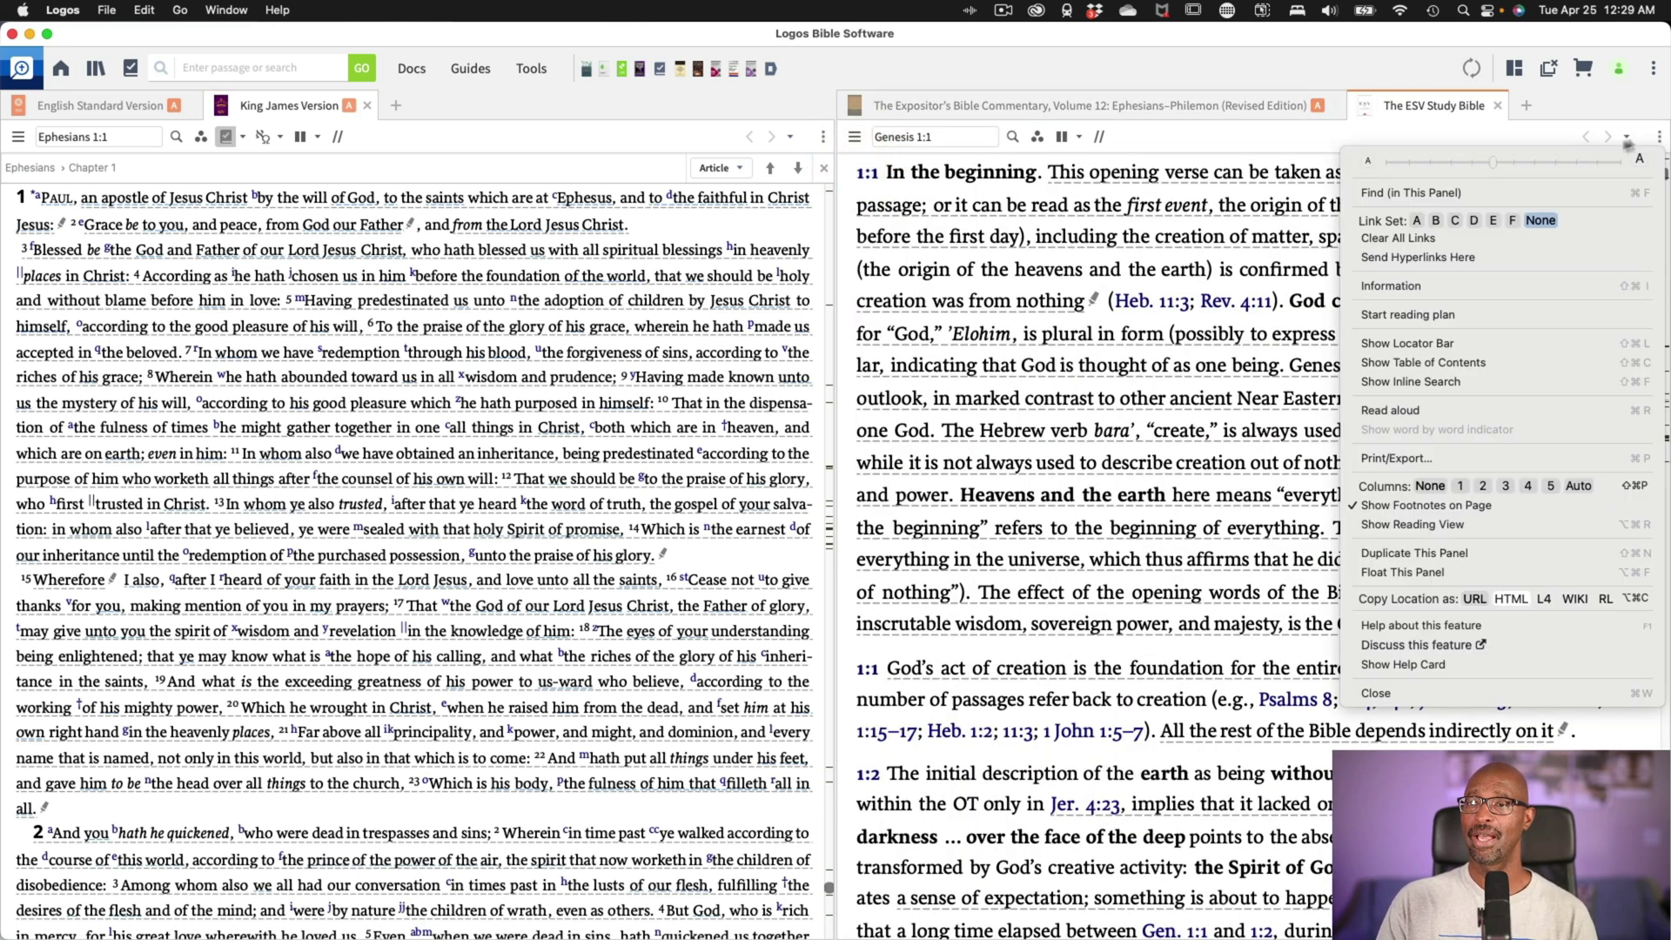
{"action": "left_click", "coordinate": [1435, 222]}
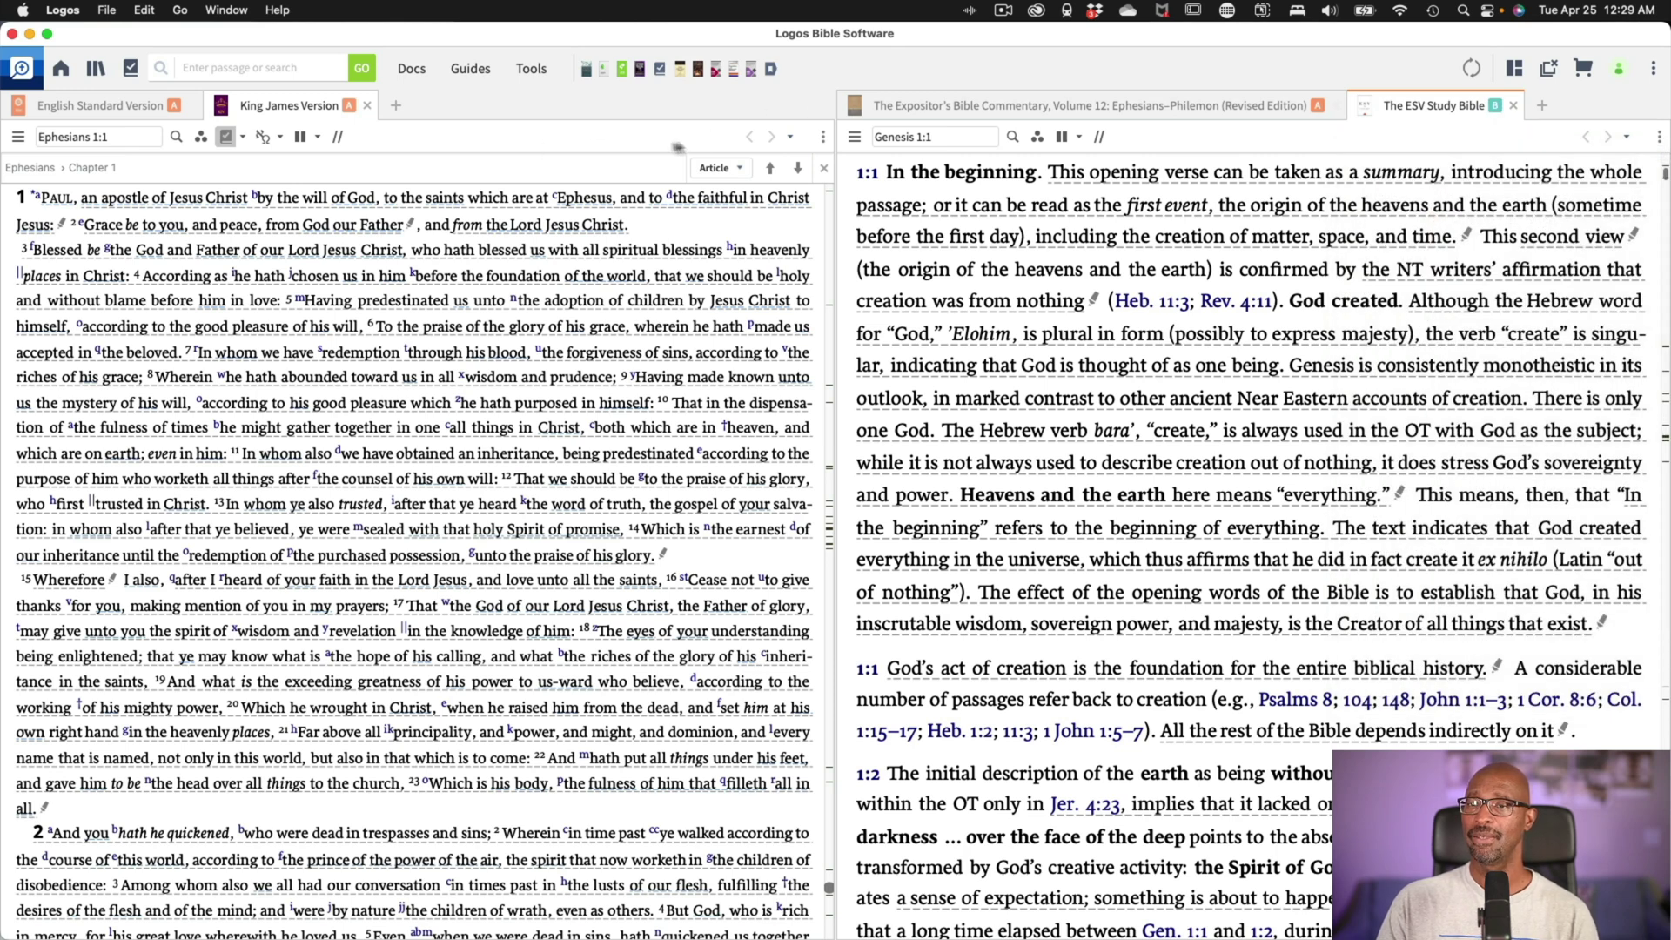
Move the KJV into link set B and bring the ESV and Expositor's commentary back to front
{"action": "left_click", "coordinate": [823, 138]}
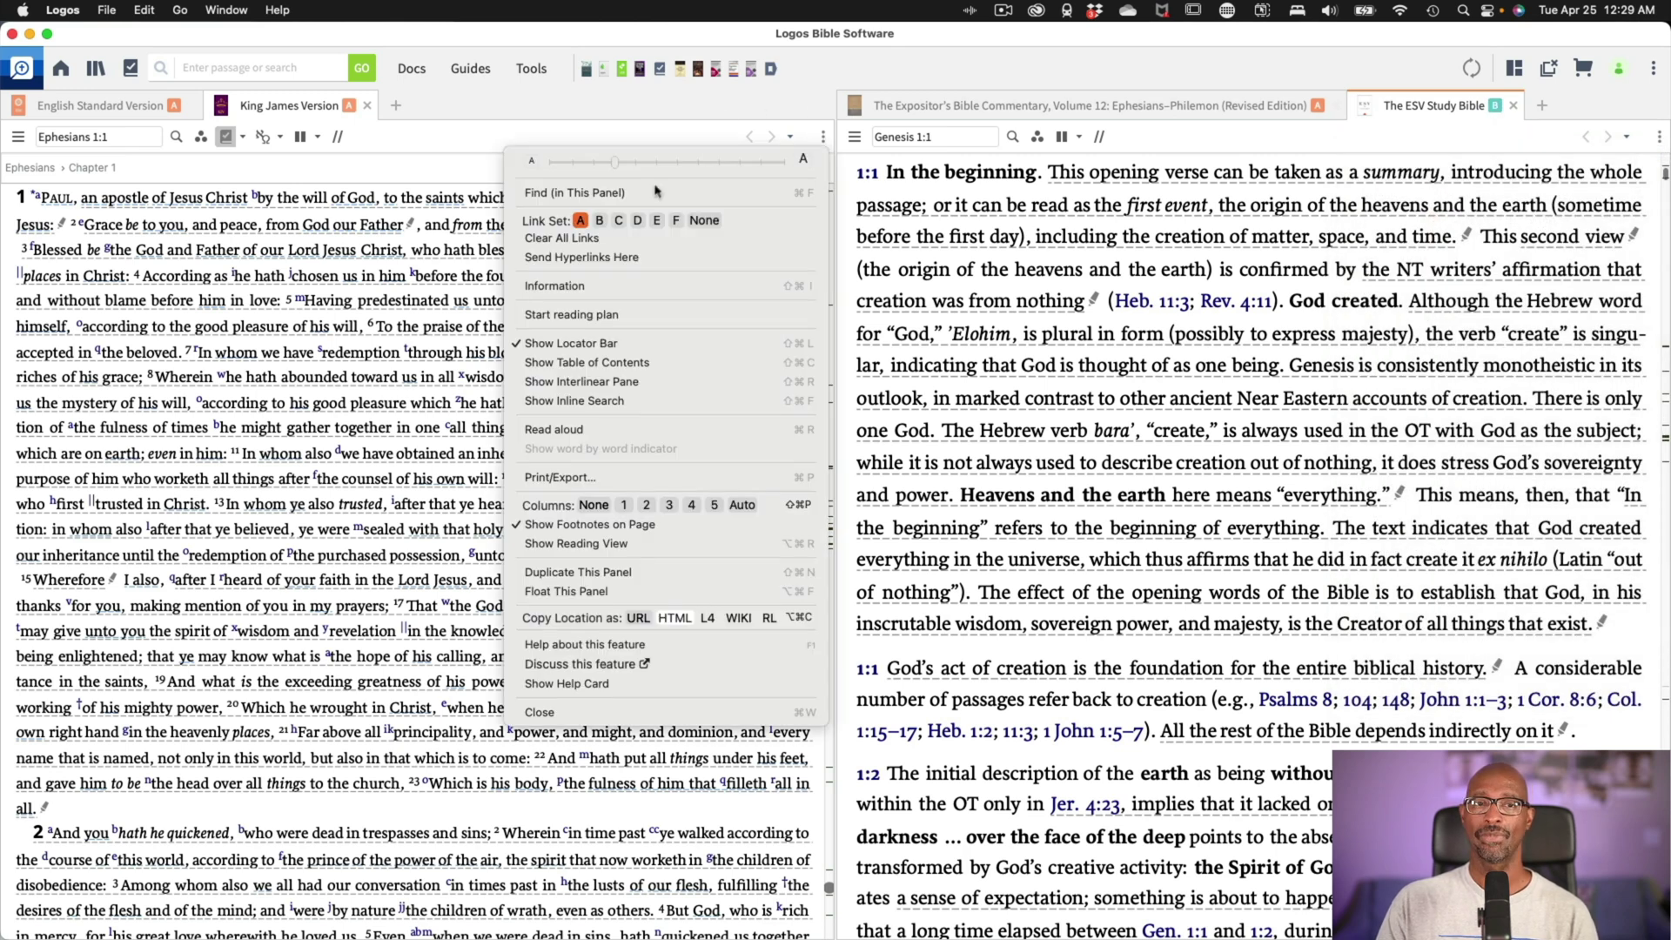
{"action": "left_click", "coordinate": [600, 220]}
{"action": "scroll", "coordinate": [618, 357], "scroll_direction": "down", "scroll_amount": 3}
{"action": "scroll", "coordinate": [618, 357], "scroll_direction": "down", "scroll_amount": 3}
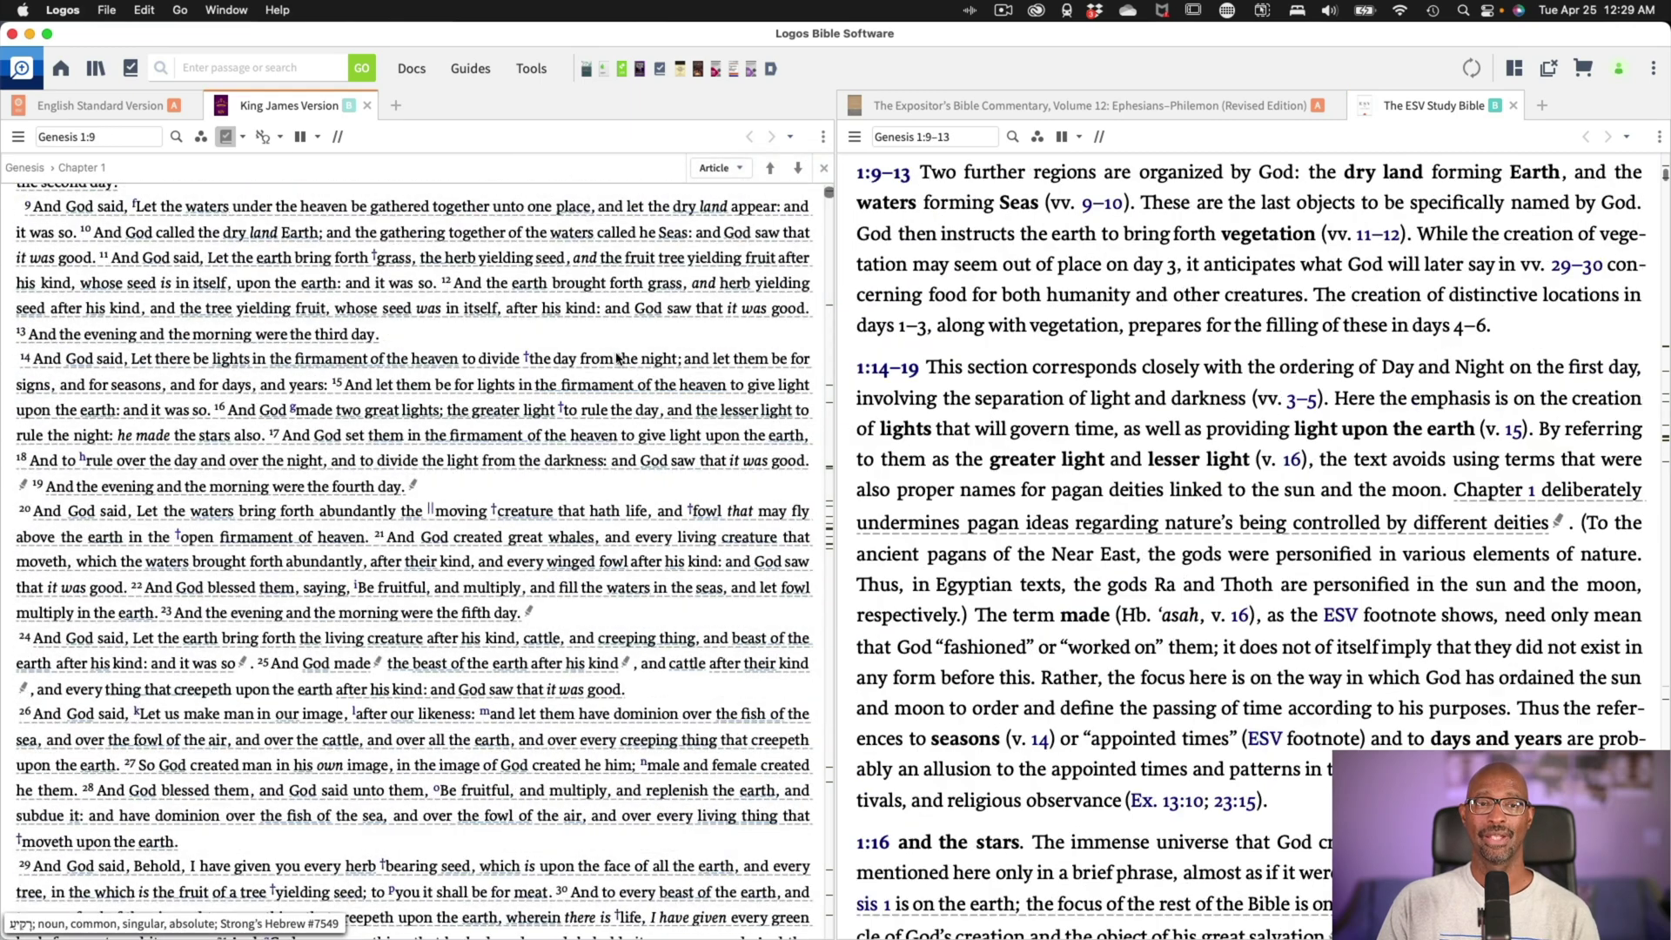
{"action": "left_click", "coordinate": [119, 108]}
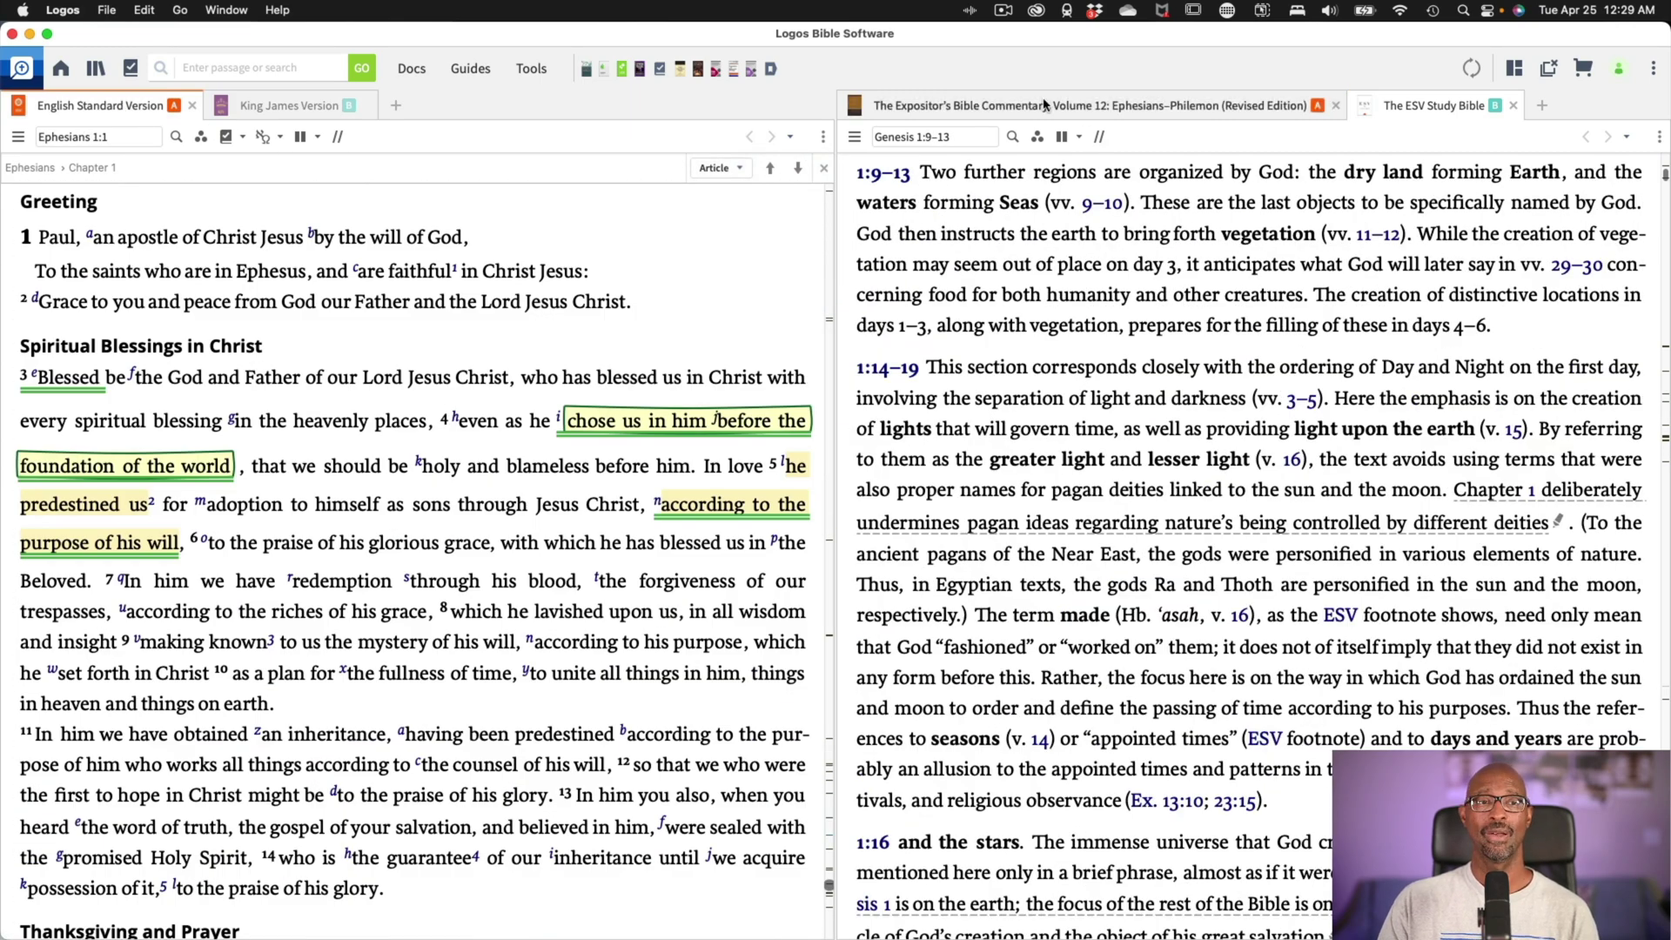
{"action": "left_click", "coordinate": [1090, 106]}
{"action": "scroll", "coordinate": [549, 445], "scroll_direction": "down", "scroll_amount": 1}
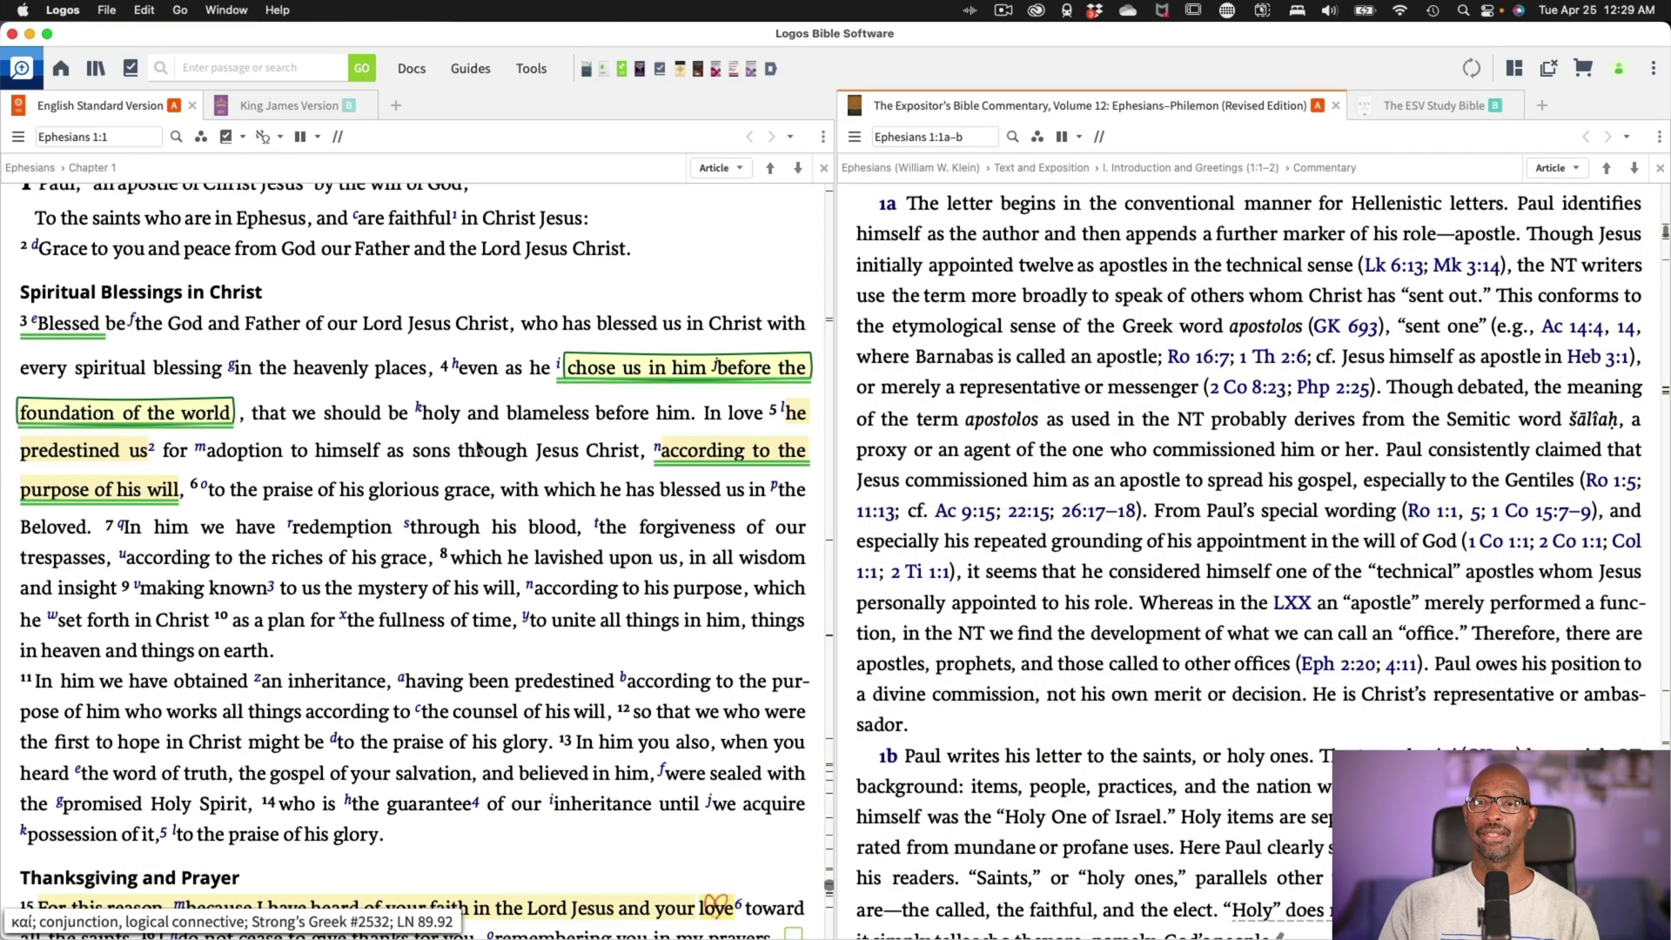
{"action": "scroll", "coordinate": [522, 447], "scroll_direction": "down", "scroll_amount": 2}
{"action": "scroll", "coordinate": [480, 447], "scroll_direction": "down", "scroll_amount": 3}
{"action": "scroll", "coordinate": [479, 446], "scroll_direction": "down", "scroll_amount": 2}
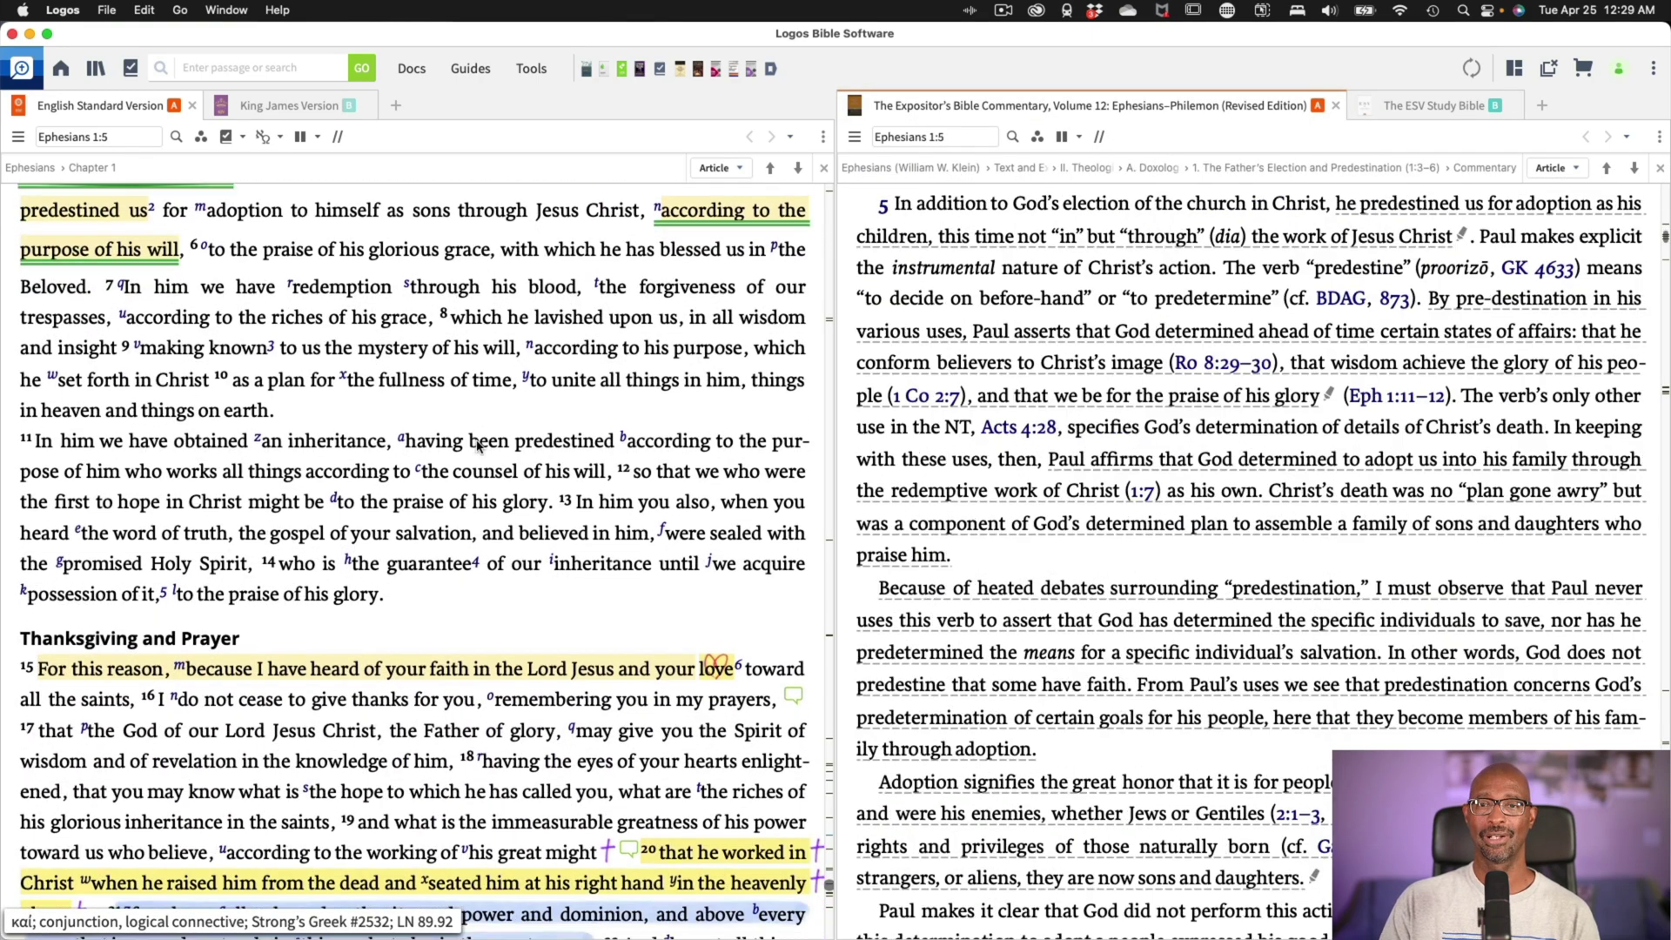
{"action": "scroll", "coordinate": [479, 446], "scroll_direction": "up", "scroll_amount": 1}
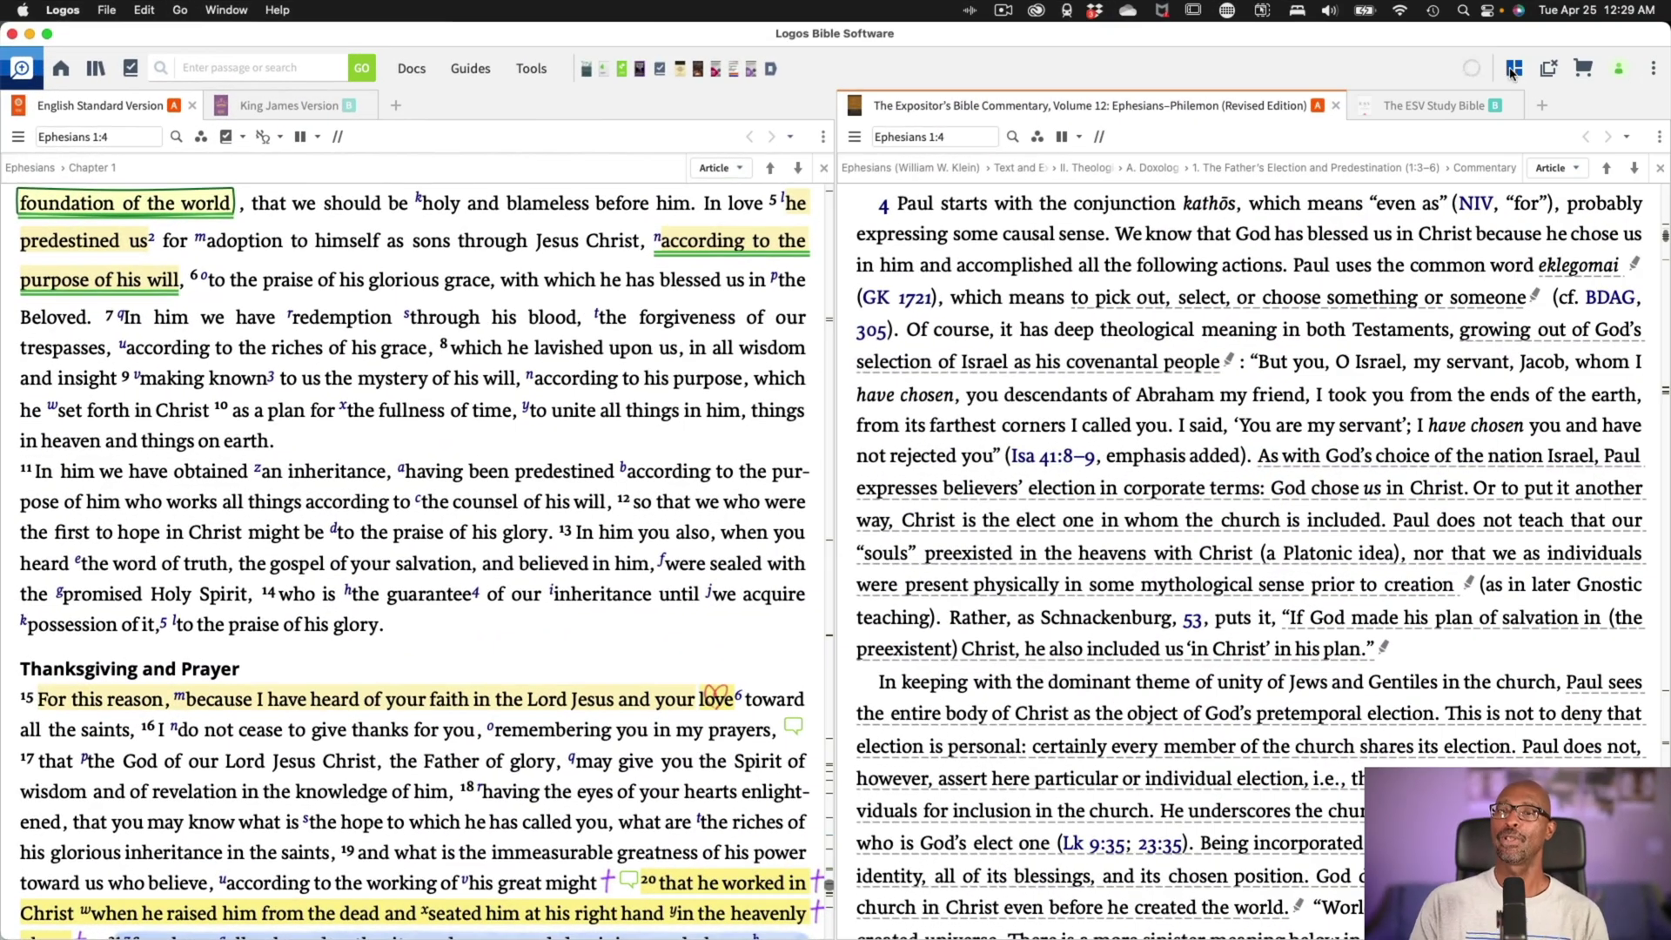
{"action": "left_click", "coordinate": [1512, 71]}
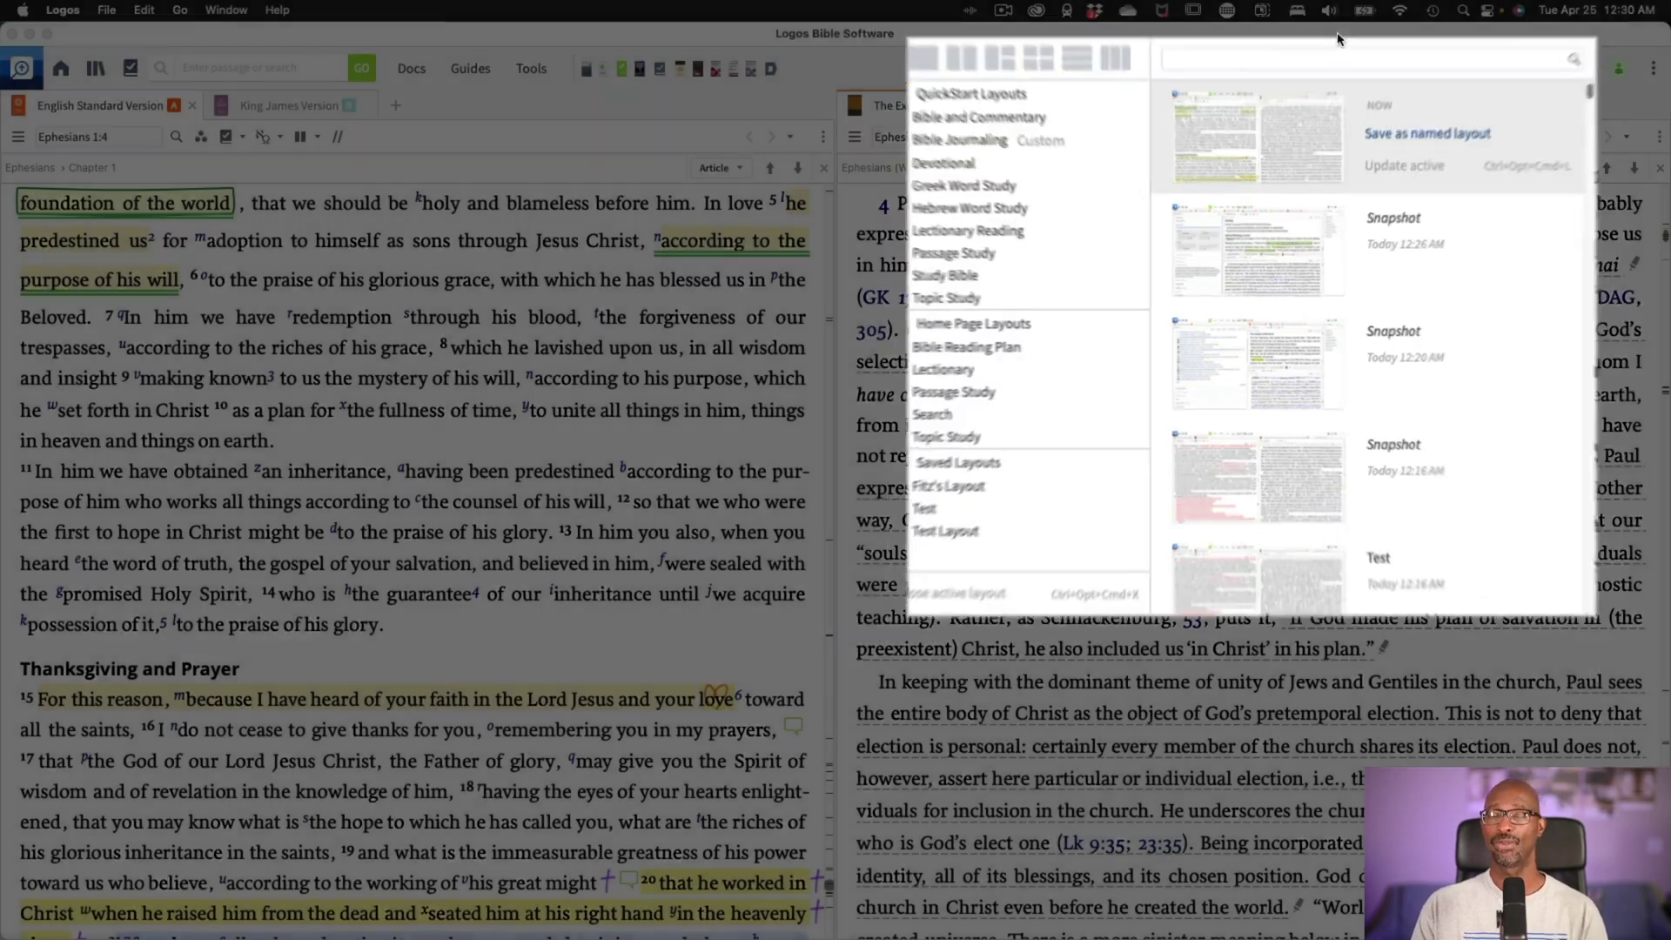
{"action": "left_click", "coordinate": [1476, 68]}
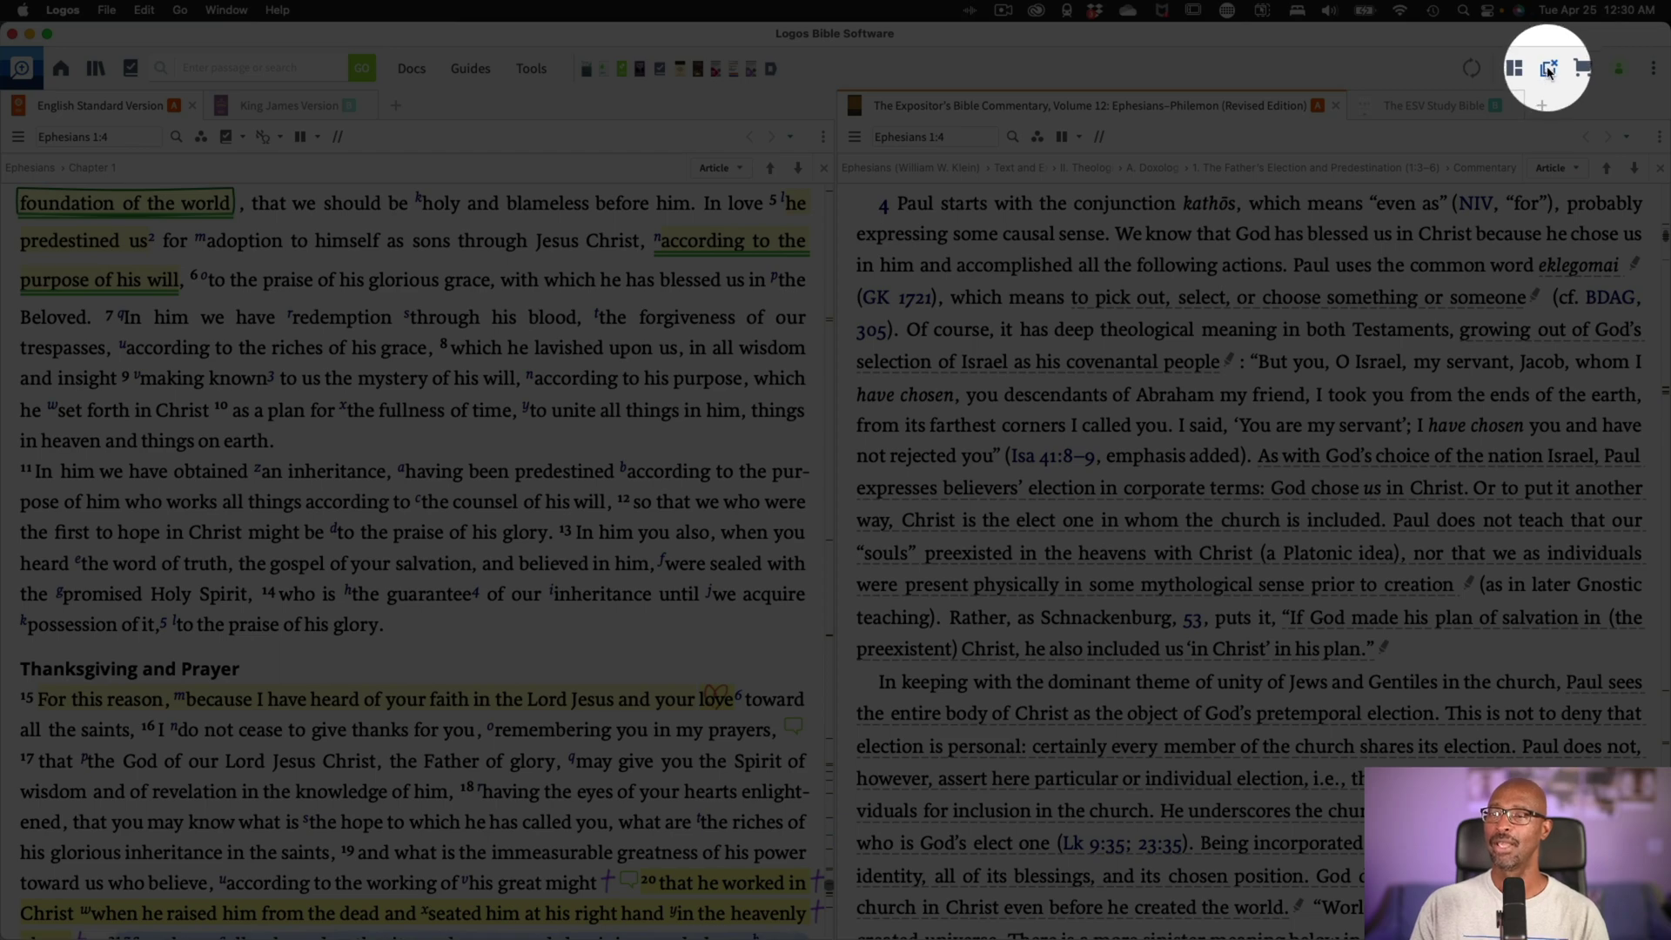
{"action": "left_click", "coordinate": [1548, 69]}
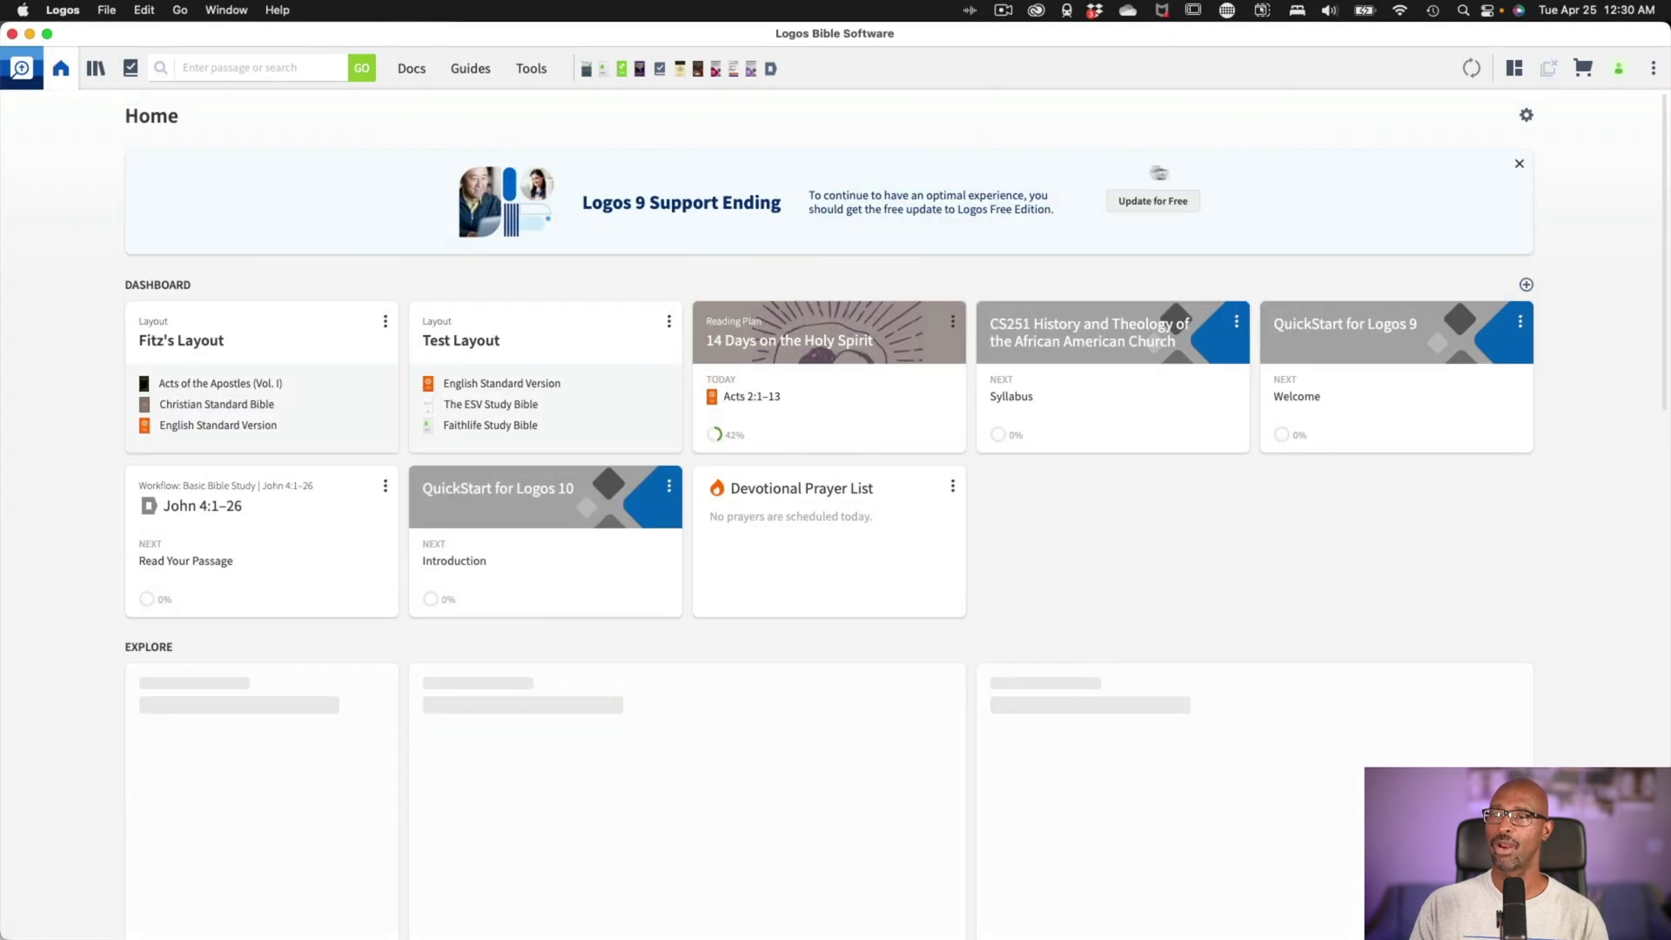
{"action": "left_click", "coordinate": [1513, 69]}
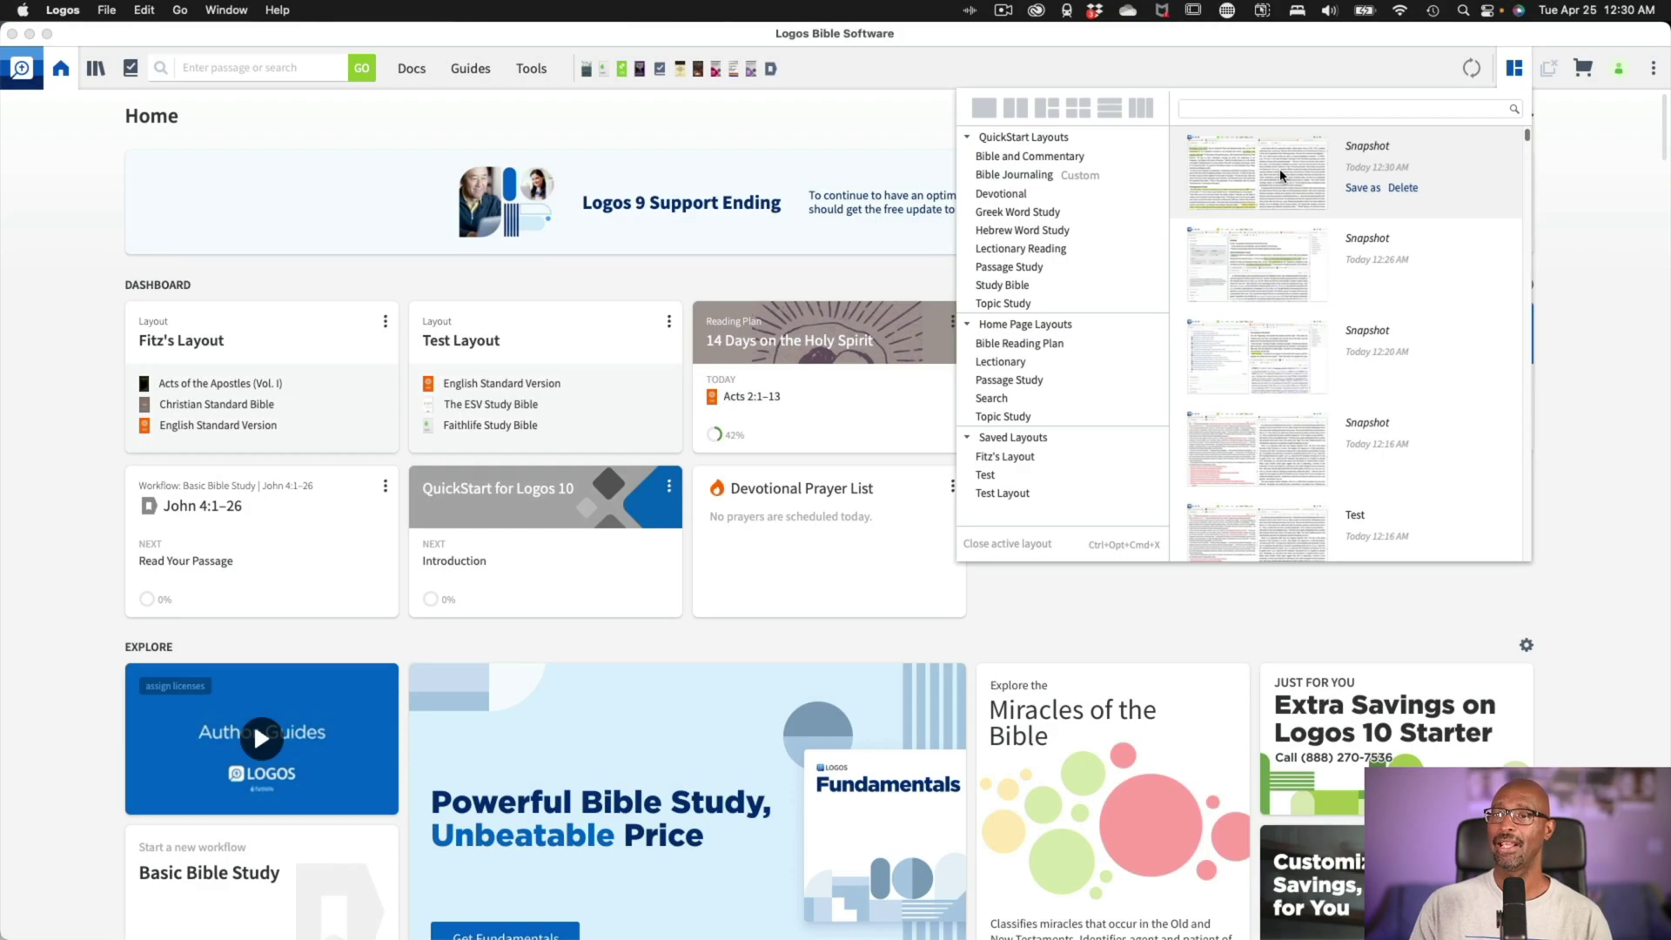
{"action": "left_click", "coordinate": [1281, 175]}
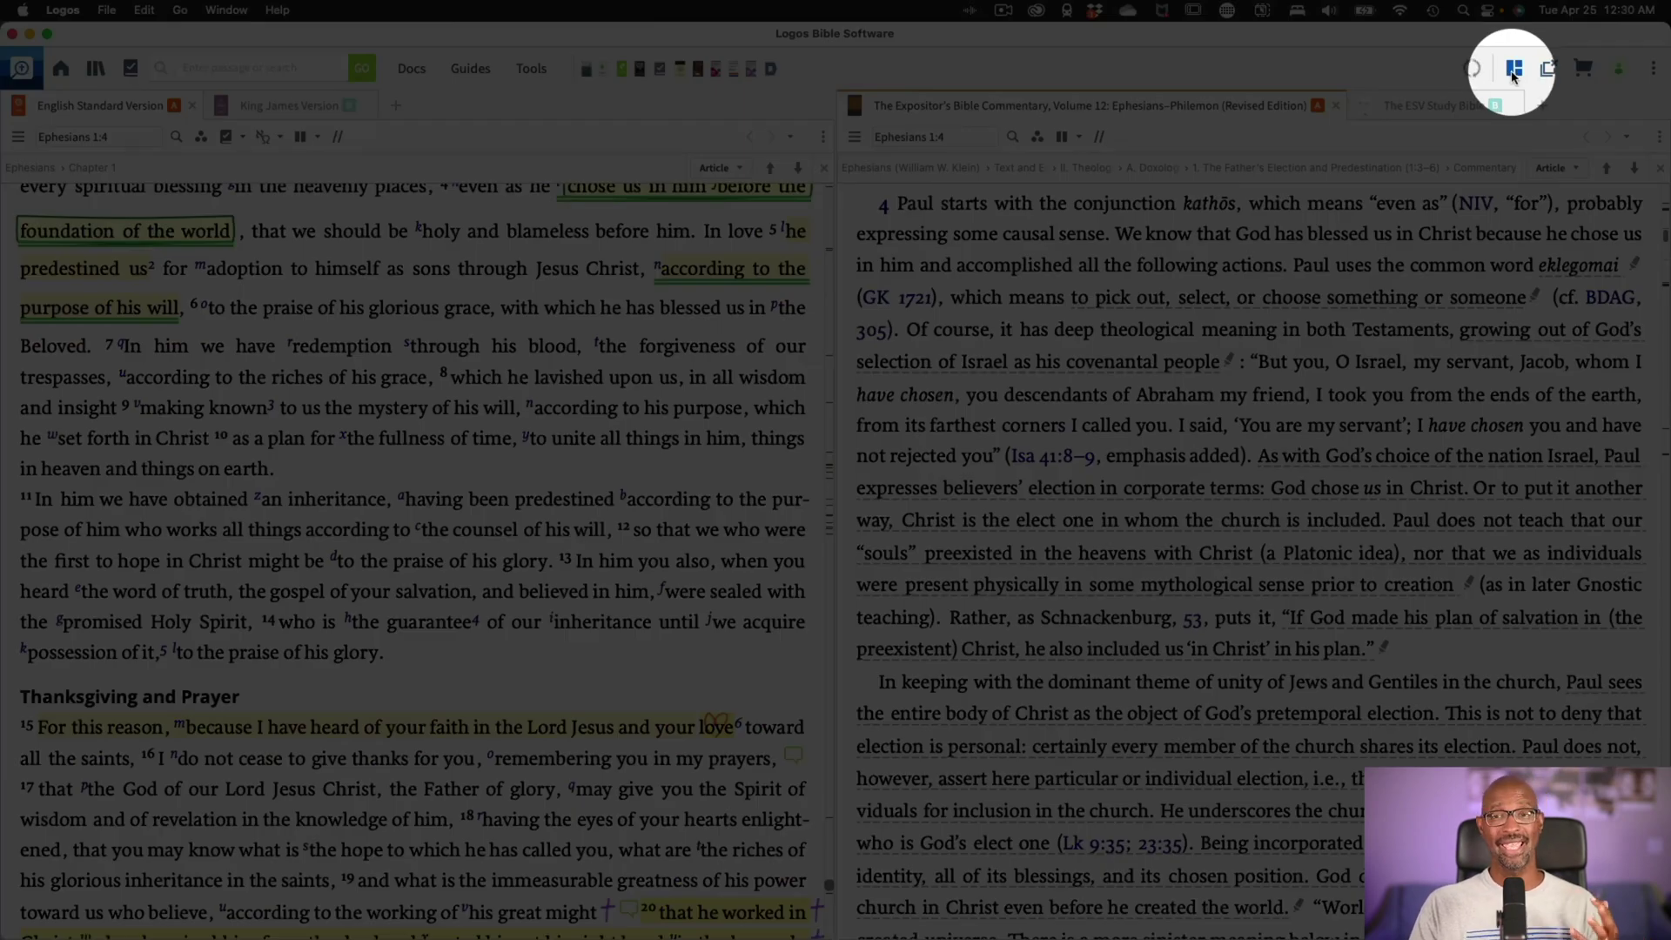
Save the current Ephesians layout as 'The Test Layout'
{"action": "left_click", "coordinate": [1513, 72]}
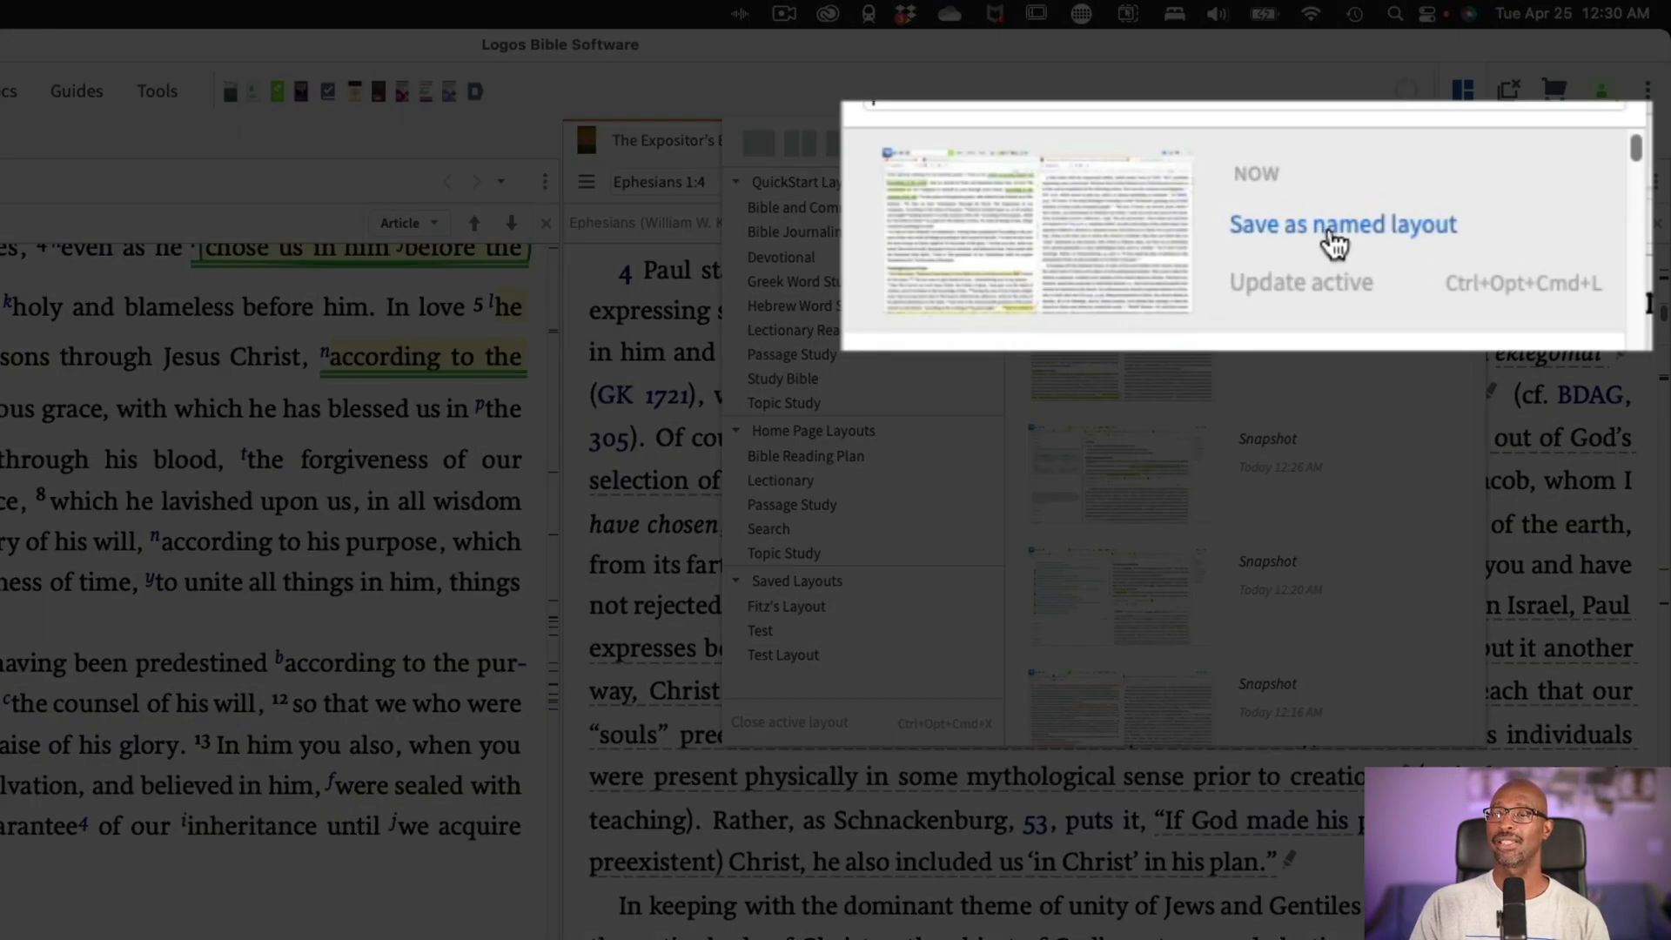
{"action": "left_click", "coordinate": [1334, 236]}
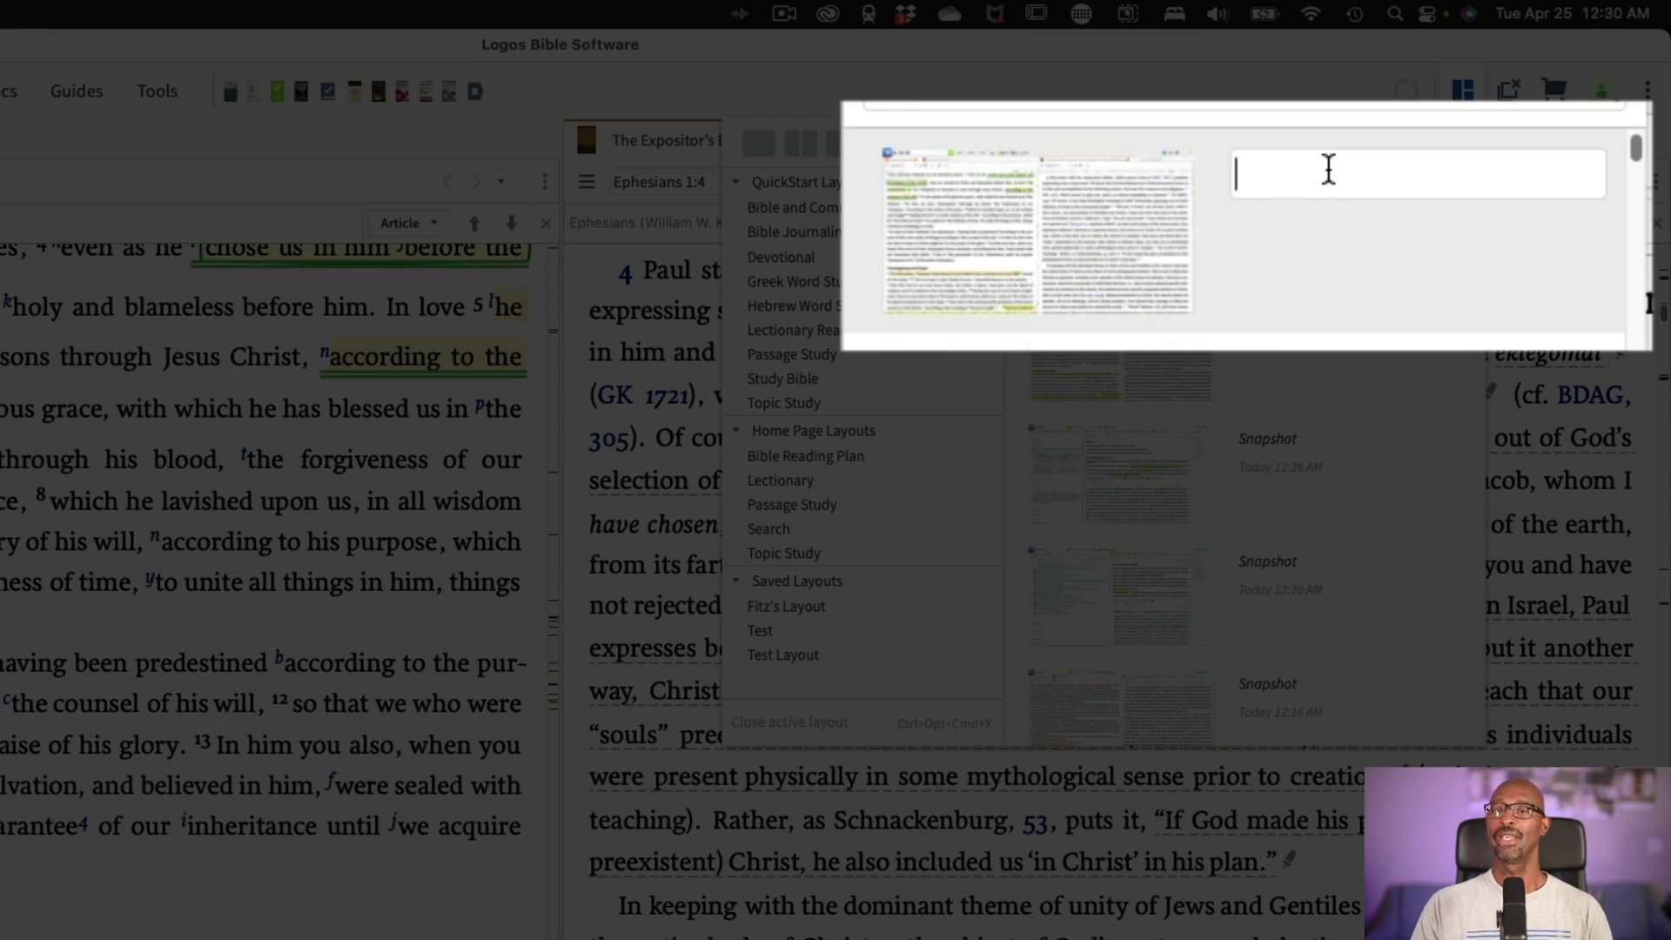
{"action": "type", "text": "The Test Layout"}
{"action": "key", "text": "Return"}
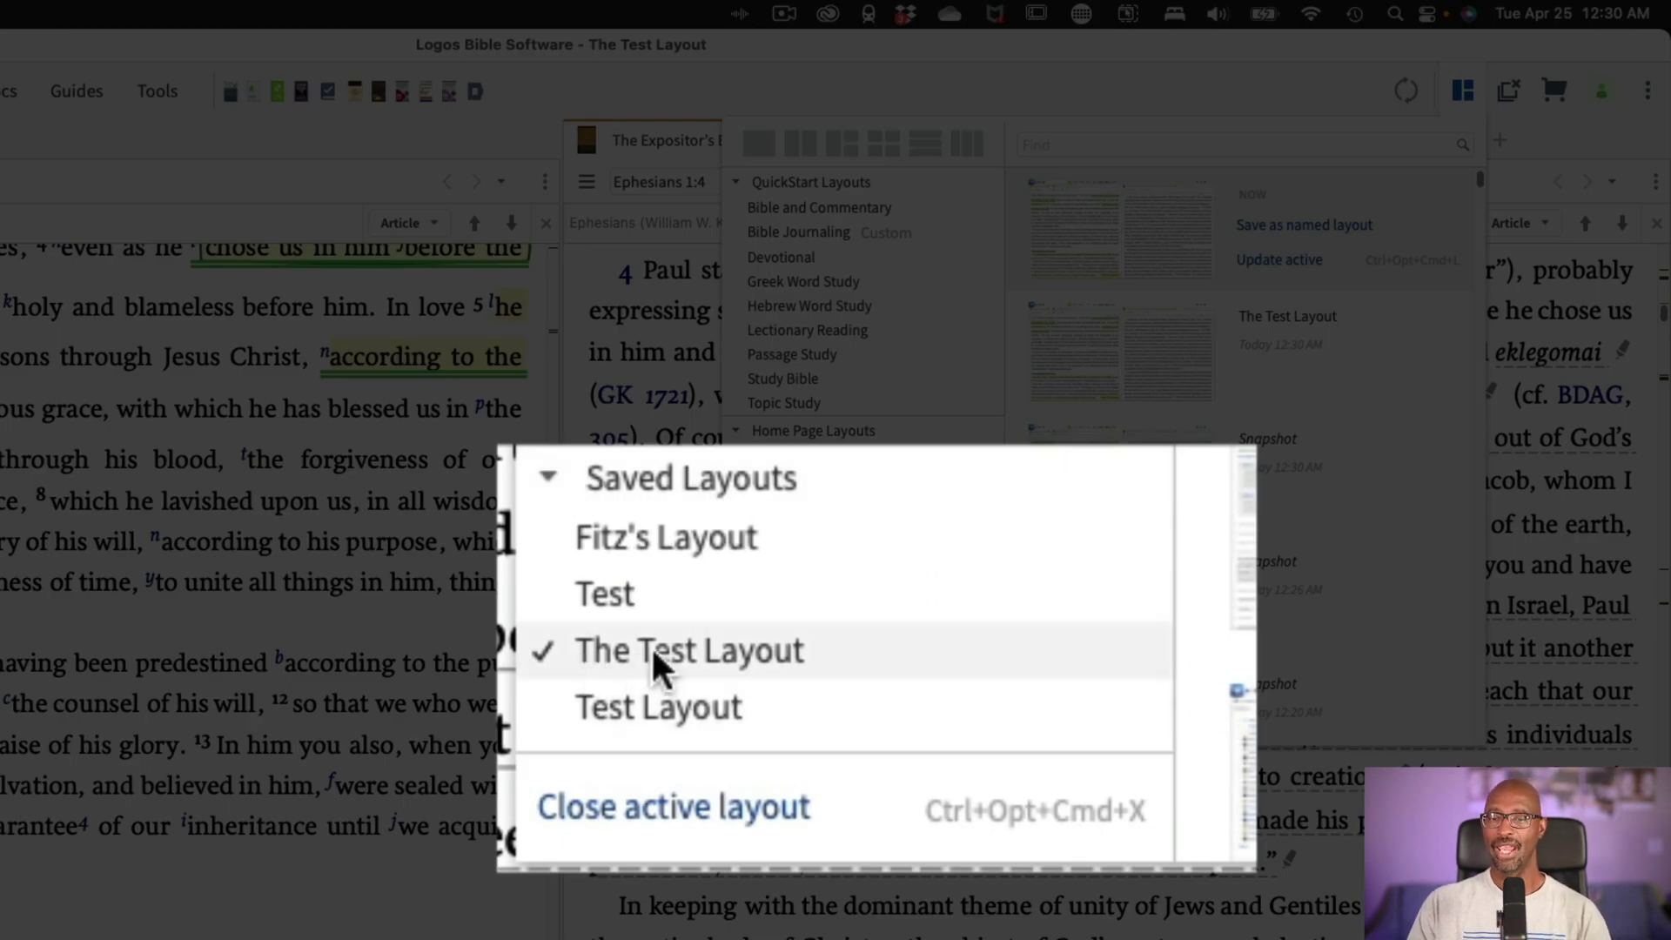
{"action": "left_click", "coordinate": [1462, 91]}
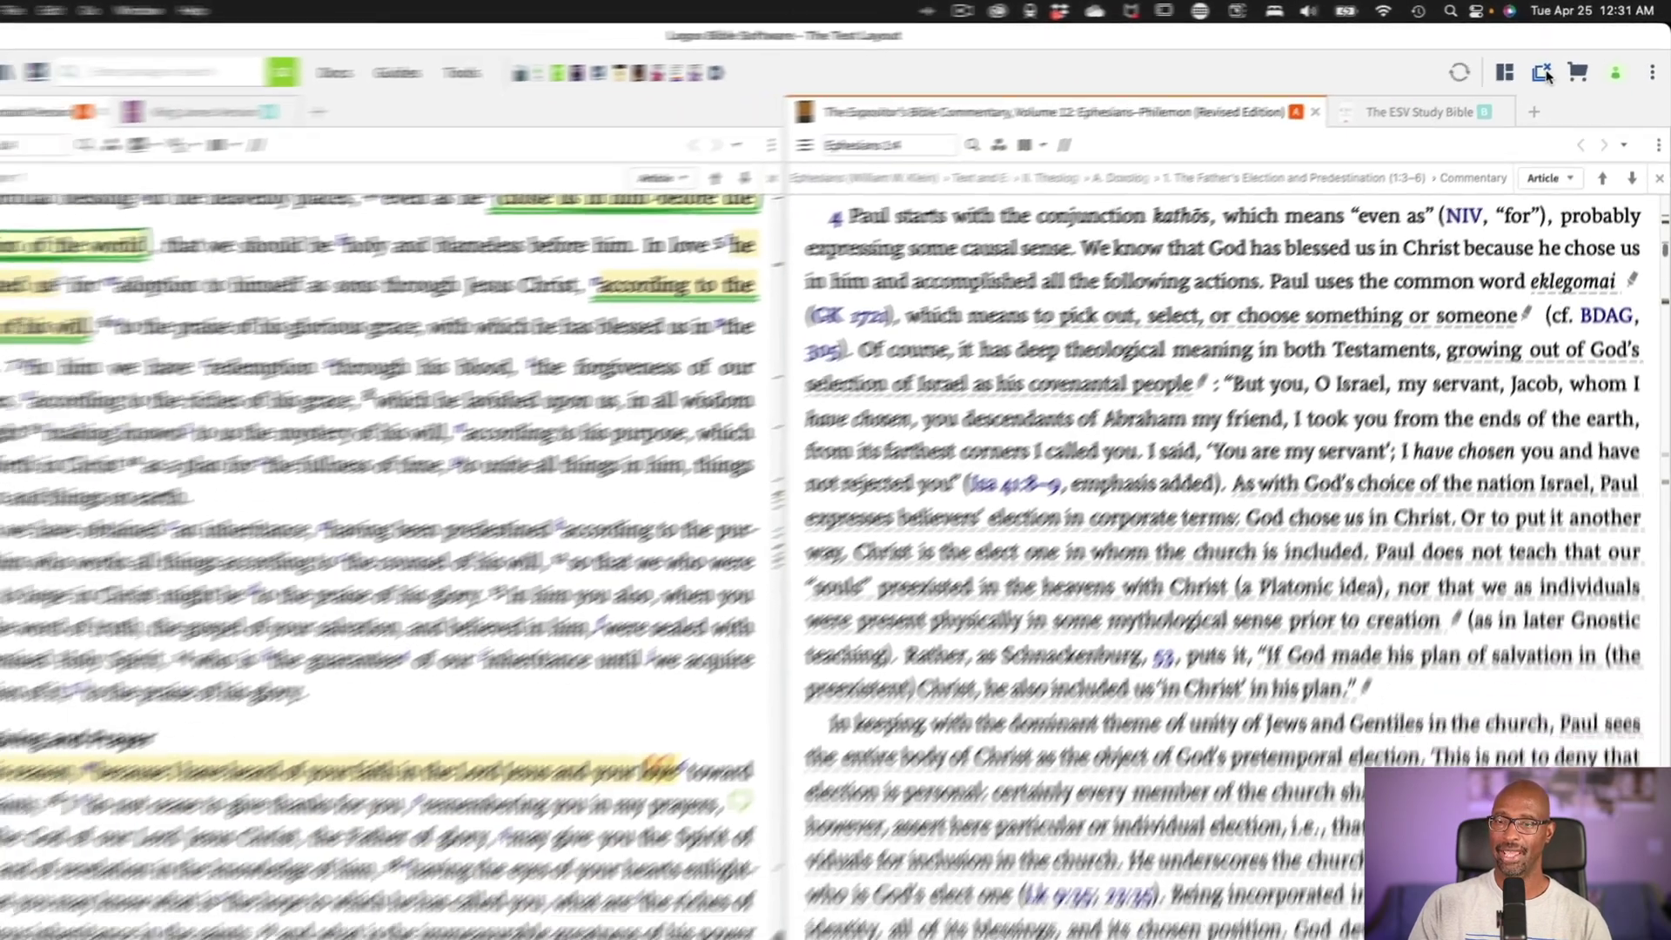
Return Home, reload The Test Layout, and close its ESV Study Bible tab
{"action": "left_click", "coordinate": [1549, 68]}
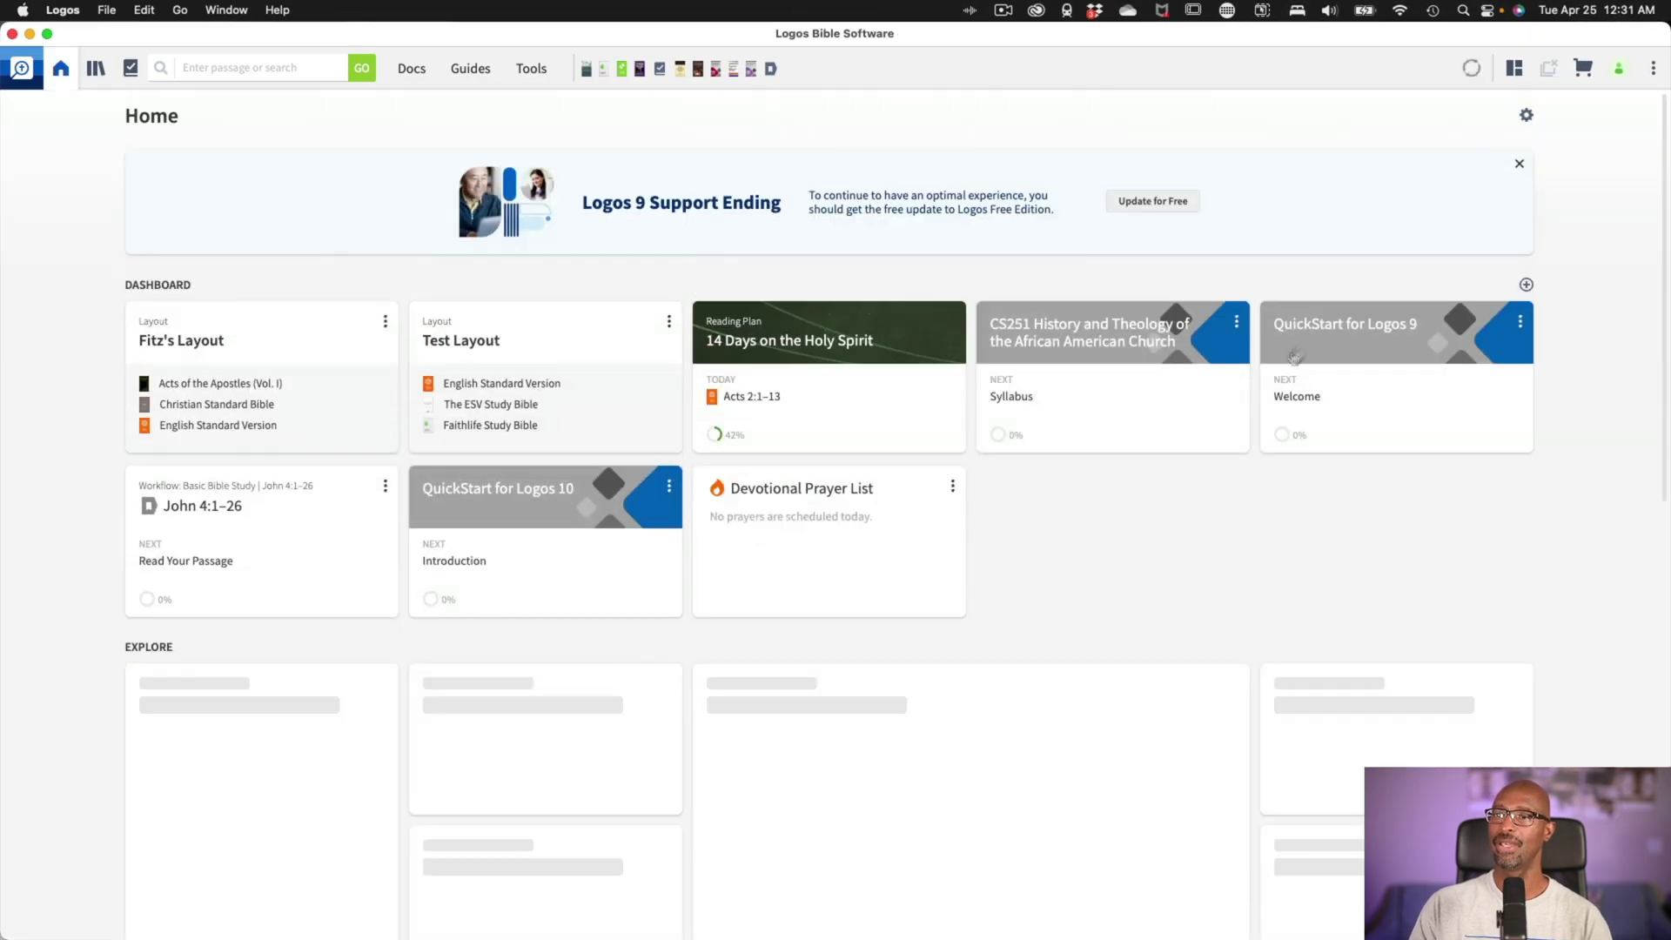
{"action": "left_click", "coordinate": [1514, 68]}
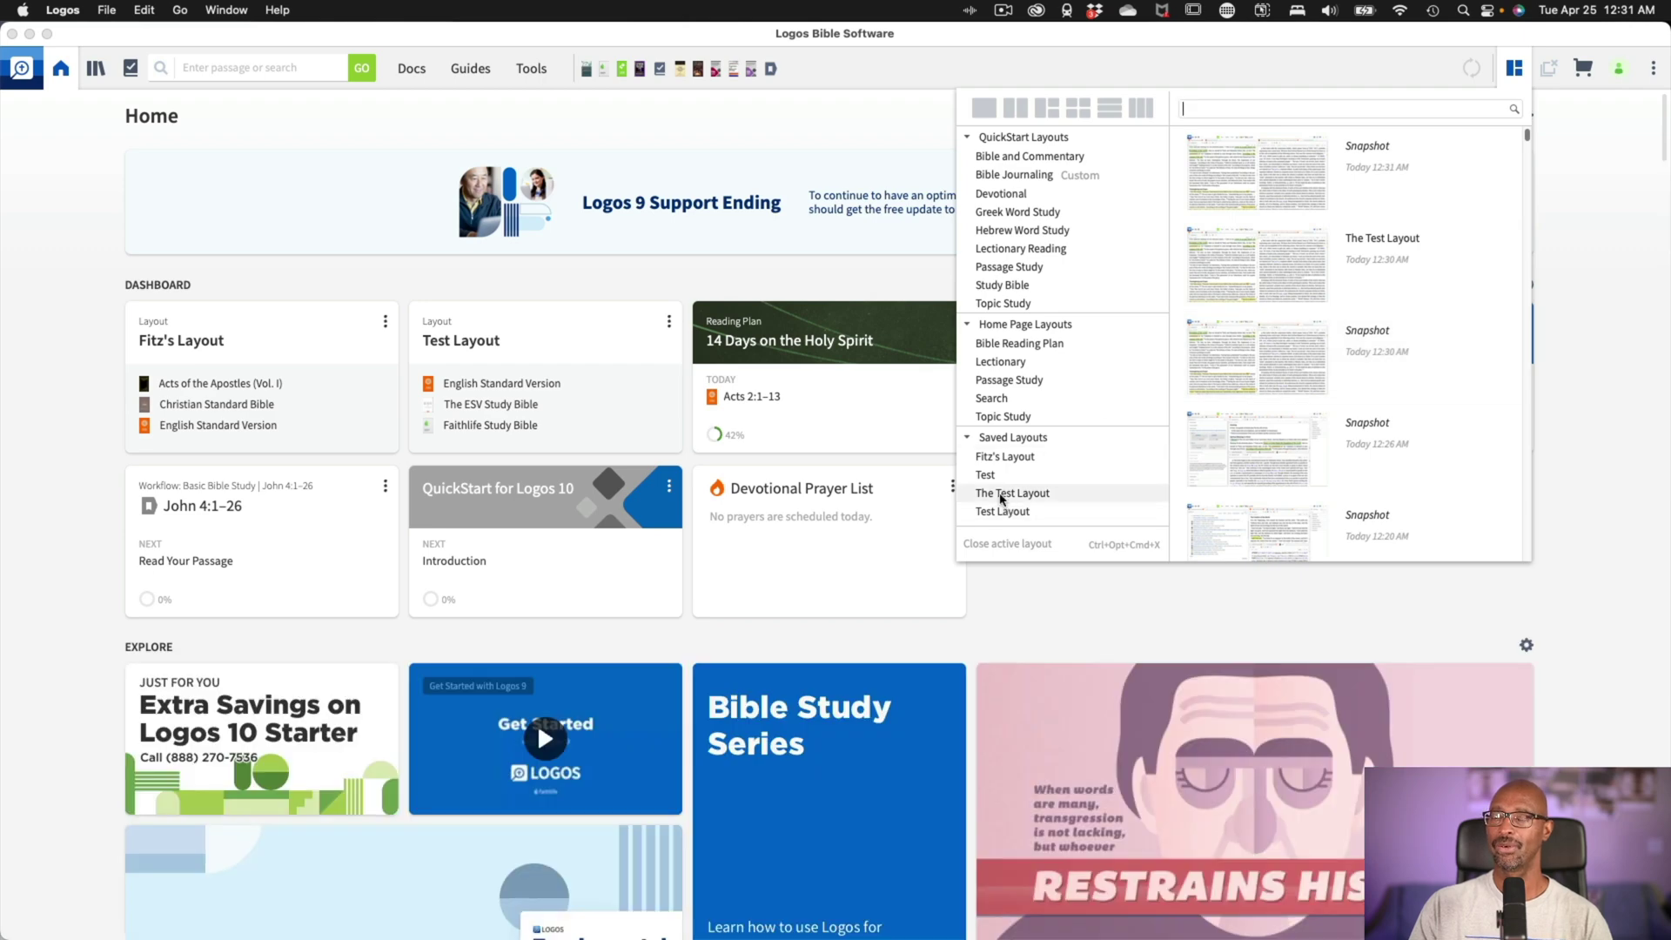
{"action": "left_click", "coordinate": [1003, 494]}
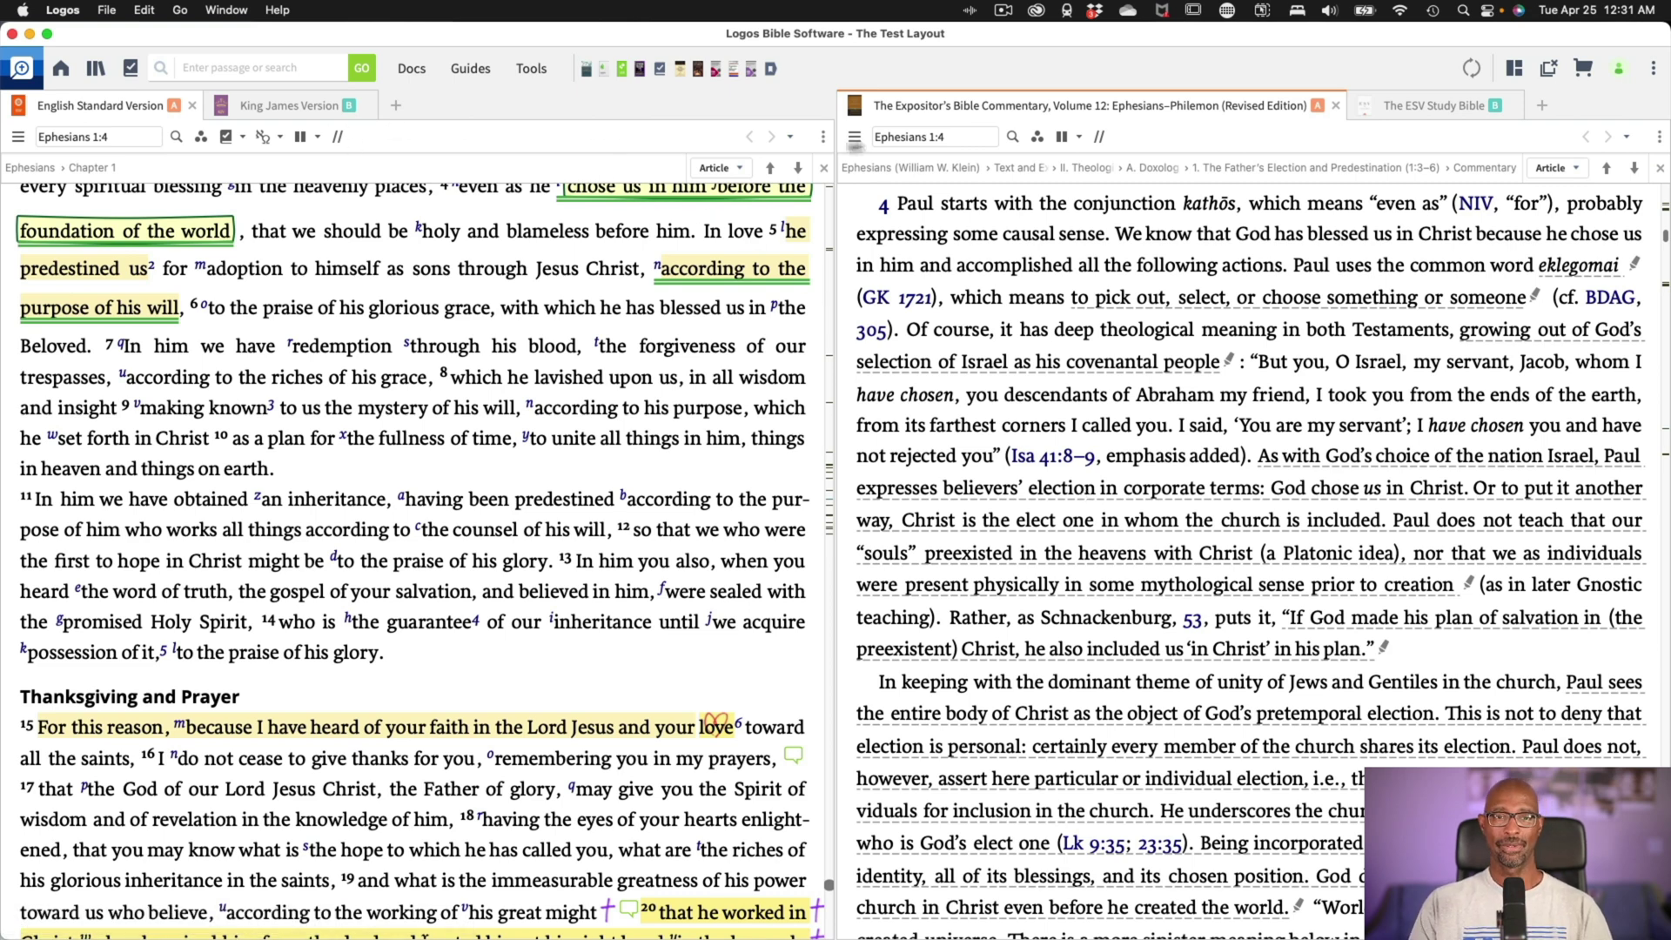
{"action": "left_click", "coordinate": [1440, 111]}
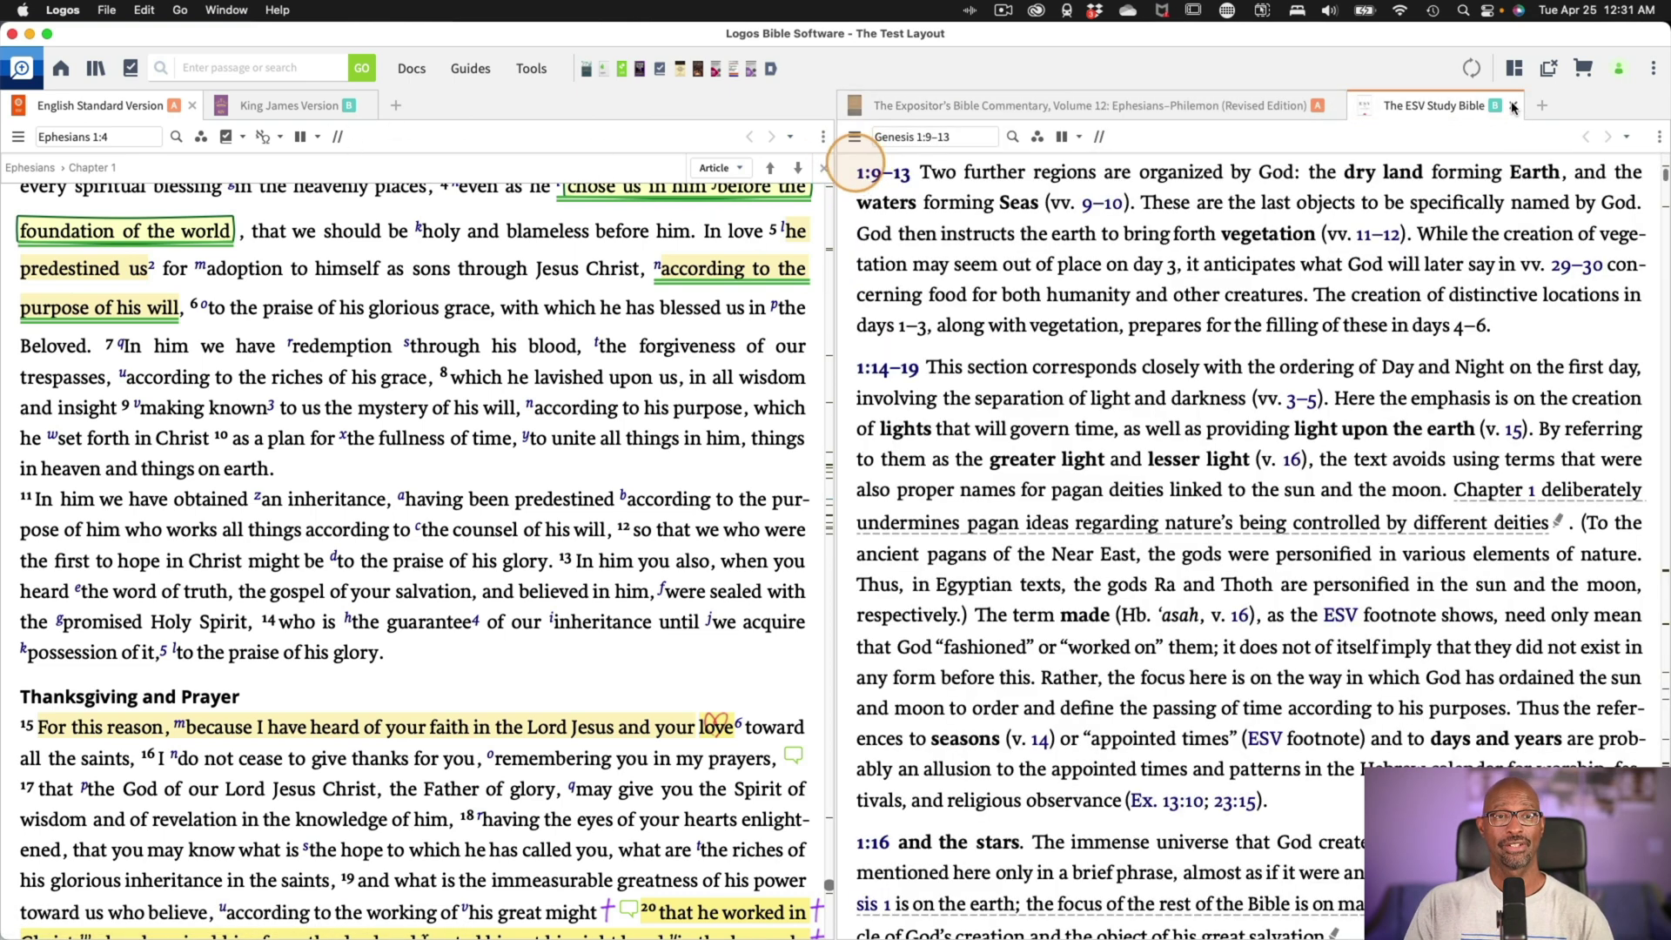
{"action": "left_click", "coordinate": [1513, 105]}
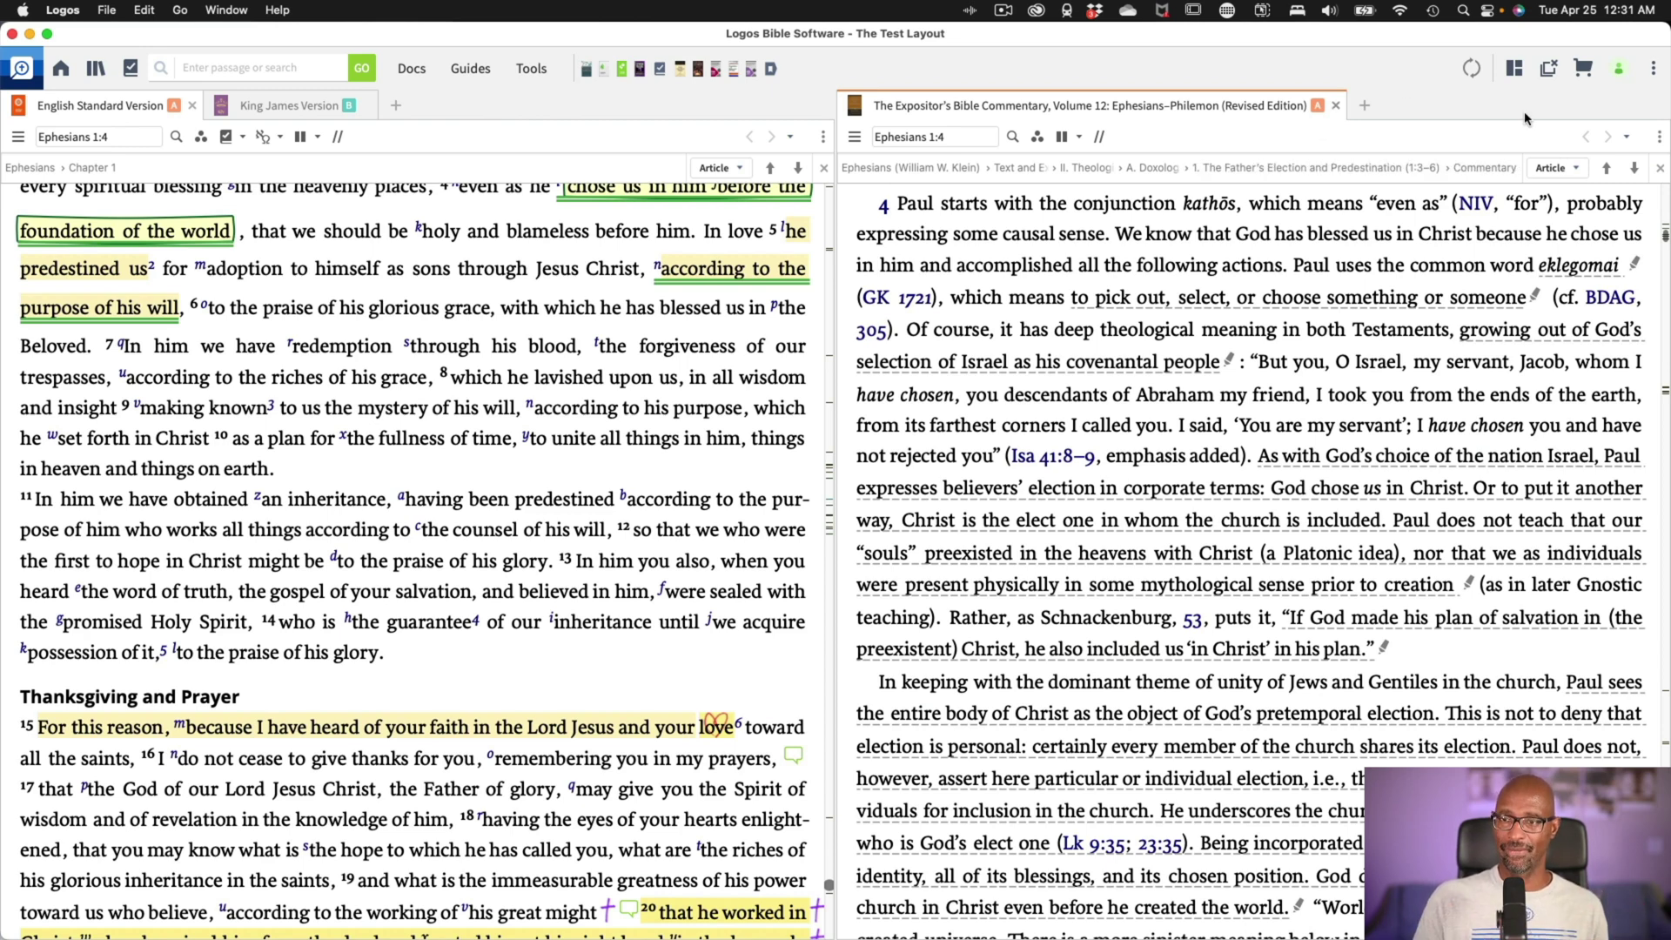
Update The Test Layout to the current ESV and commentary arrangement
{"action": "left_click", "coordinate": [1512, 70]}
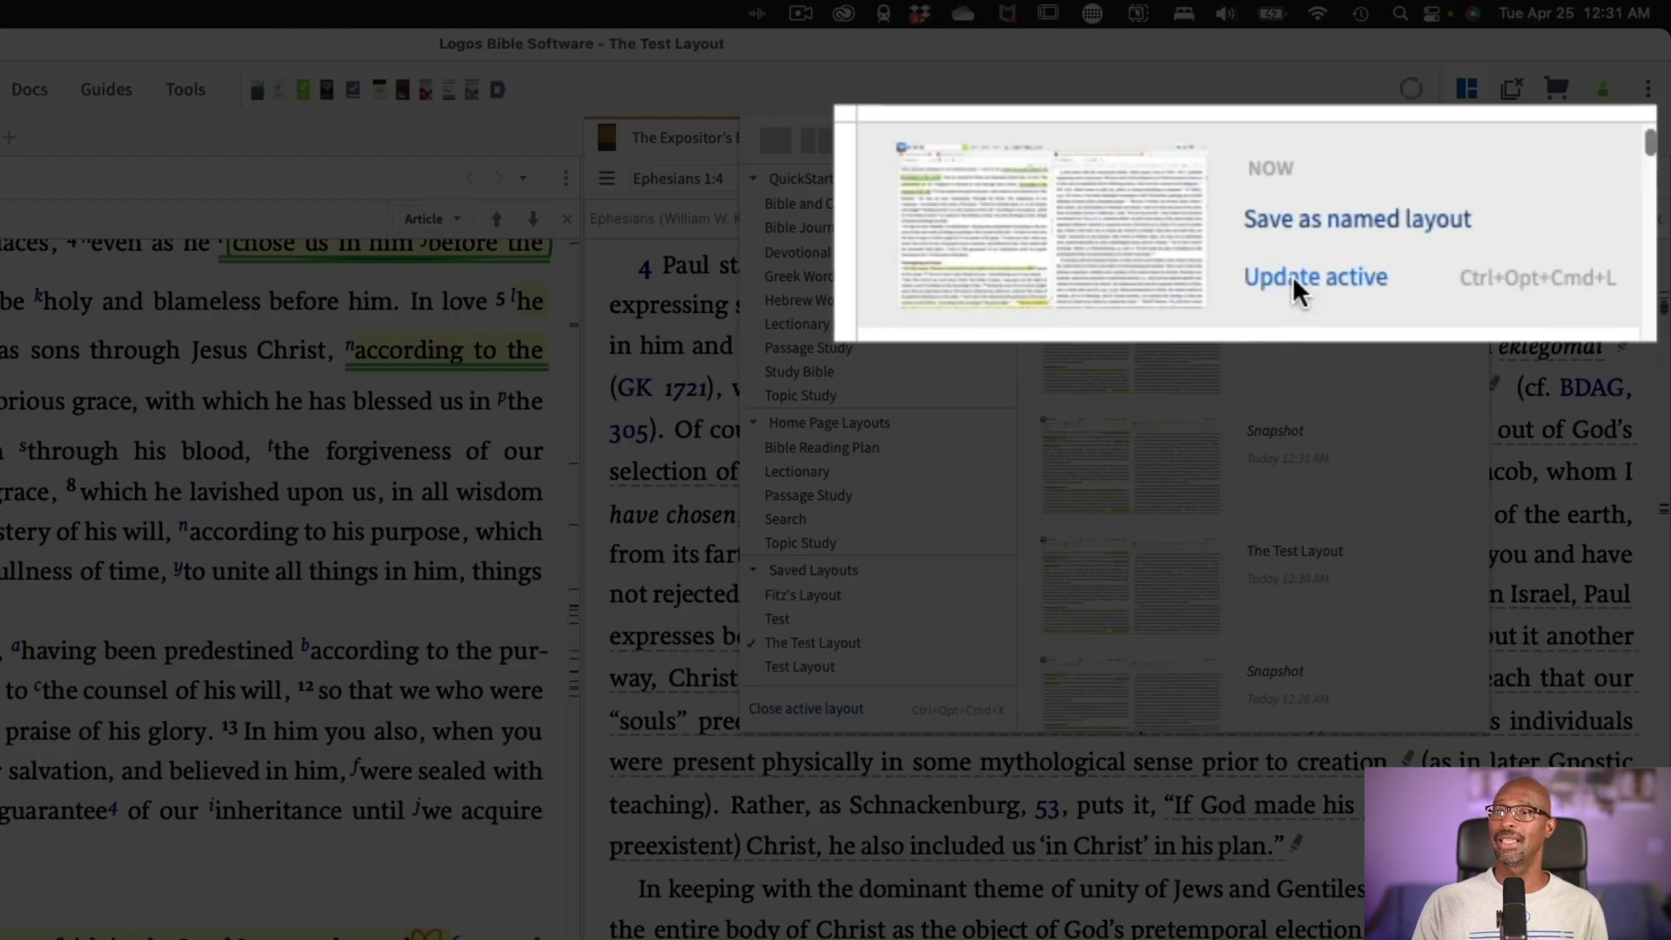
{"action": "left_click", "coordinate": [1295, 285]}
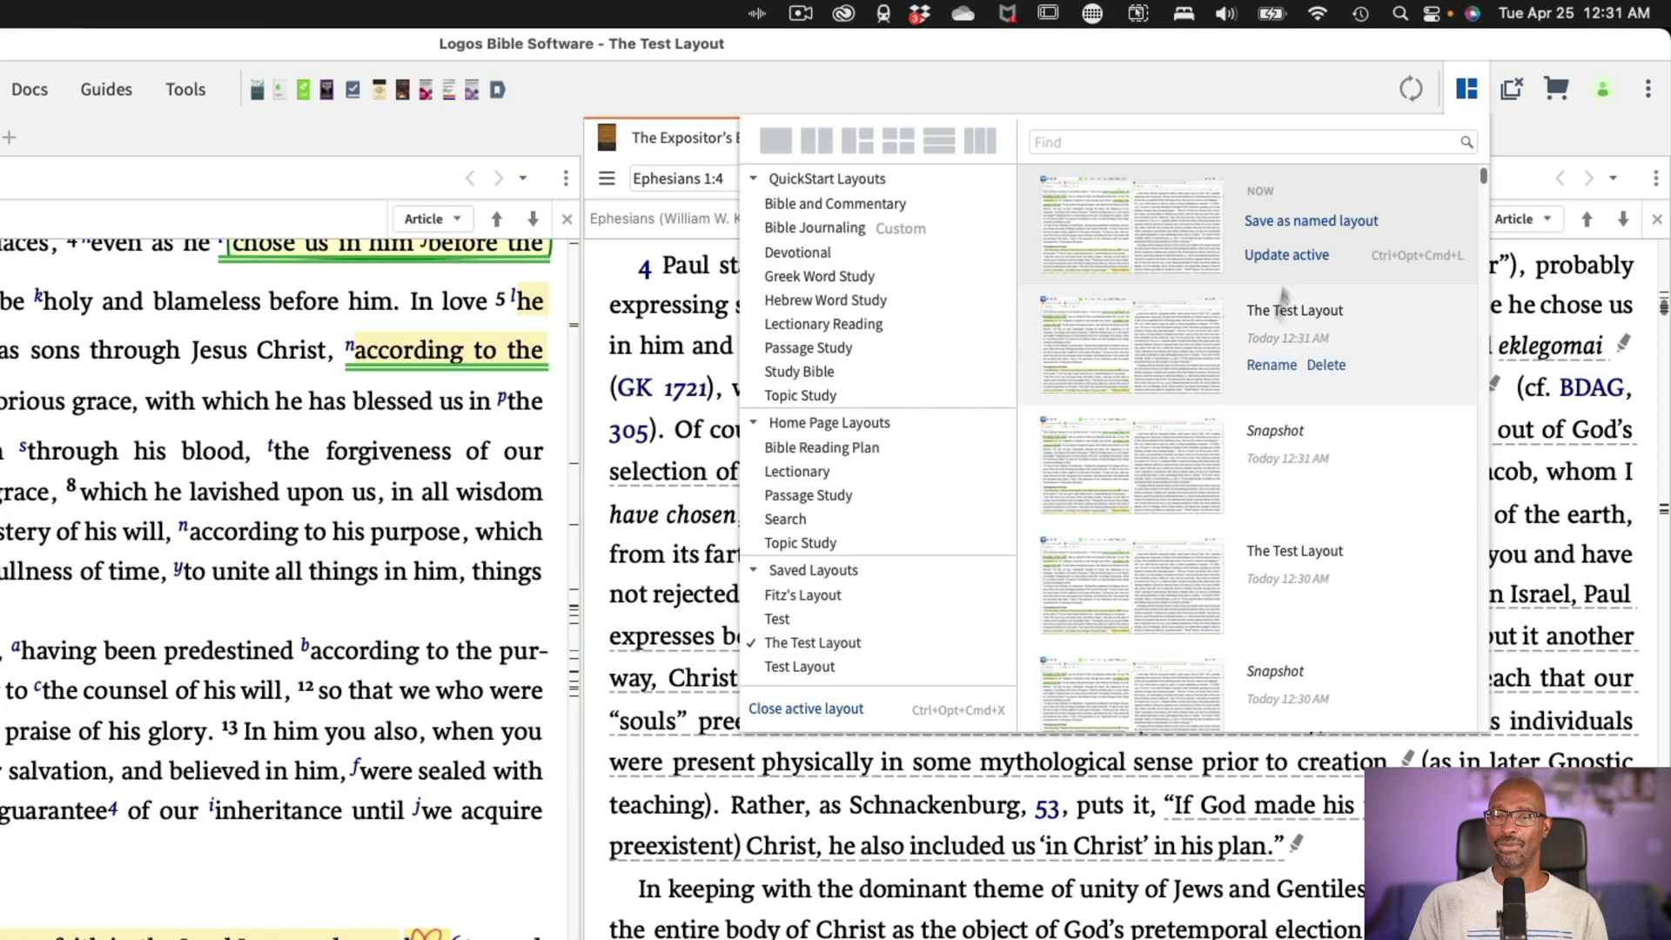
{"action": "left_click", "coordinate": [1249, 88]}
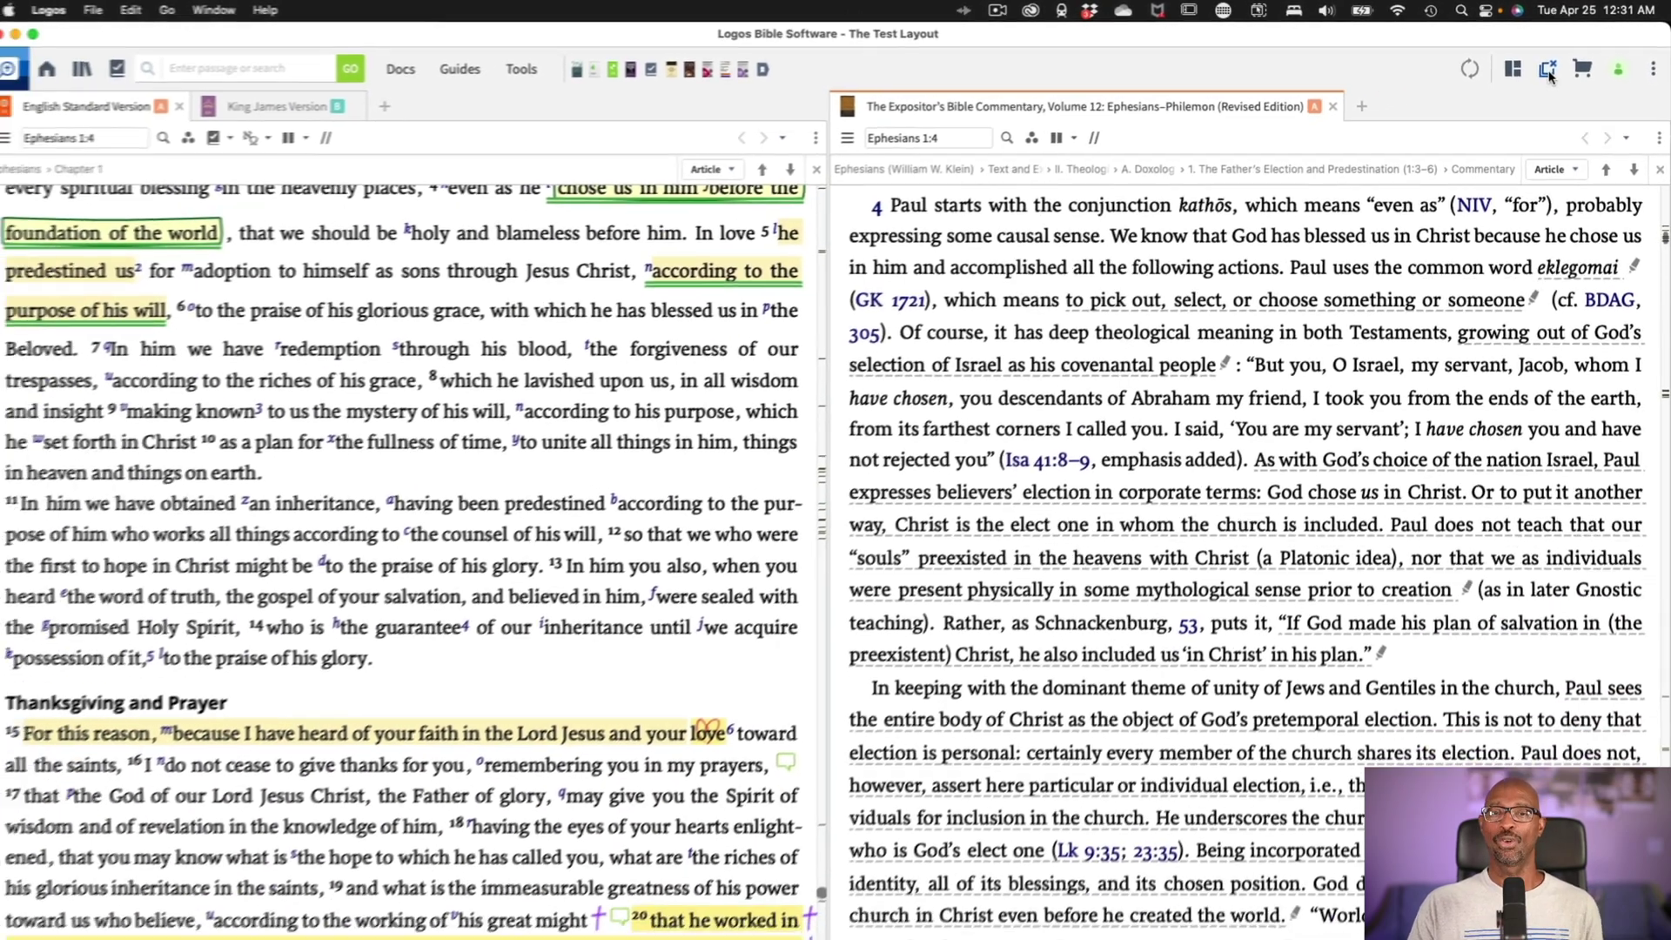
Return Home and start a Passage Study lookup for Genesis 1:1
{"action": "left_click", "coordinate": [1547, 67]}
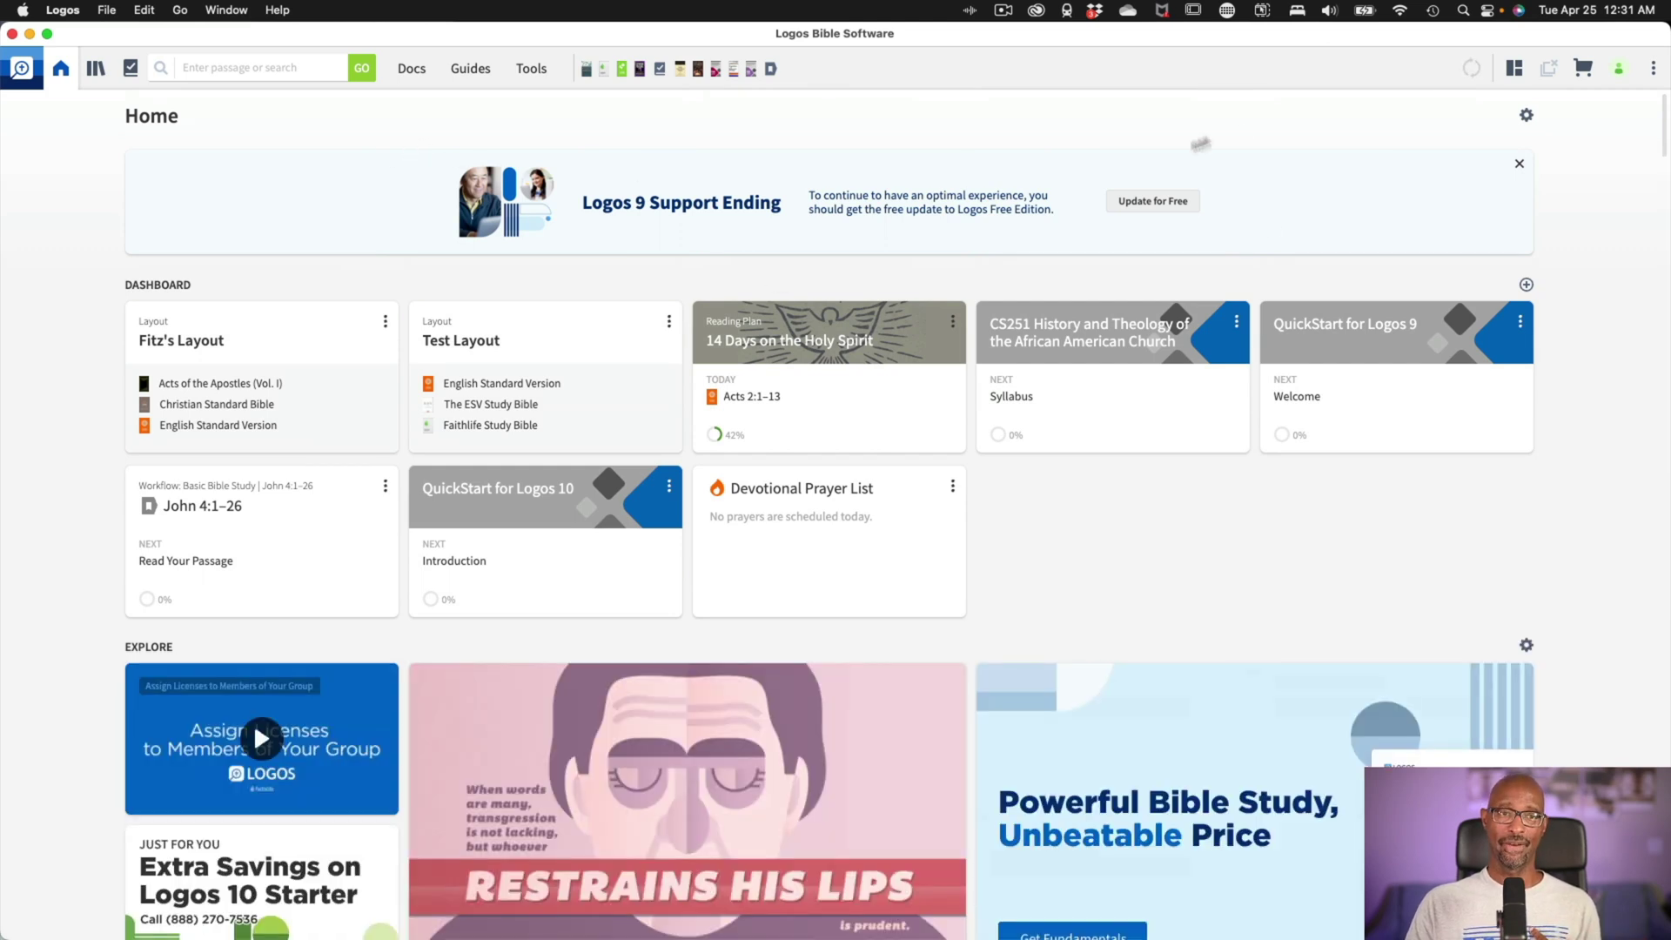
{"action": "left_click", "coordinate": [1513, 72]}
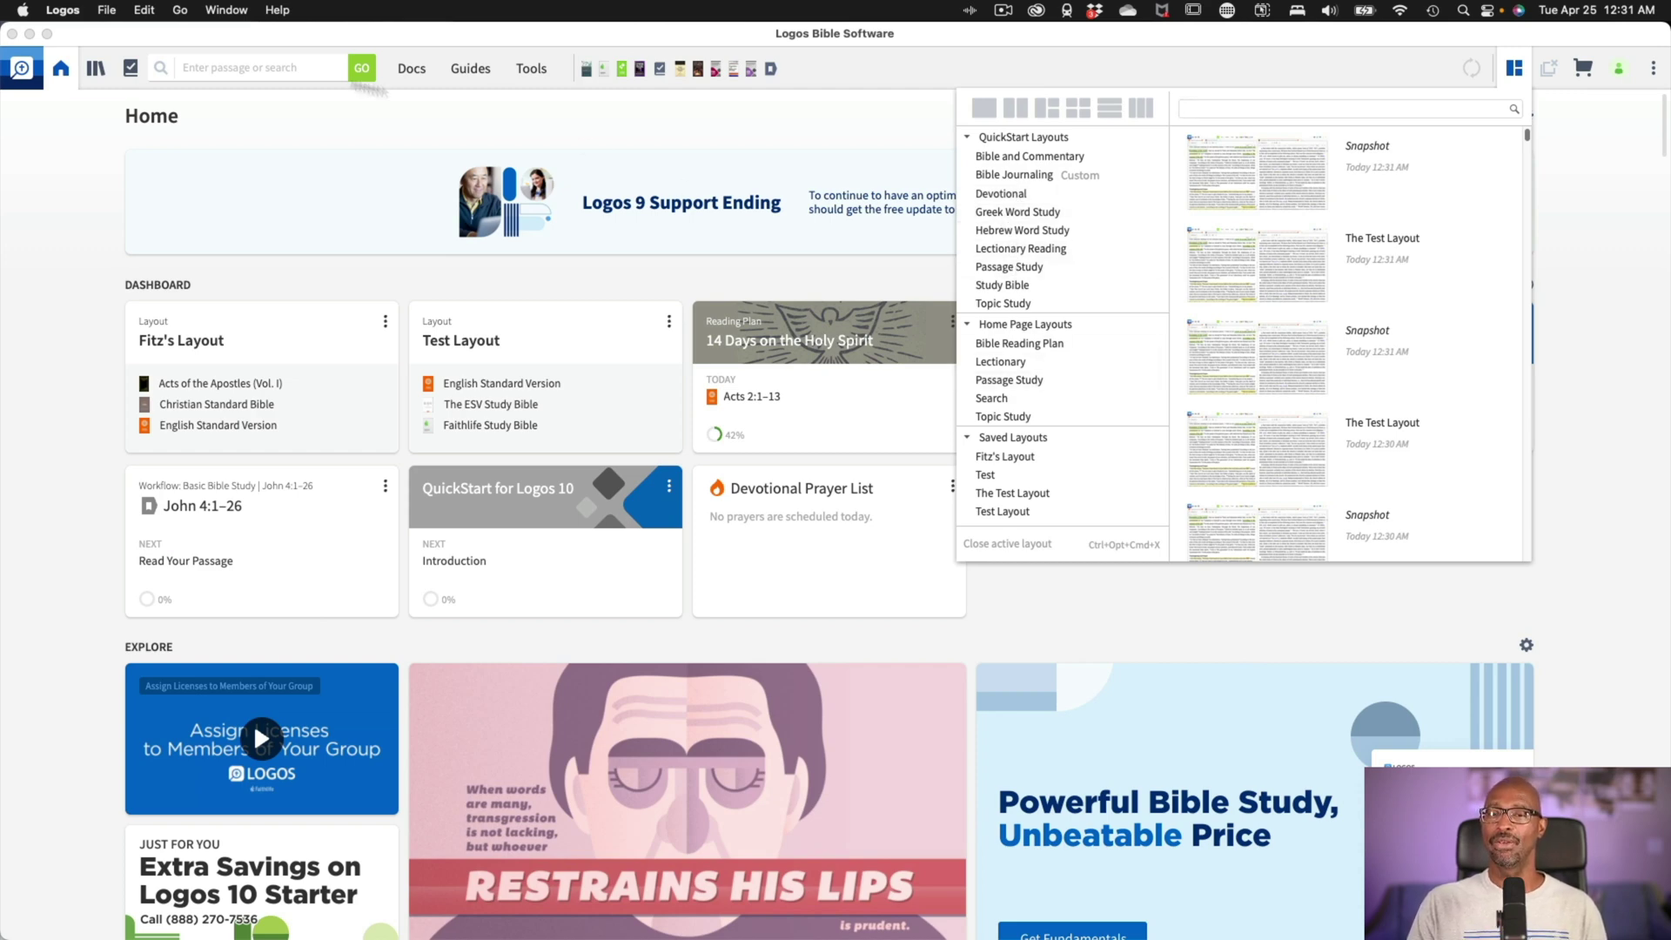
{"action": "left_click", "coordinate": [254, 68]}
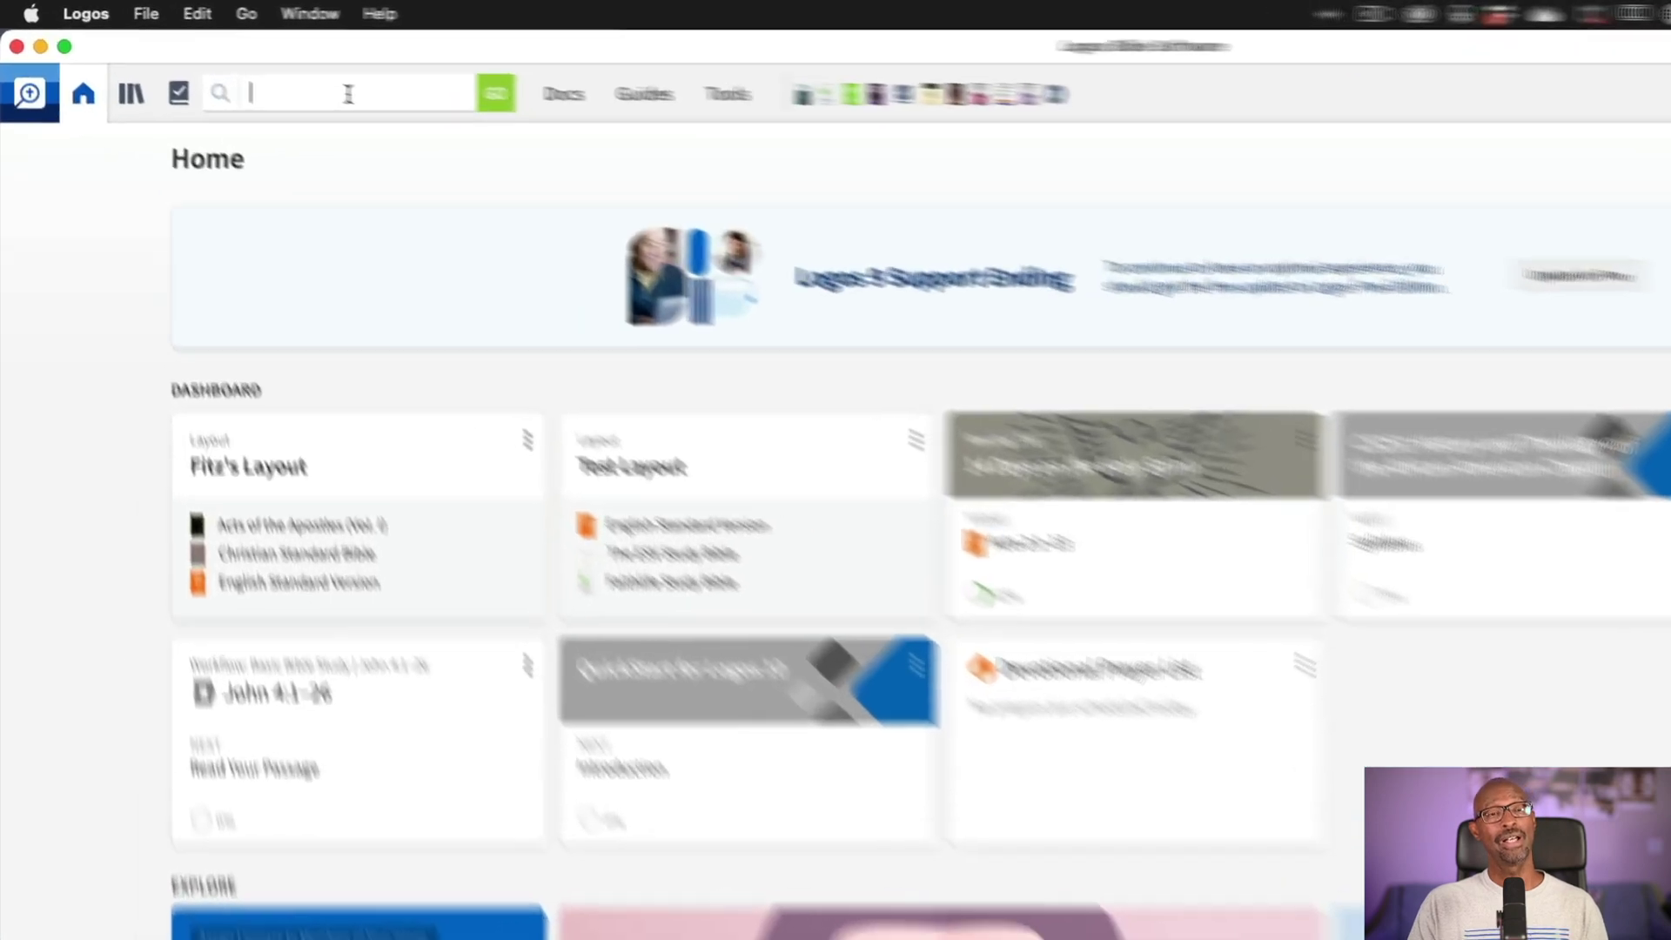
{"action": "type", "text": "gen"}
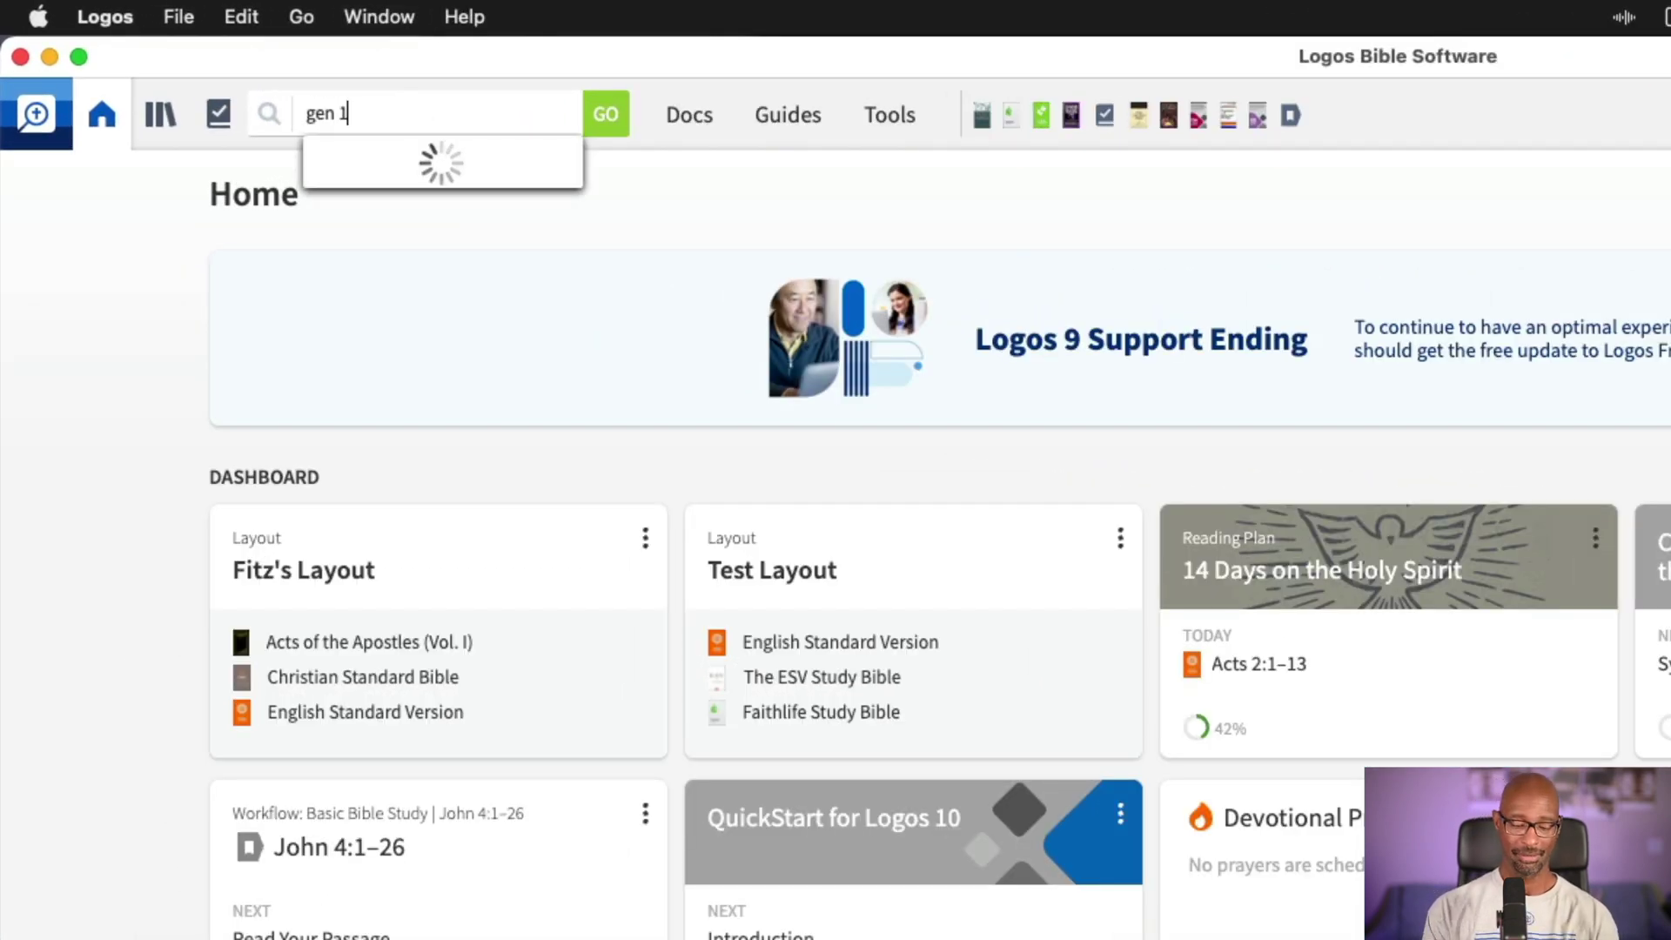
{"action": "type", "text": " 1:1"}
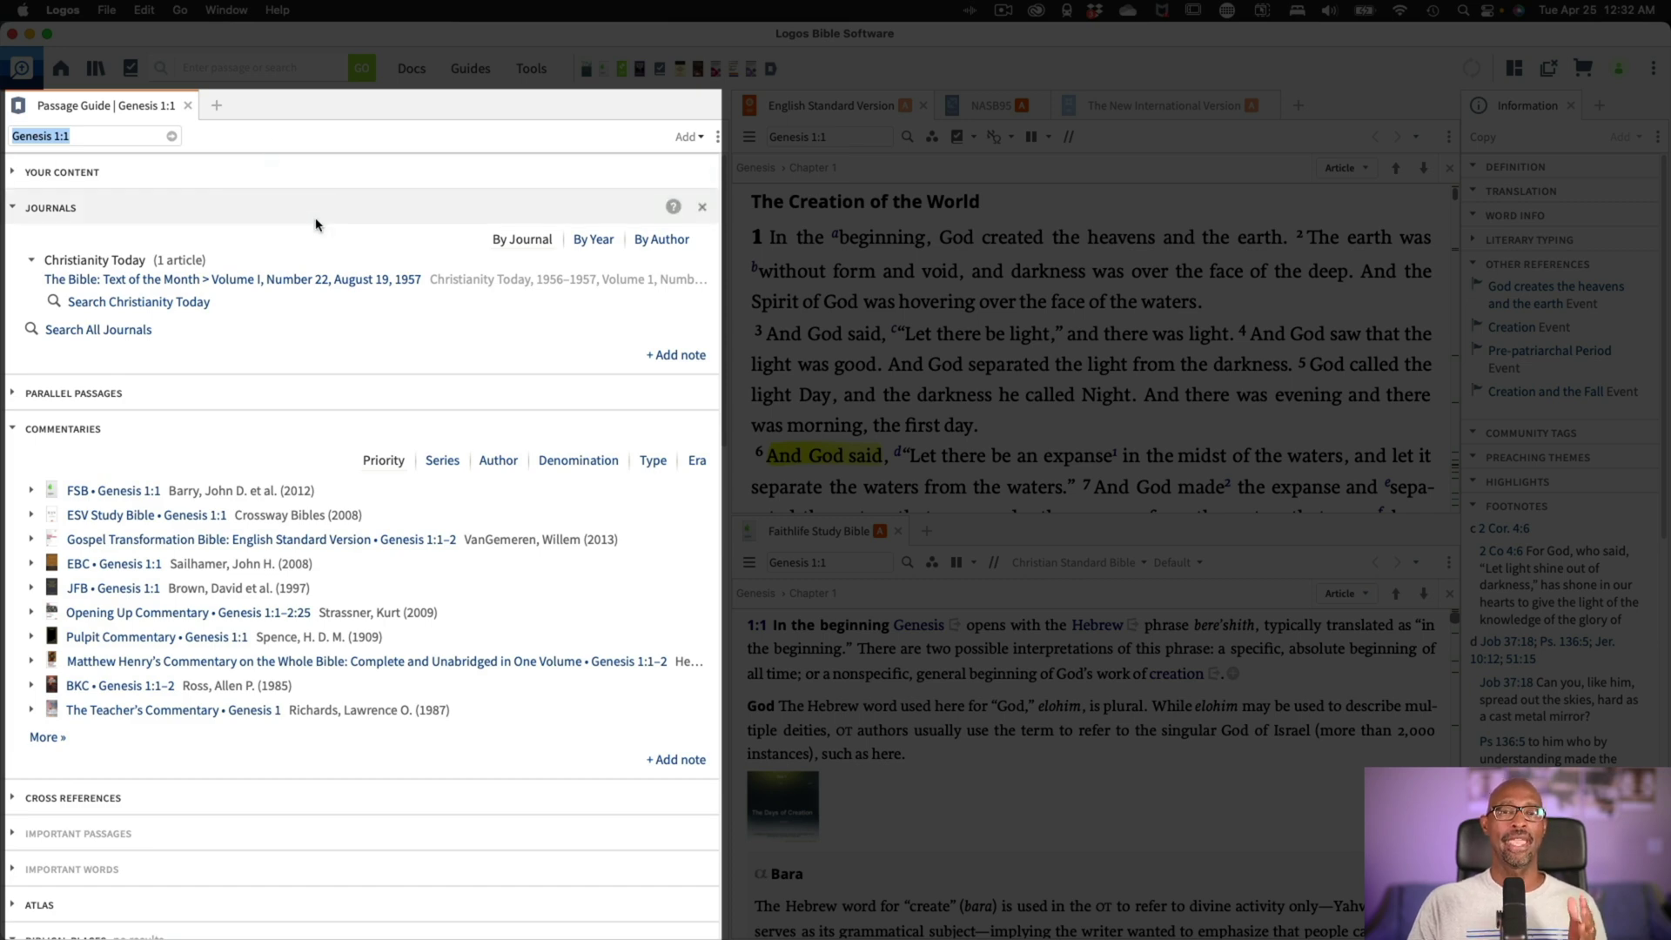
Show more Genesis 1:1 commentaries and expand the Cross References section
{"action": "left_click", "coordinate": [116, 138]}
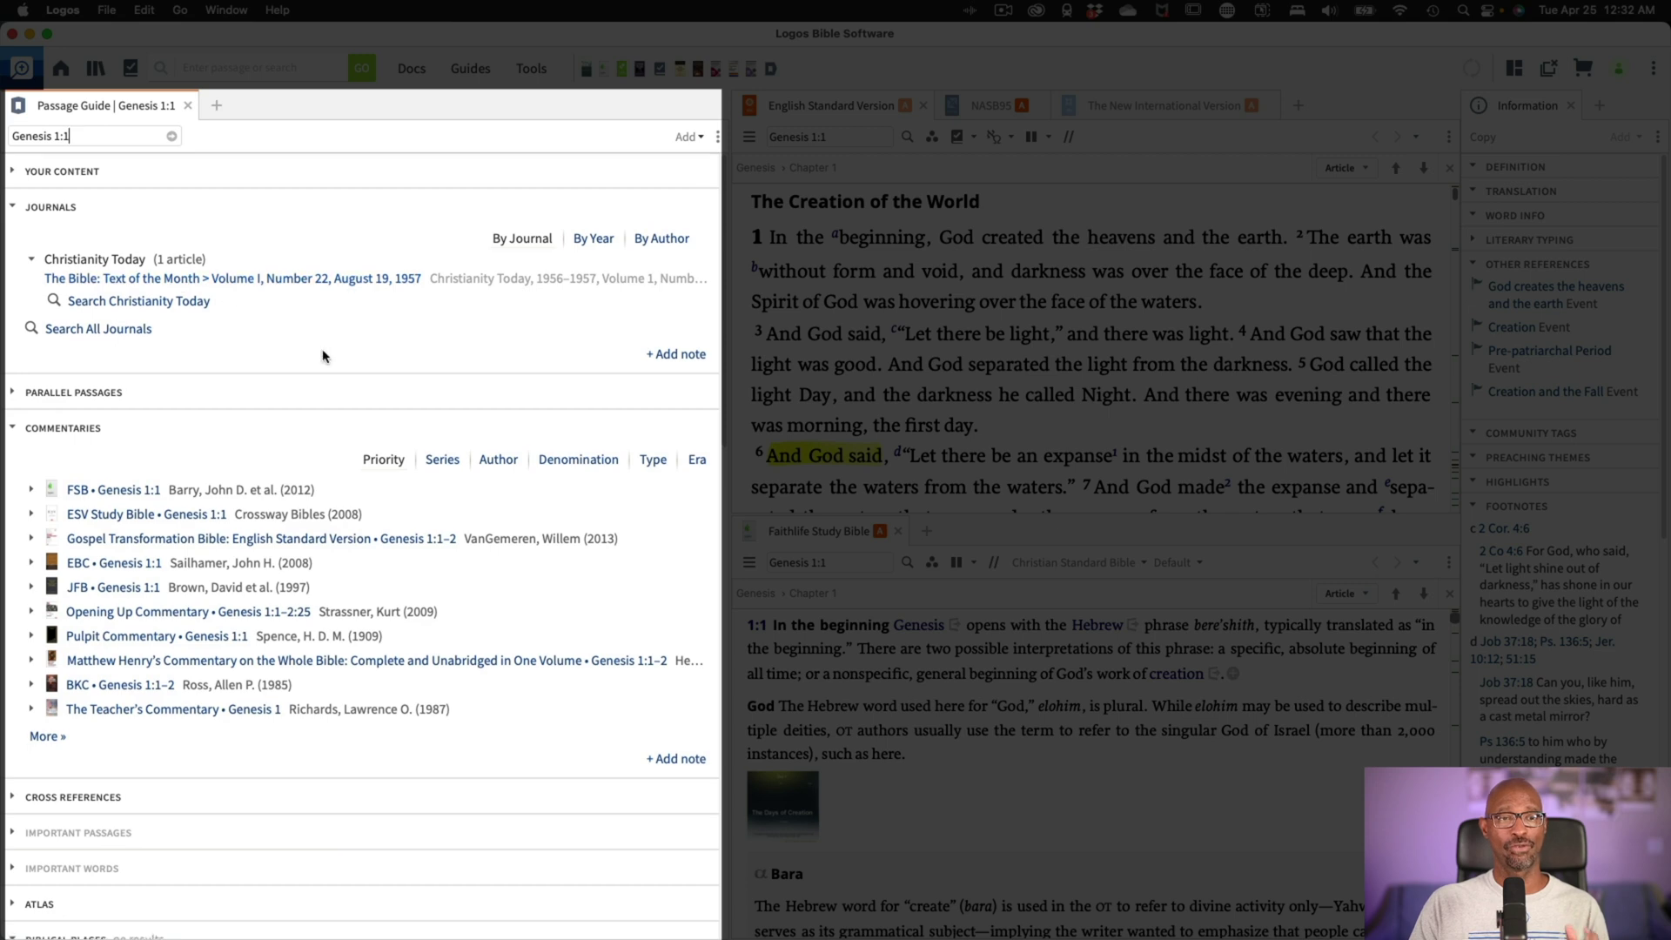
{"action": "scroll", "coordinate": [321, 355], "scroll_direction": "down", "scroll_amount": 3}
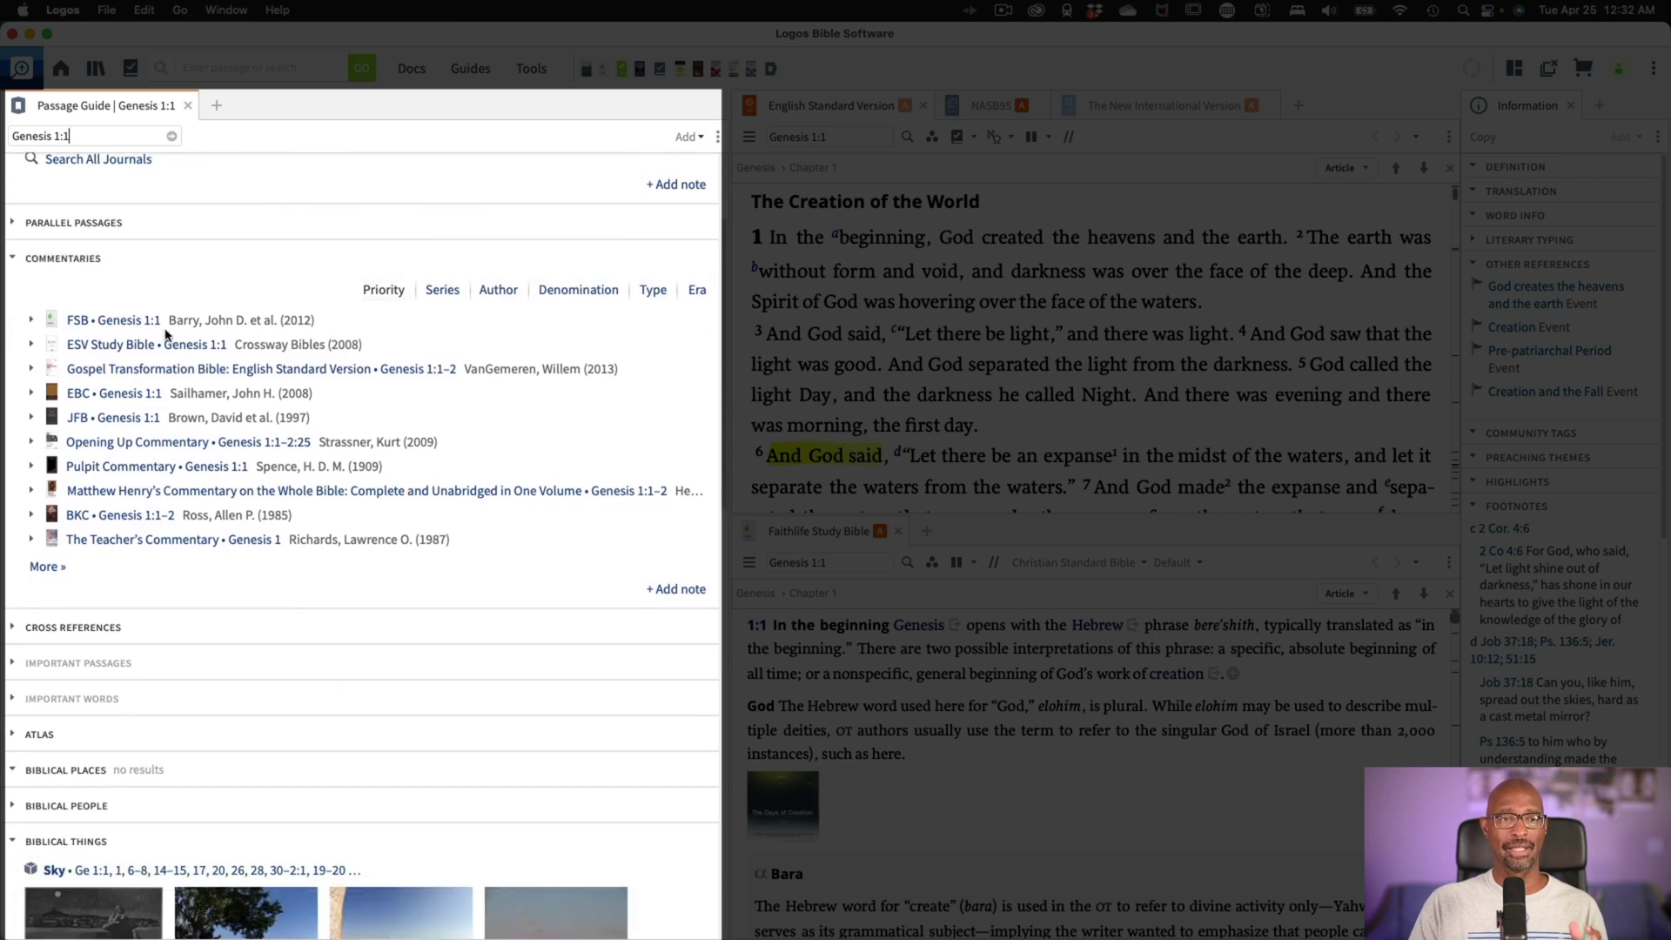
{"action": "left_click", "coordinate": [45, 569]}
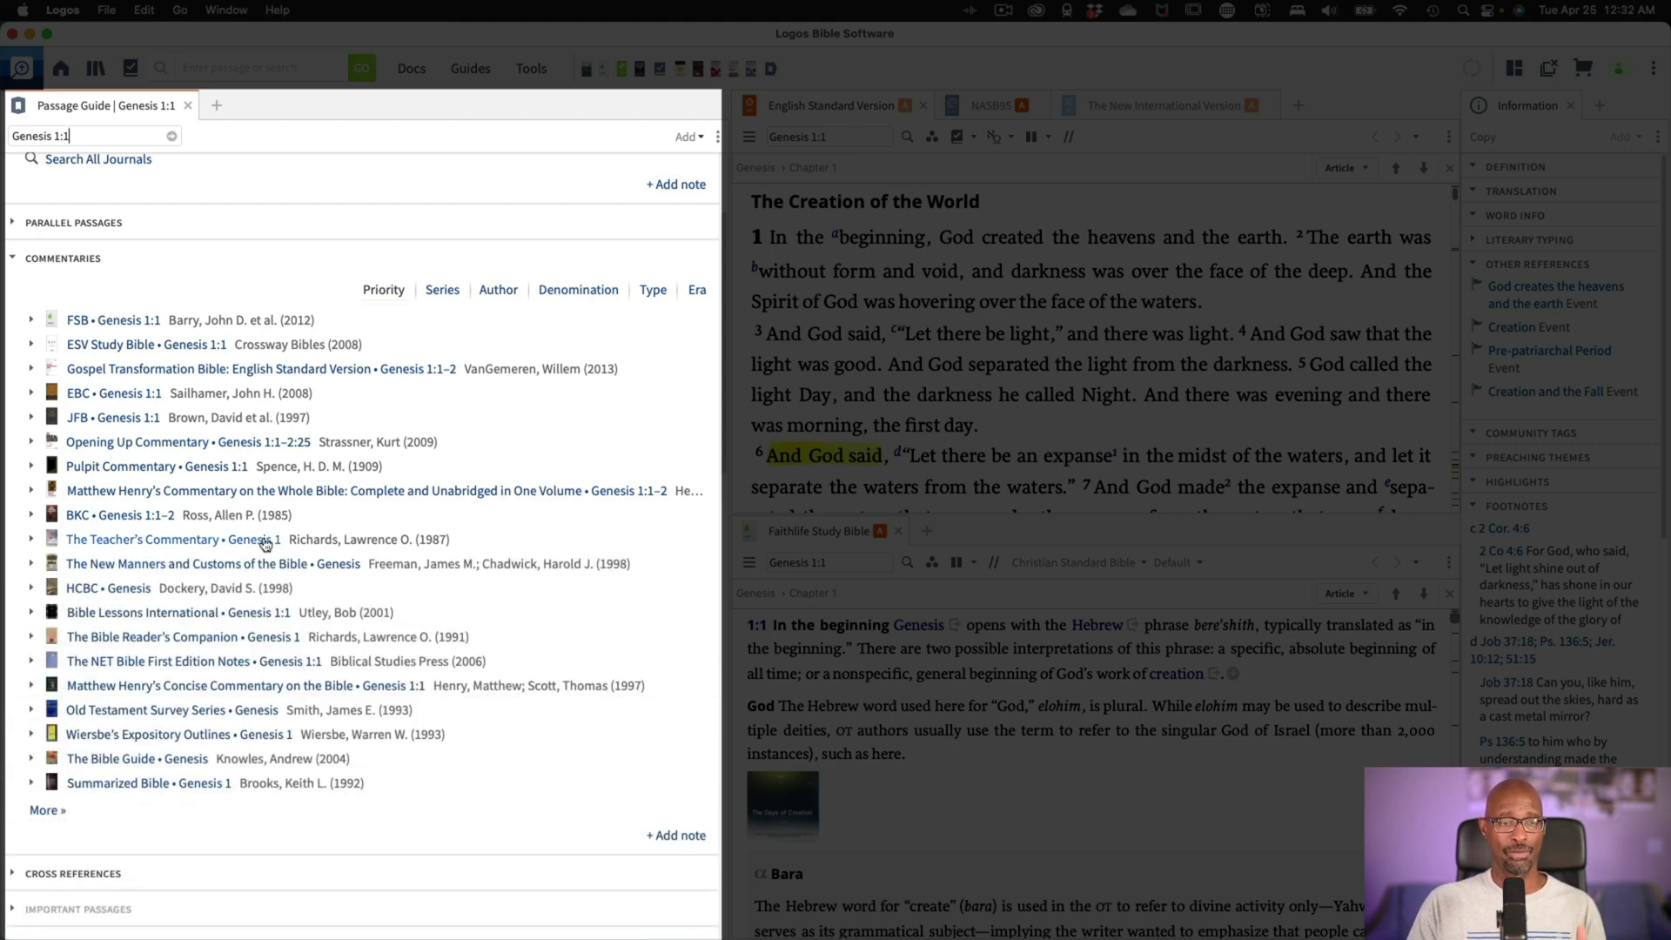
{"action": "scroll", "coordinate": [268, 542], "scroll_direction": "down", "scroll_amount": 2}
{"action": "scroll", "coordinate": [268, 542], "scroll_direction": "down", "scroll_amount": 3}
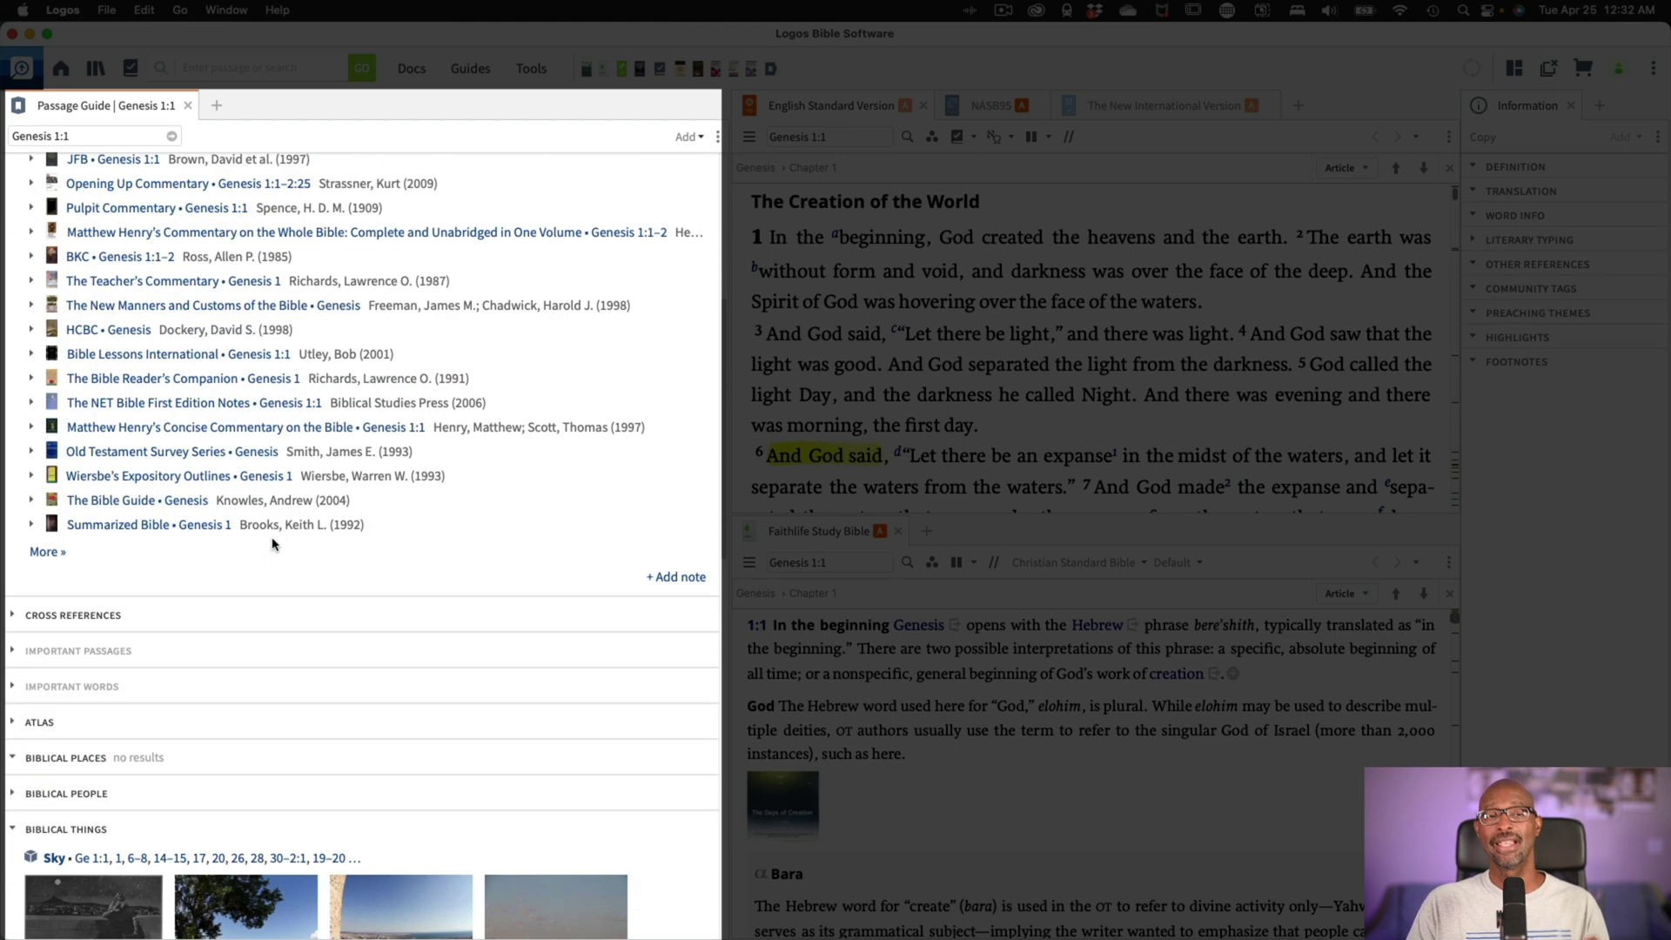
{"action": "left_click", "coordinate": [30, 619]}
{"action": "scroll", "coordinate": [130, 549], "scroll_direction": "down", "scroll_amount": 1}
{"action": "scroll", "coordinate": [232, 478], "scroll_direction": "down", "scroll_amount": 3}
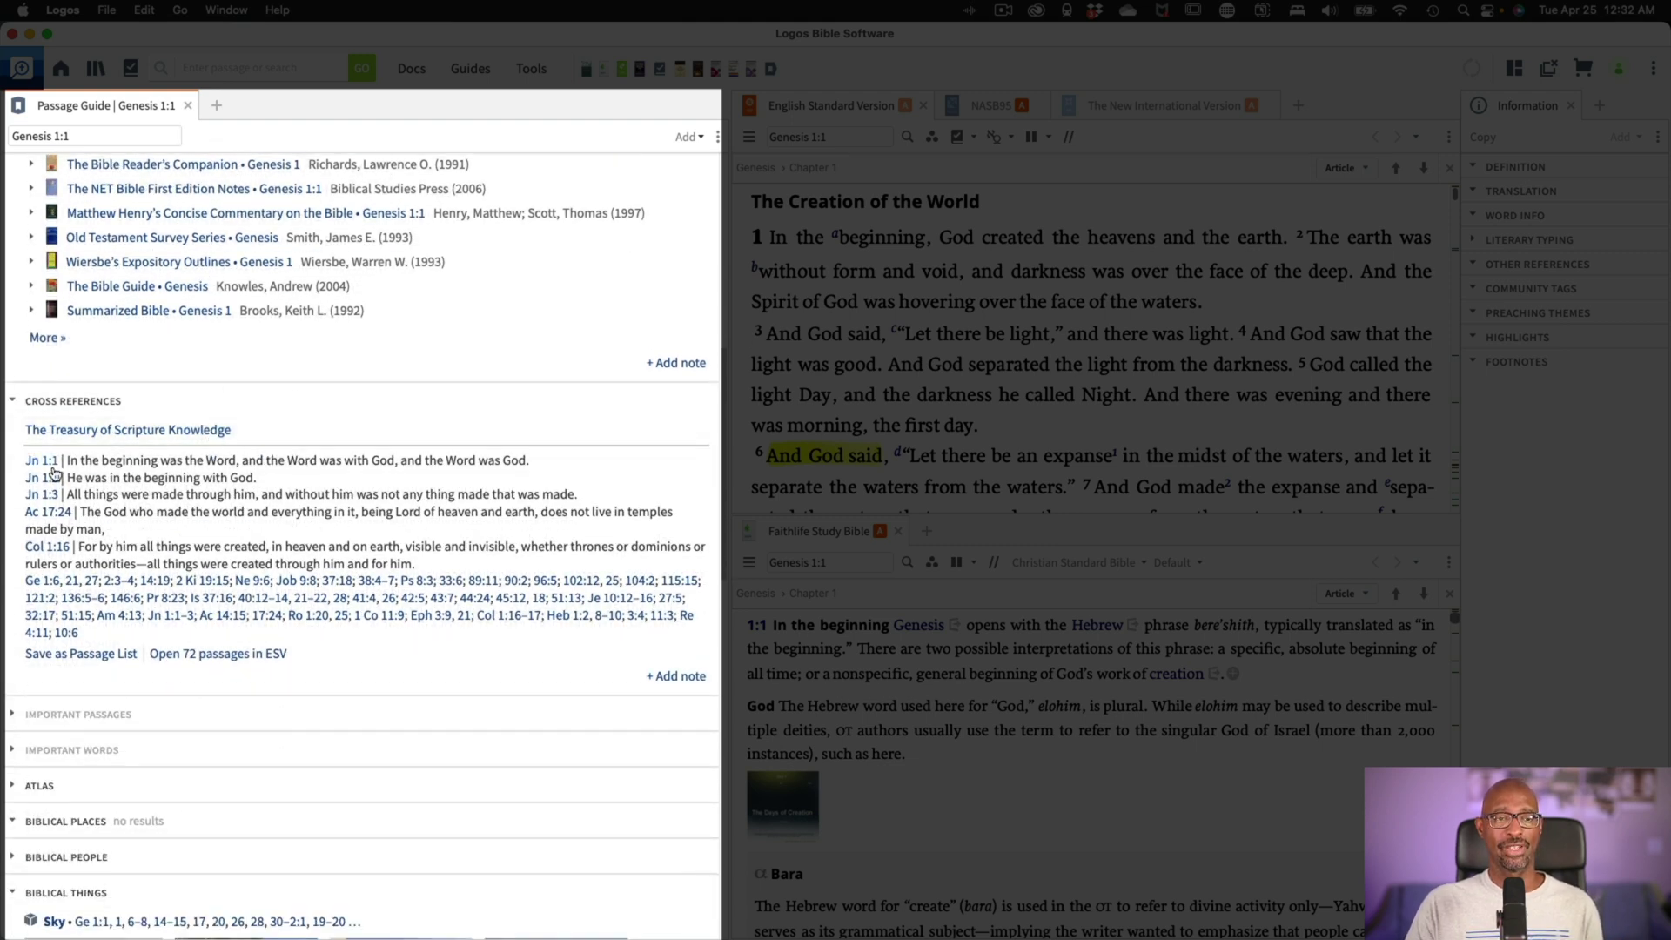
{"action": "mouse_move", "coordinate": [203, 581]}
{"action": "scroll", "coordinate": [207, 581], "scroll_direction": "down", "scroll_amount": 1}
{"action": "scroll", "coordinate": [170, 562], "scroll_direction": "down", "scroll_amount": 4}
{"action": "scroll", "coordinate": [143, 541], "scroll_direction": "down", "scroll_amount": 1}
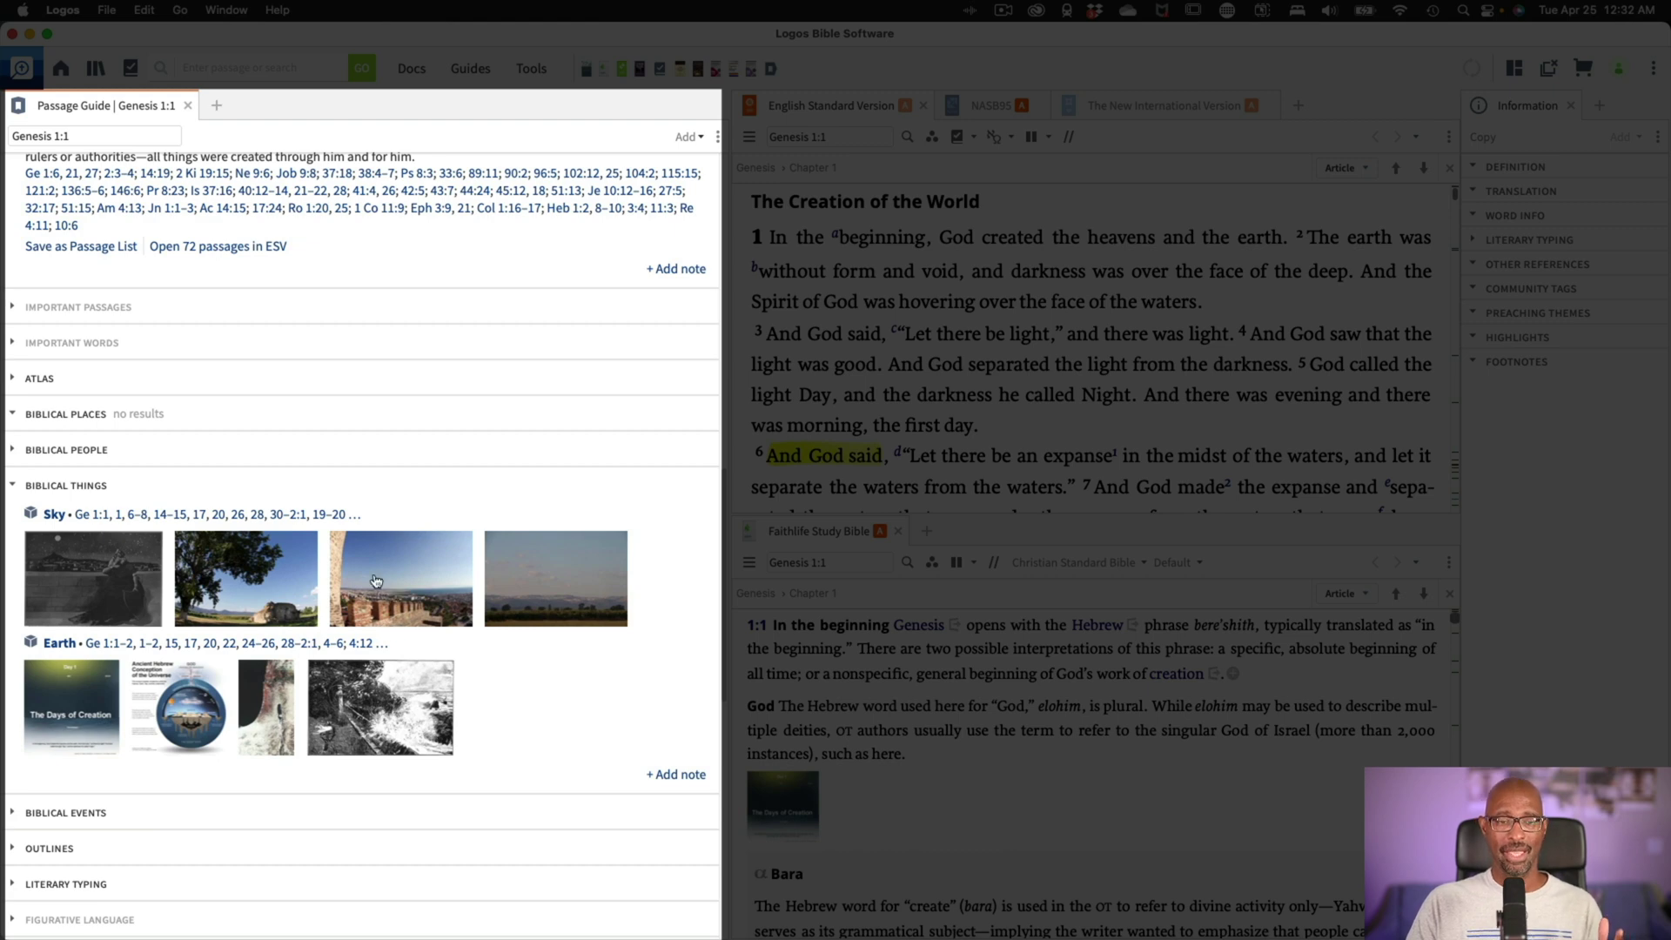
{"action": "scroll", "coordinate": [376, 580], "scroll_direction": "down", "scroll_amount": 2}
{"action": "scroll", "coordinate": [371, 589], "scroll_direction": "down", "scroll_amount": 1}
{"action": "scroll", "coordinate": [370, 591], "scroll_direction": "down", "scroll_amount": 1}
{"action": "scroll", "coordinate": [369, 597], "scroll_direction": "down", "scroll_amount": 1}
{"action": "scroll", "coordinate": [369, 596], "scroll_direction": "down", "scroll_amount": 1}
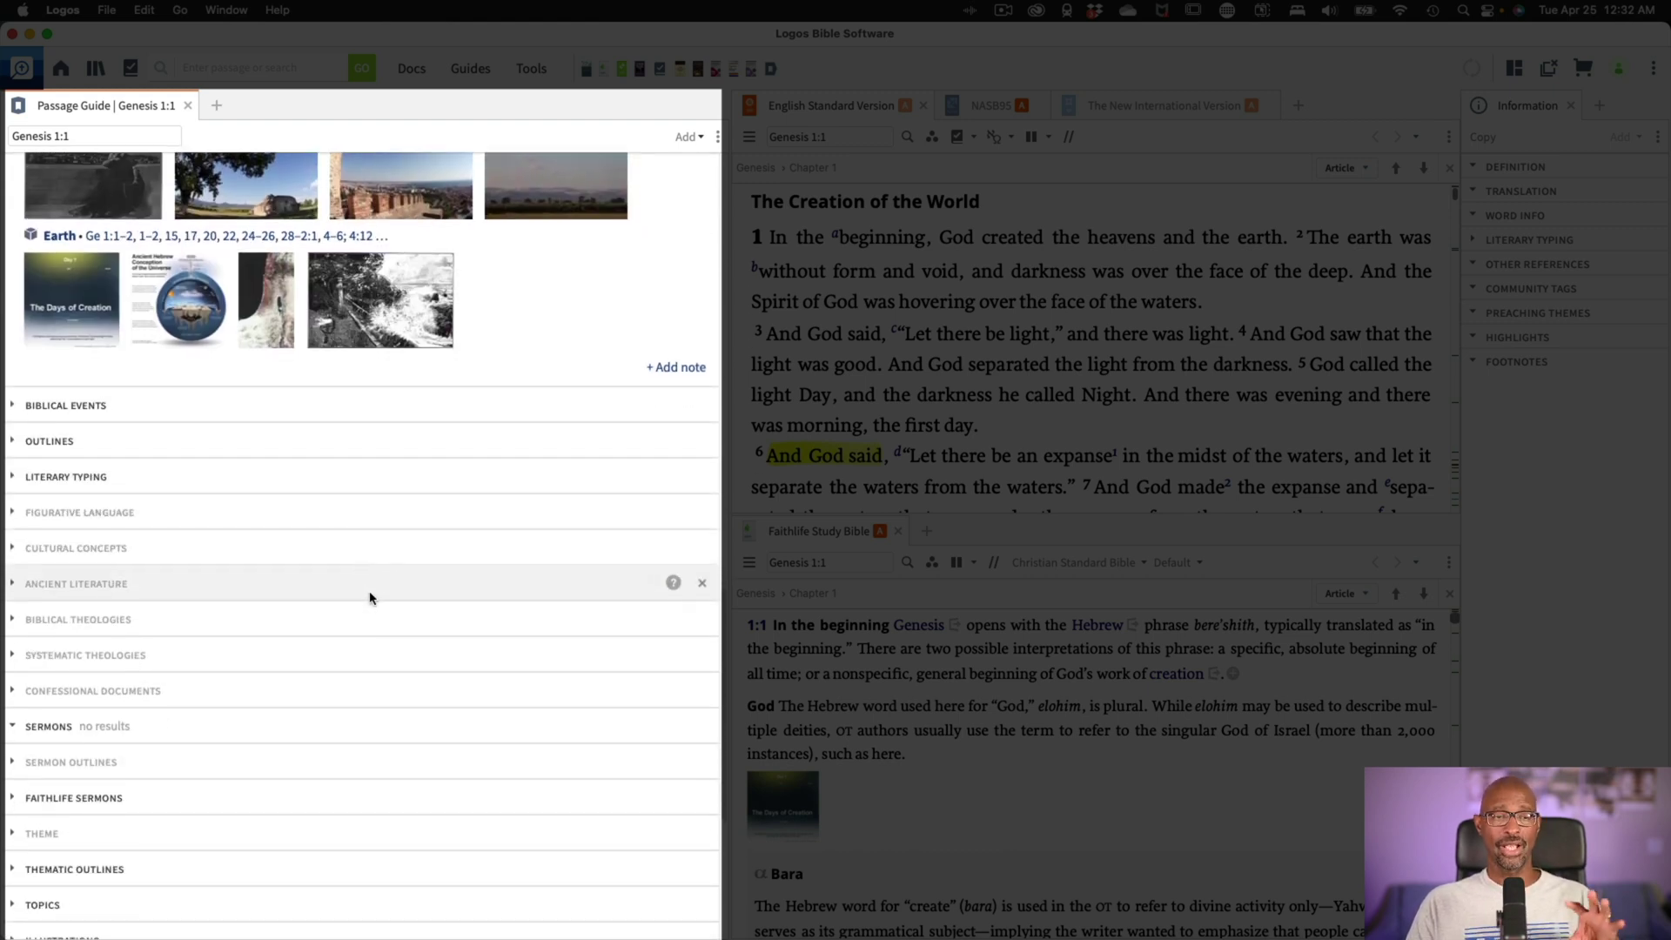
{"action": "scroll", "coordinate": [369, 598], "scroll_direction": "down", "scroll_amount": 1}
{"action": "scroll", "coordinate": [371, 598], "scroll_direction": "down", "scroll_amount": 1}
{"action": "scroll", "coordinate": [373, 600], "scroll_direction": "down", "scroll_amount": 1}
{"action": "scroll", "coordinate": [371, 599], "scroll_direction": "down", "scroll_amount": 1}
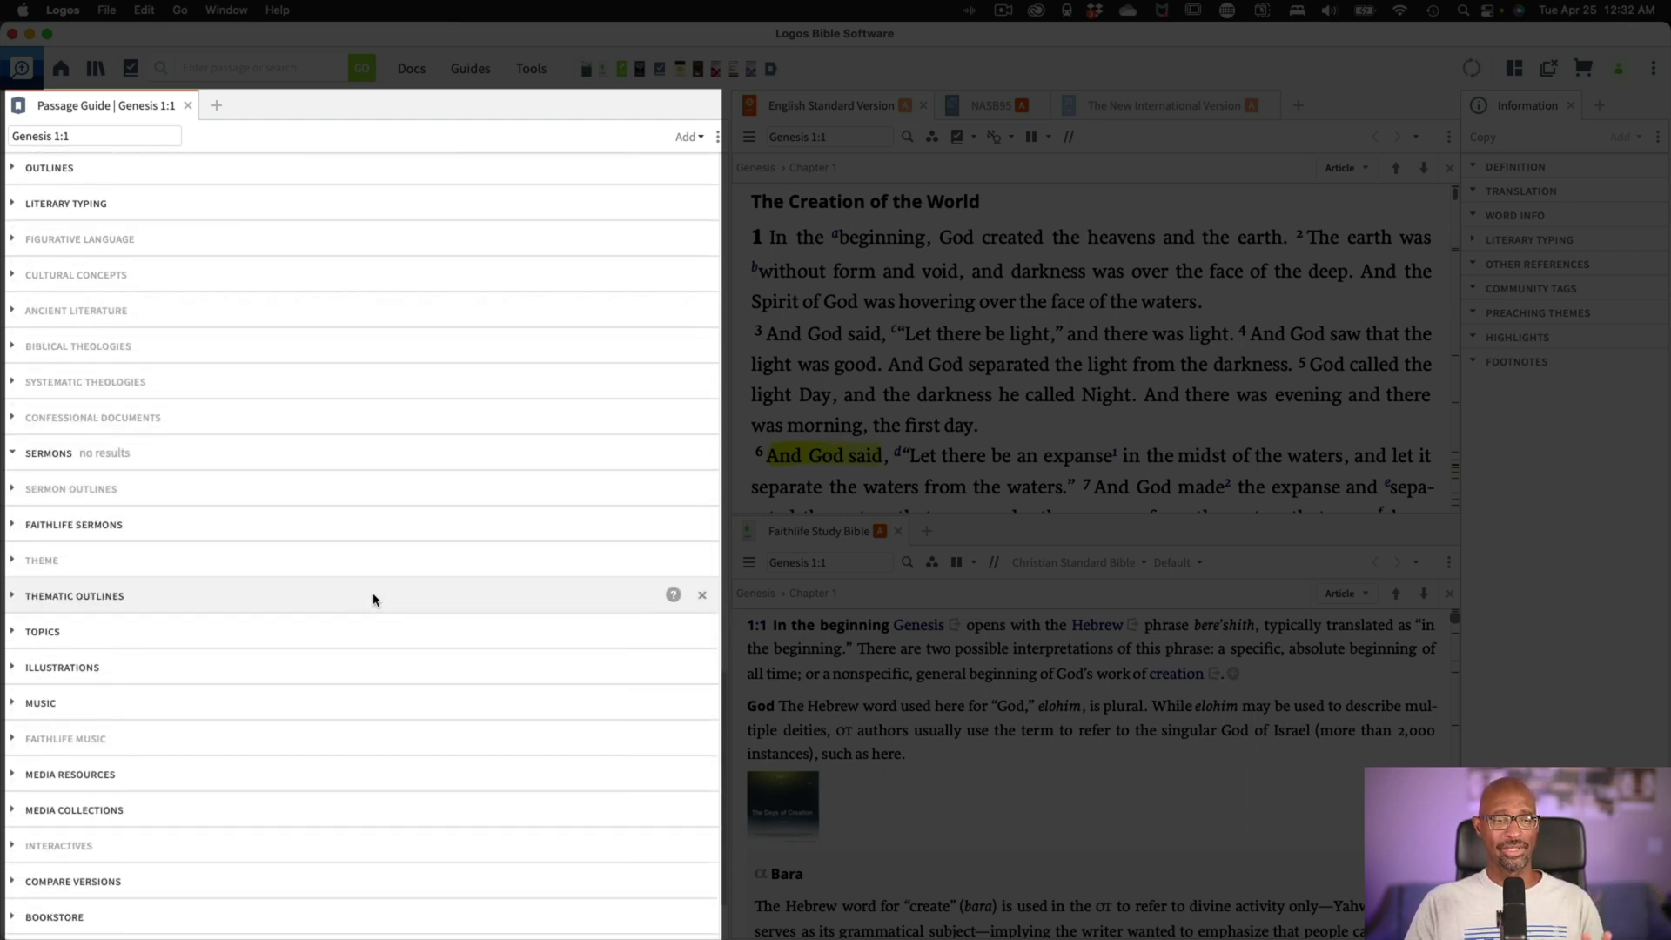
{"action": "scroll", "coordinate": [371, 598], "scroll_direction": "up", "scroll_amount": 3}
{"action": "scroll", "coordinate": [372, 598], "scroll_direction": "up", "scroll_amount": 1}
{"action": "scroll", "coordinate": [373, 599], "scroll_direction": "up", "scroll_amount": 1}
{"action": "scroll", "coordinate": [373, 598], "scroll_direction": "up", "scroll_amount": 3}
{"action": "scroll", "coordinate": [372, 598], "scroll_direction": "up", "scroll_amount": 3}
{"action": "scroll", "coordinate": [372, 598], "scroll_direction": "up", "scroll_amount": 3}
{"action": "scroll", "coordinate": [372, 600], "scroll_direction": "up", "scroll_amount": 3}
{"action": "scroll", "coordinate": [371, 600], "scroll_direction": "up", "scroll_amount": 1}
{"action": "scroll", "coordinate": [371, 596], "scroll_direction": "up", "scroll_amount": 4}
{"action": "scroll", "coordinate": [372, 590], "scroll_direction": "up", "scroll_amount": 1}
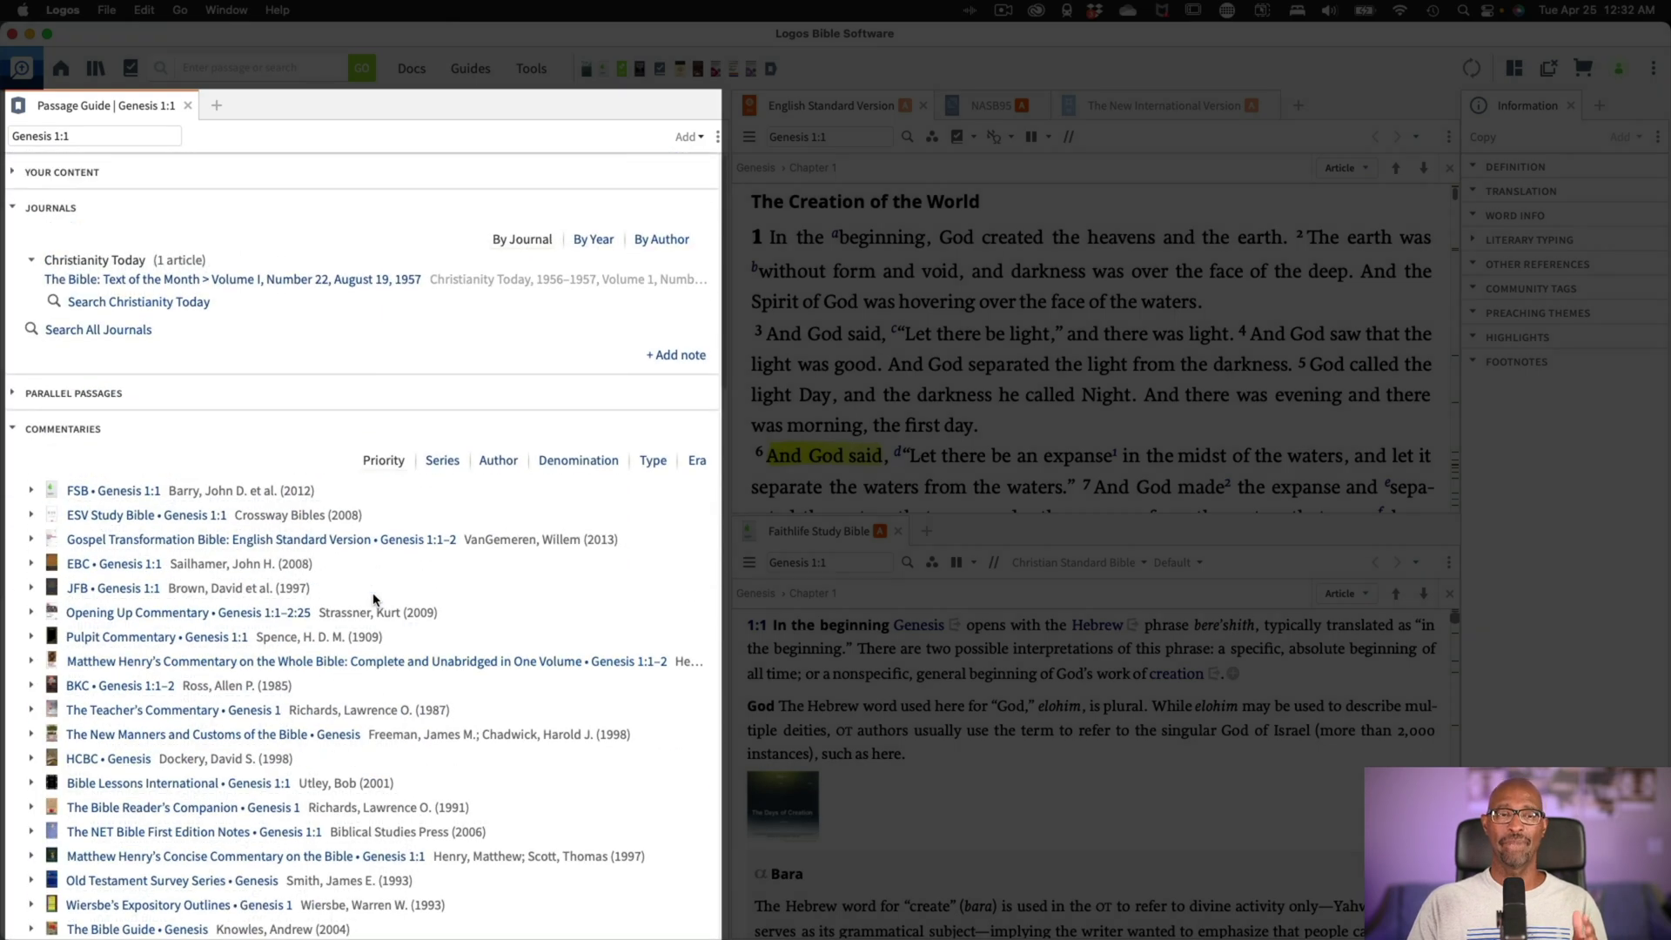
{"action": "scroll", "coordinate": [352, 534], "scroll_direction": "up", "scroll_amount": 1}
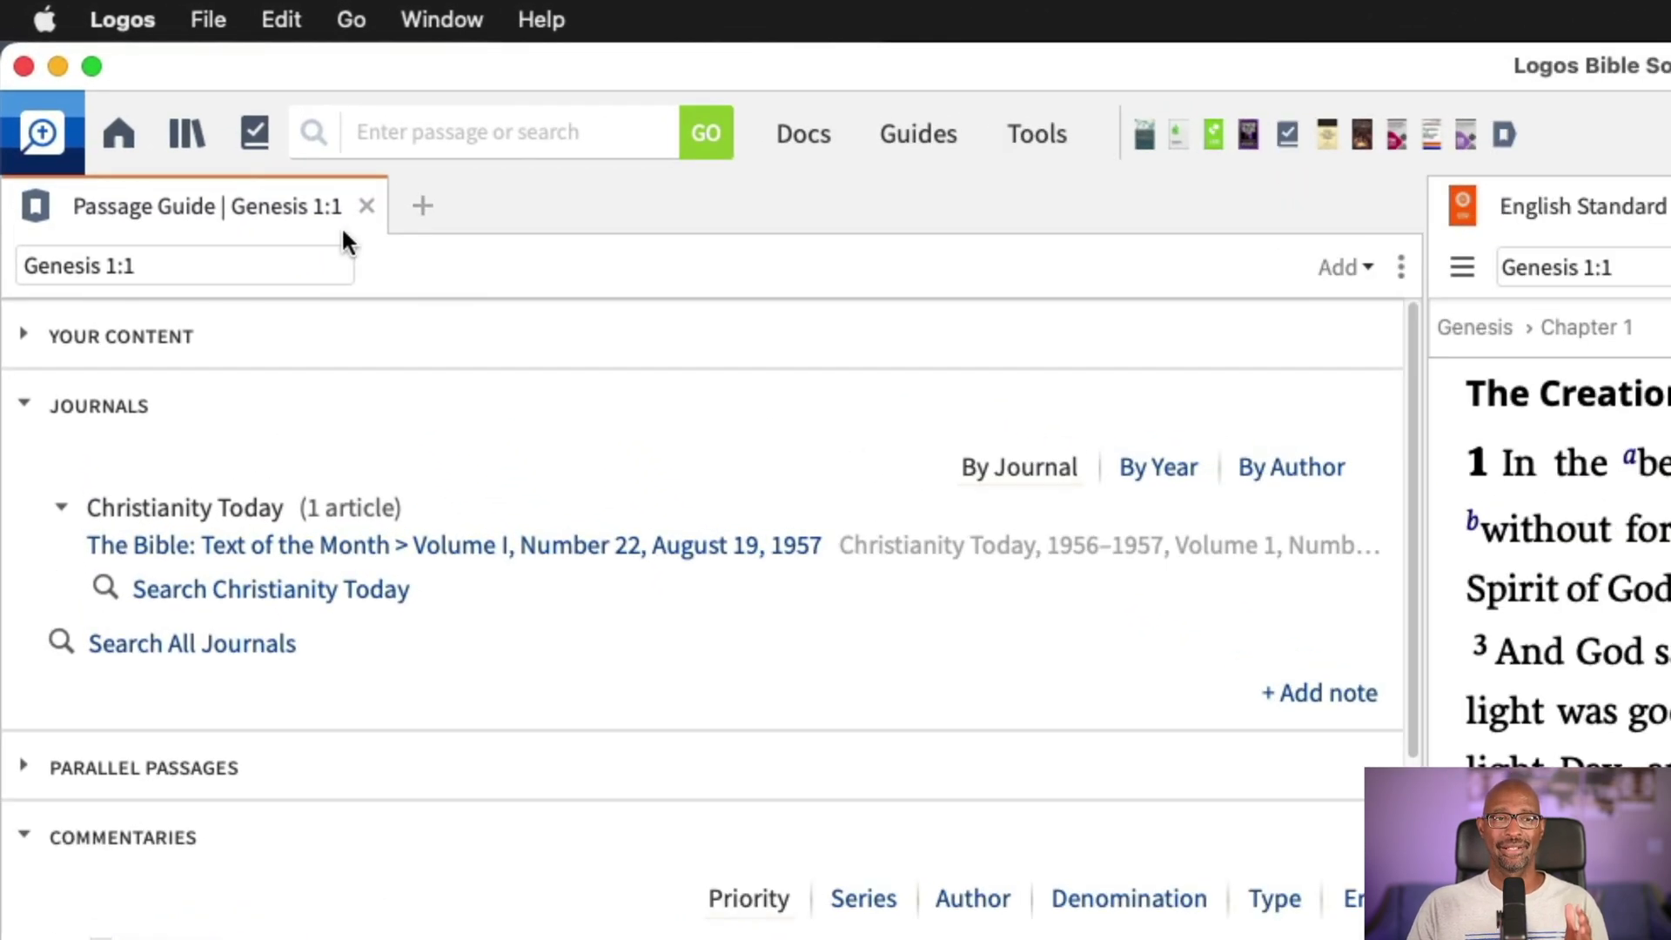
Put the Passage Guide in link set A and open The ESV Study Bible at Genesis 1:1
{"action": "left_click", "coordinate": [1400, 268]}
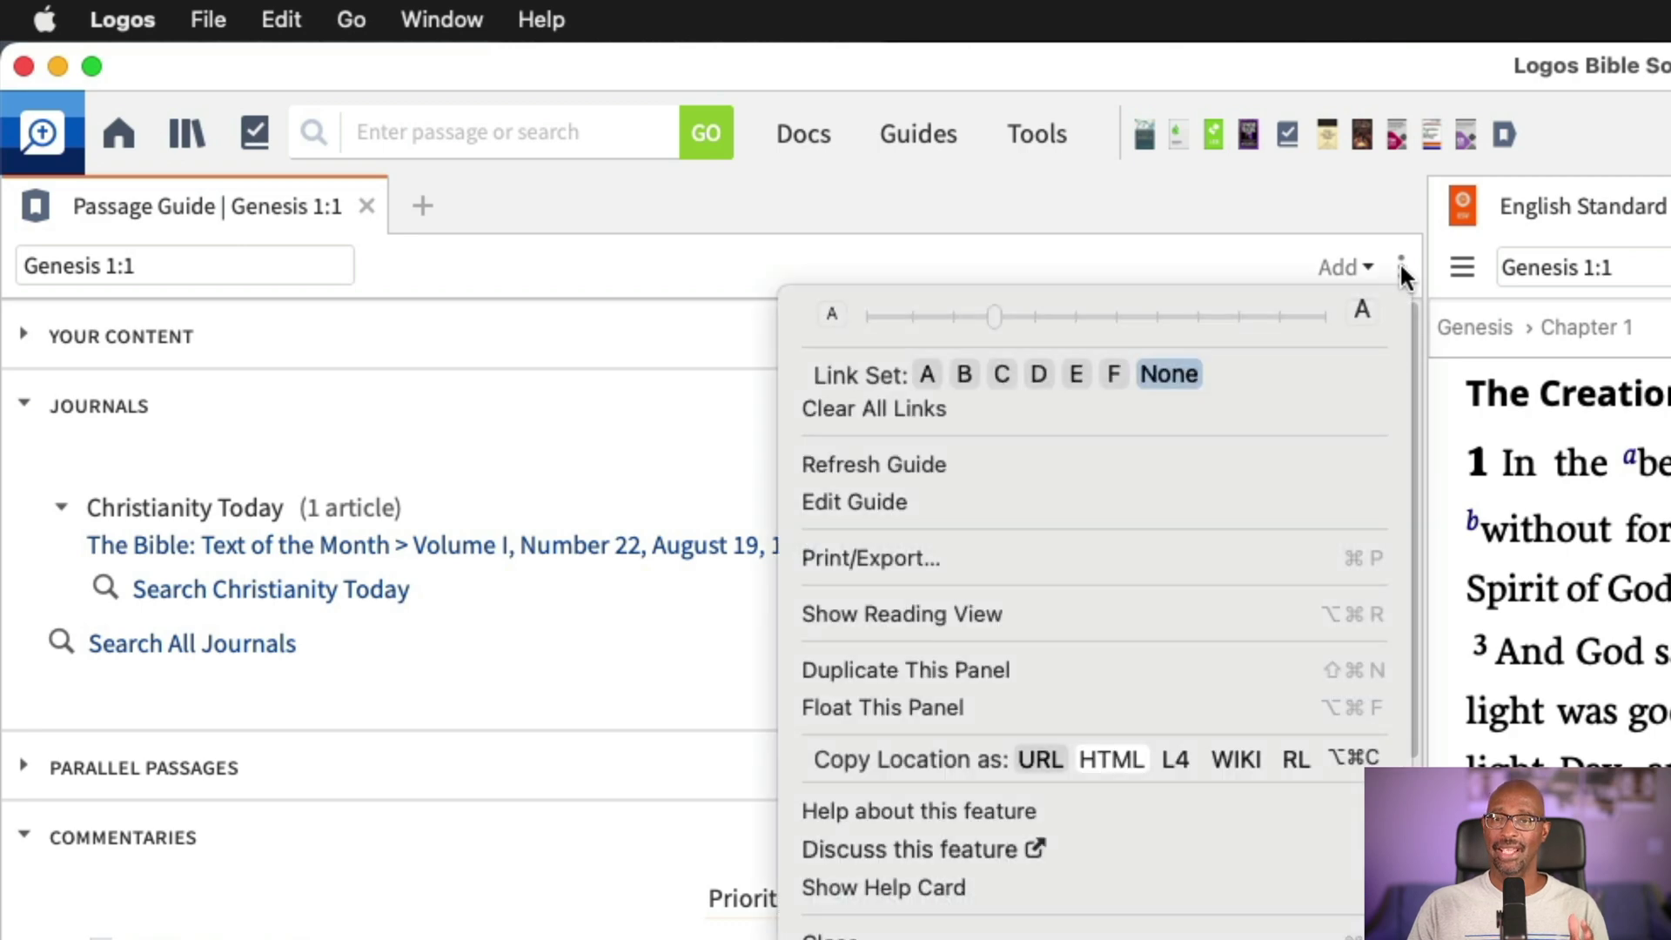
{"action": "left_click", "coordinate": [929, 376]}
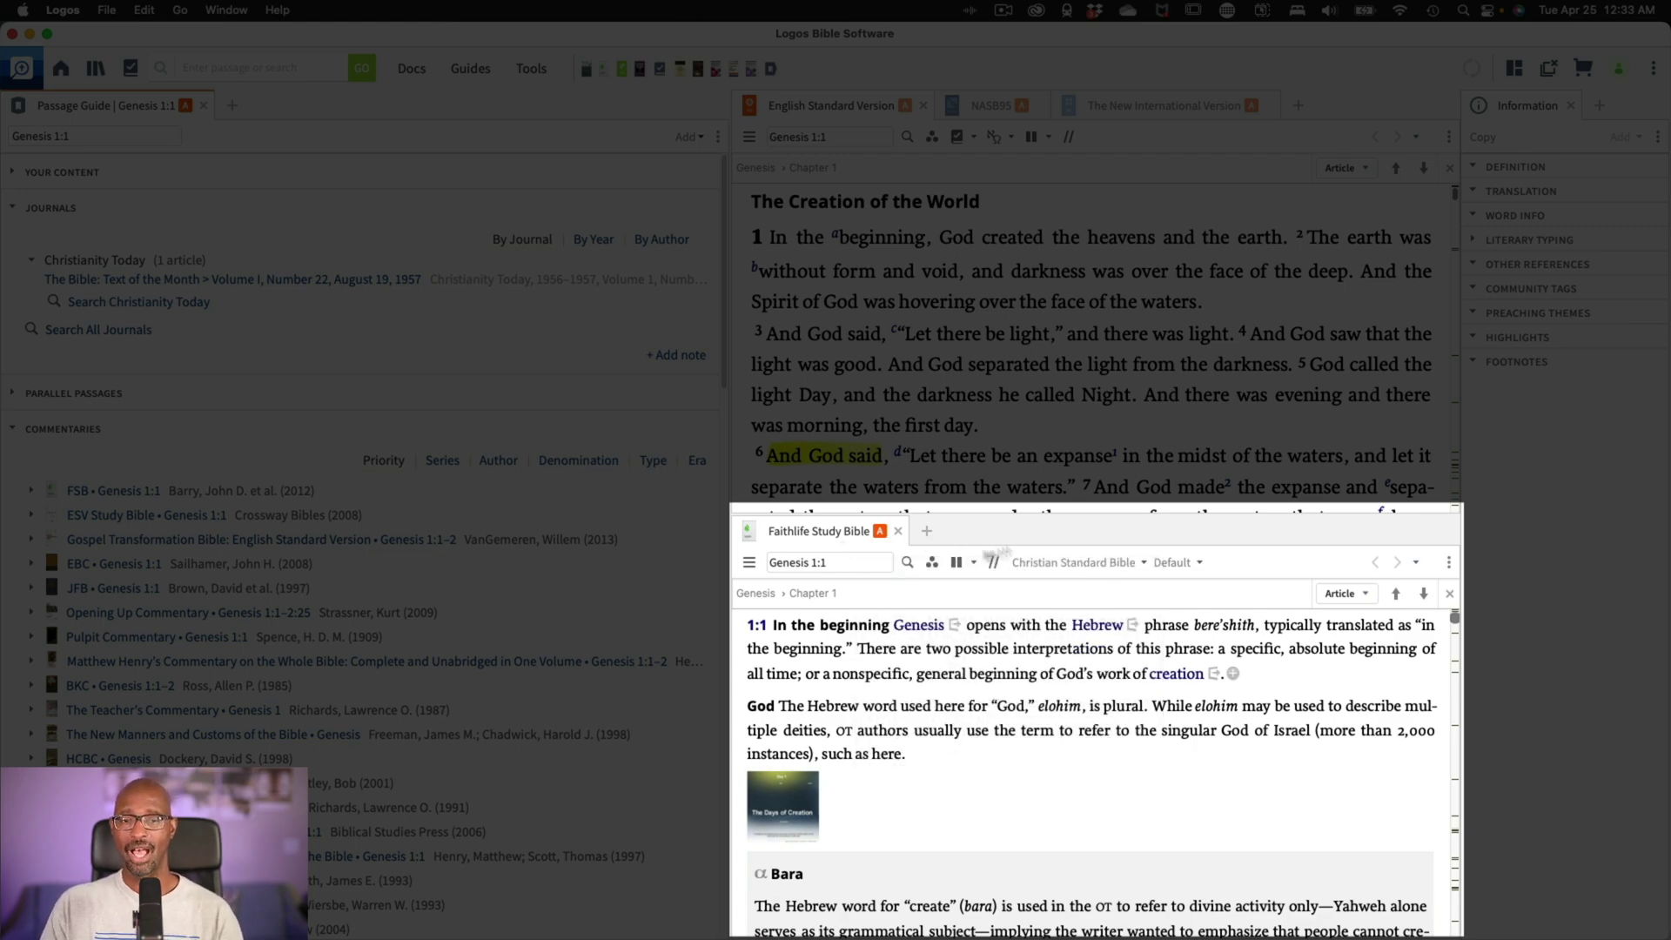
{"action": "left_click", "coordinate": [111, 518]}
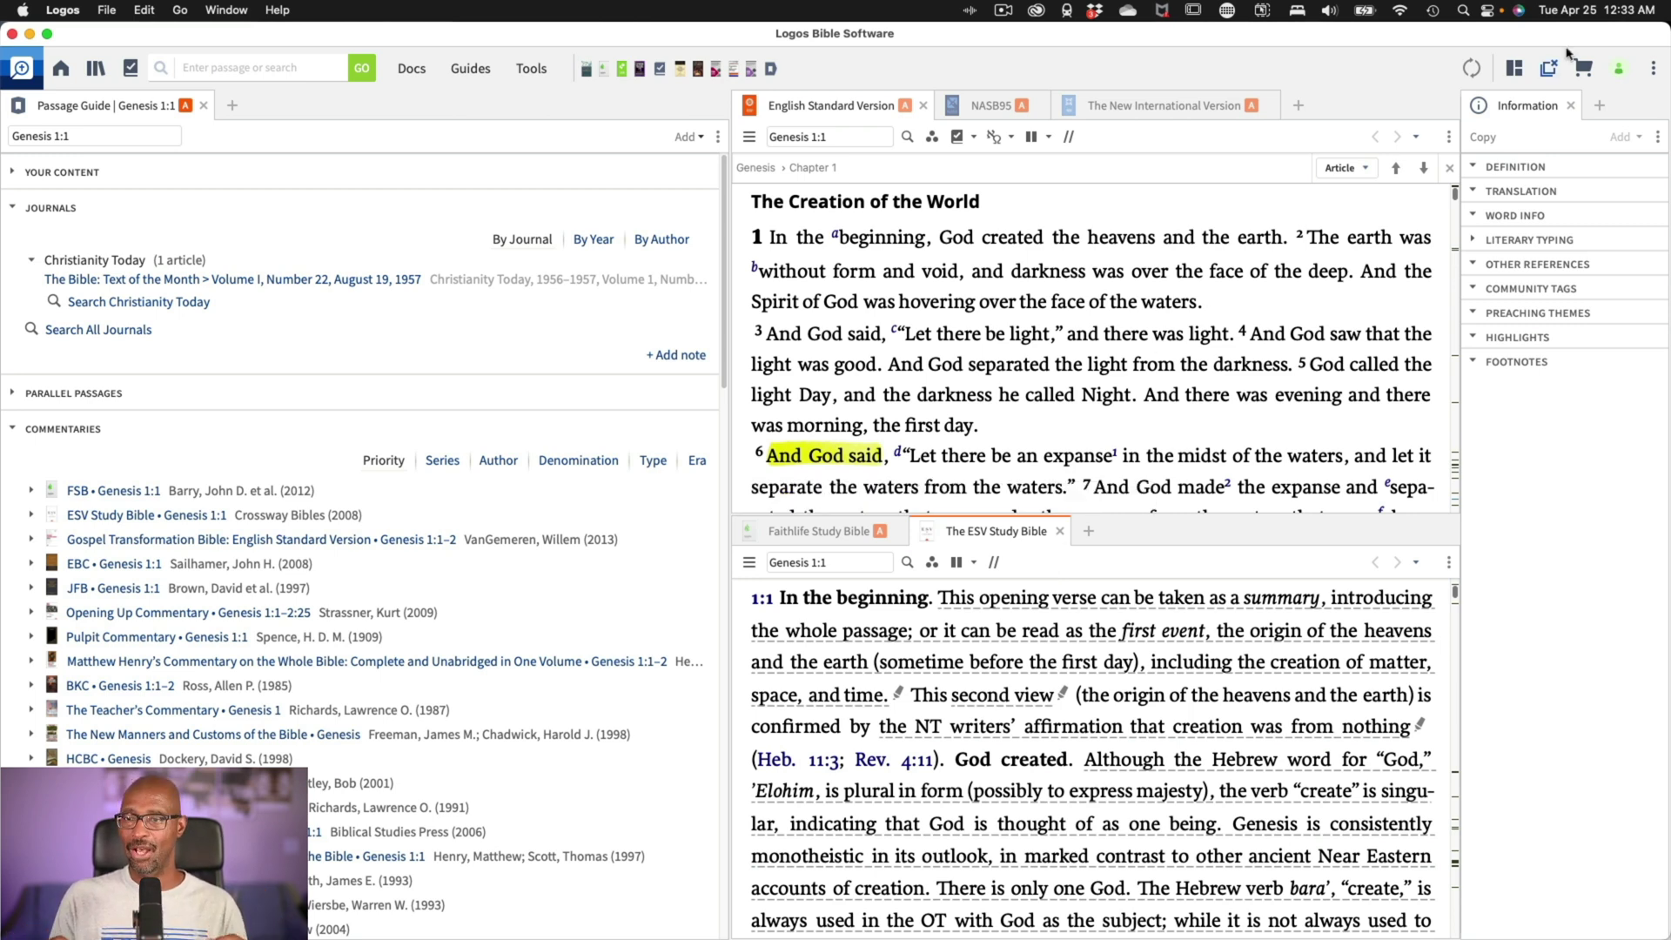
Add a Bible and Commentary layout card to the Home dashboard, placed right after Fitz's Layout
{"action": "left_click", "coordinate": [1551, 74]}
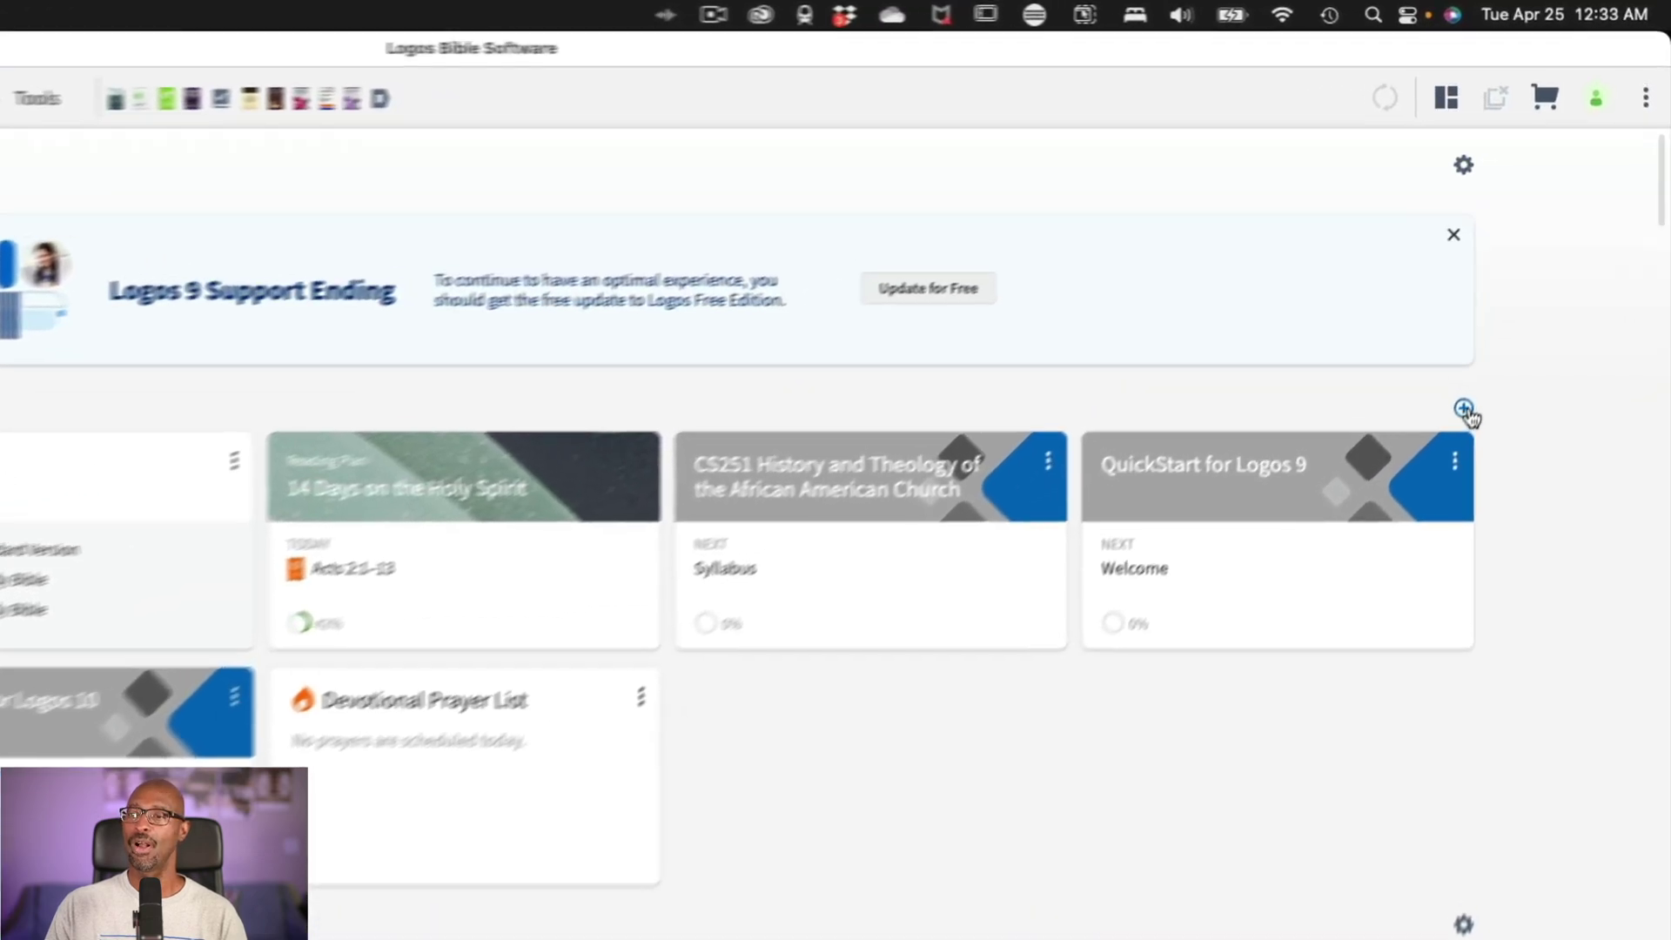
{"action": "left_click", "coordinate": [1525, 283]}
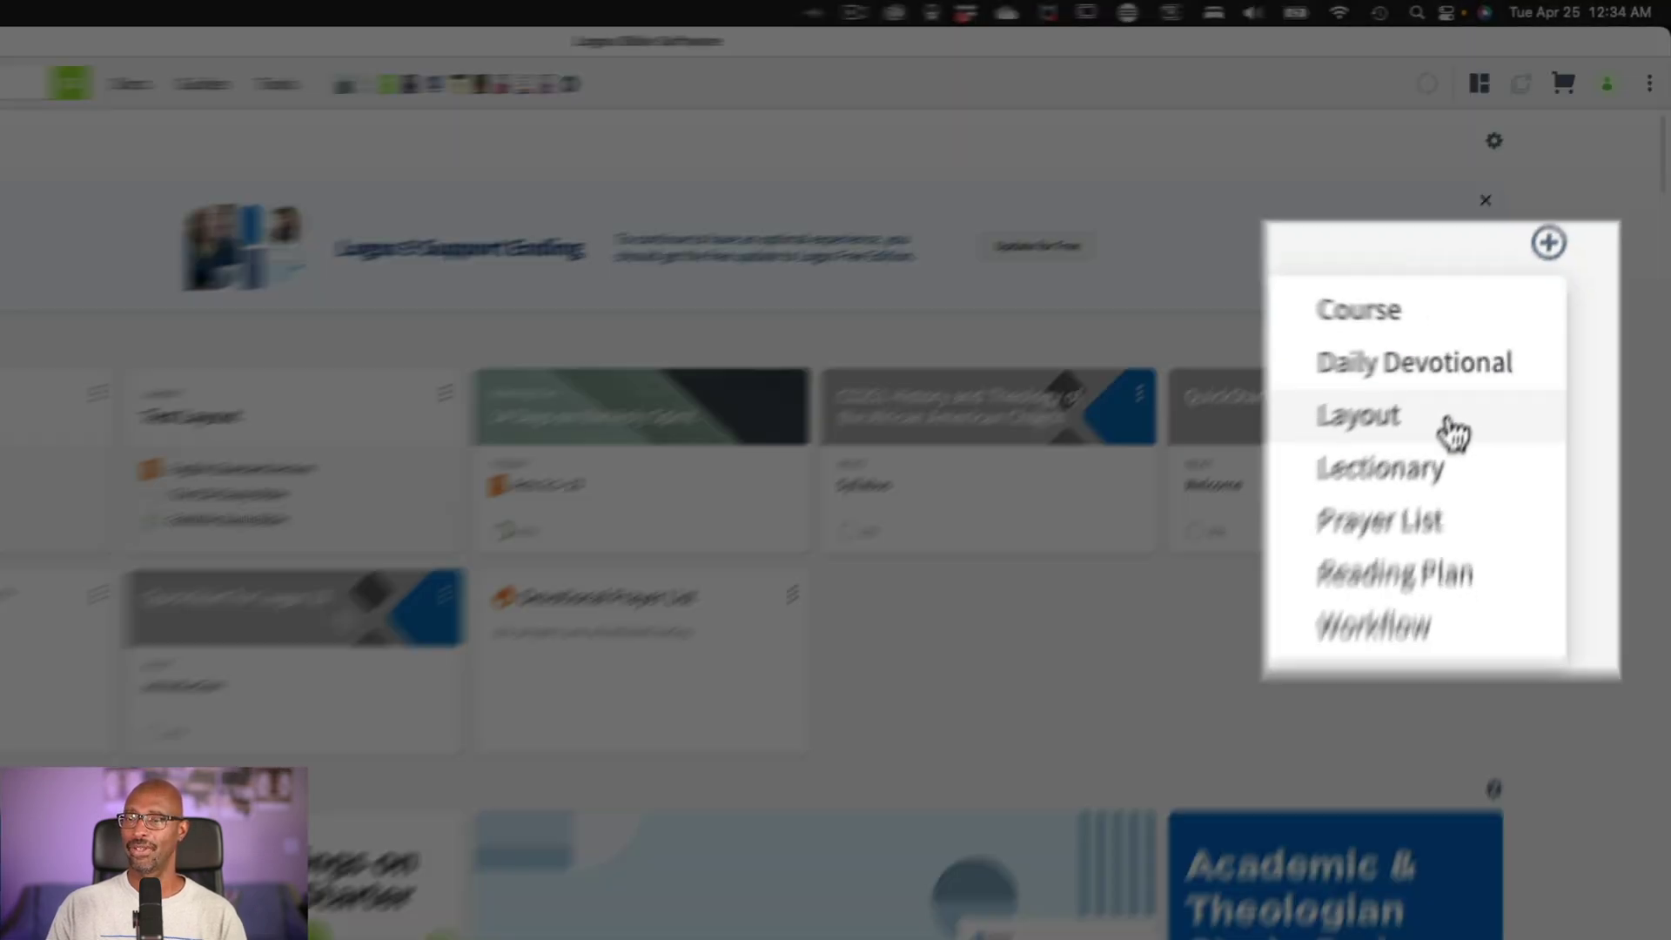
{"action": "left_click", "coordinate": [1488, 357]}
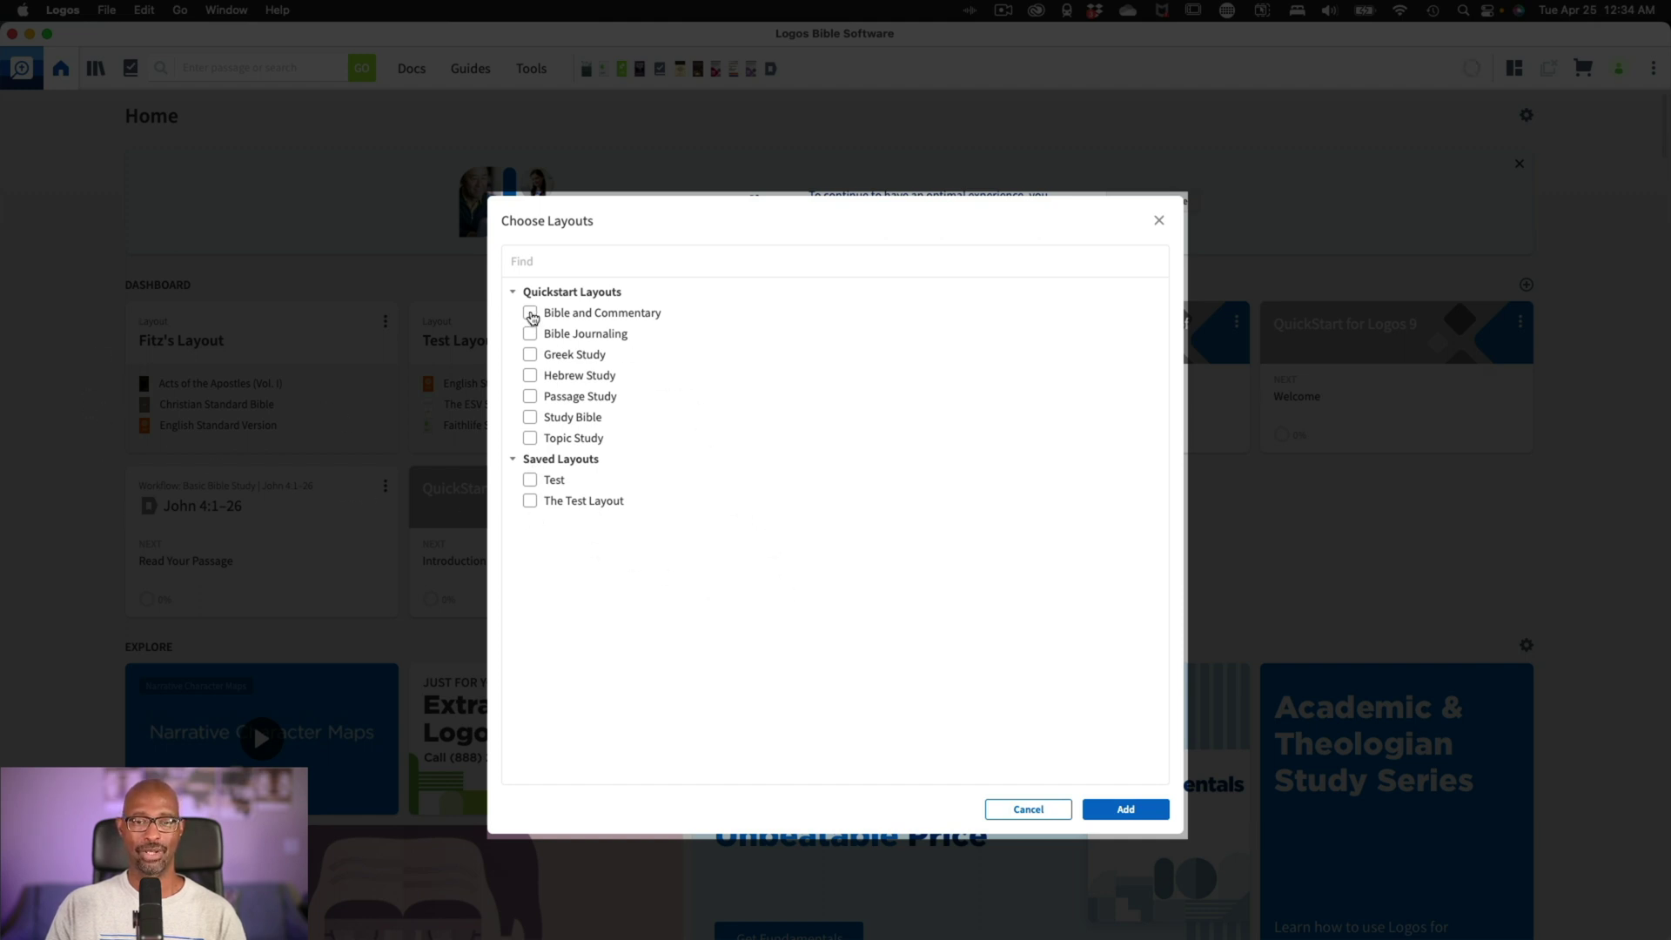
{"action": "left_click", "coordinate": [531, 313]}
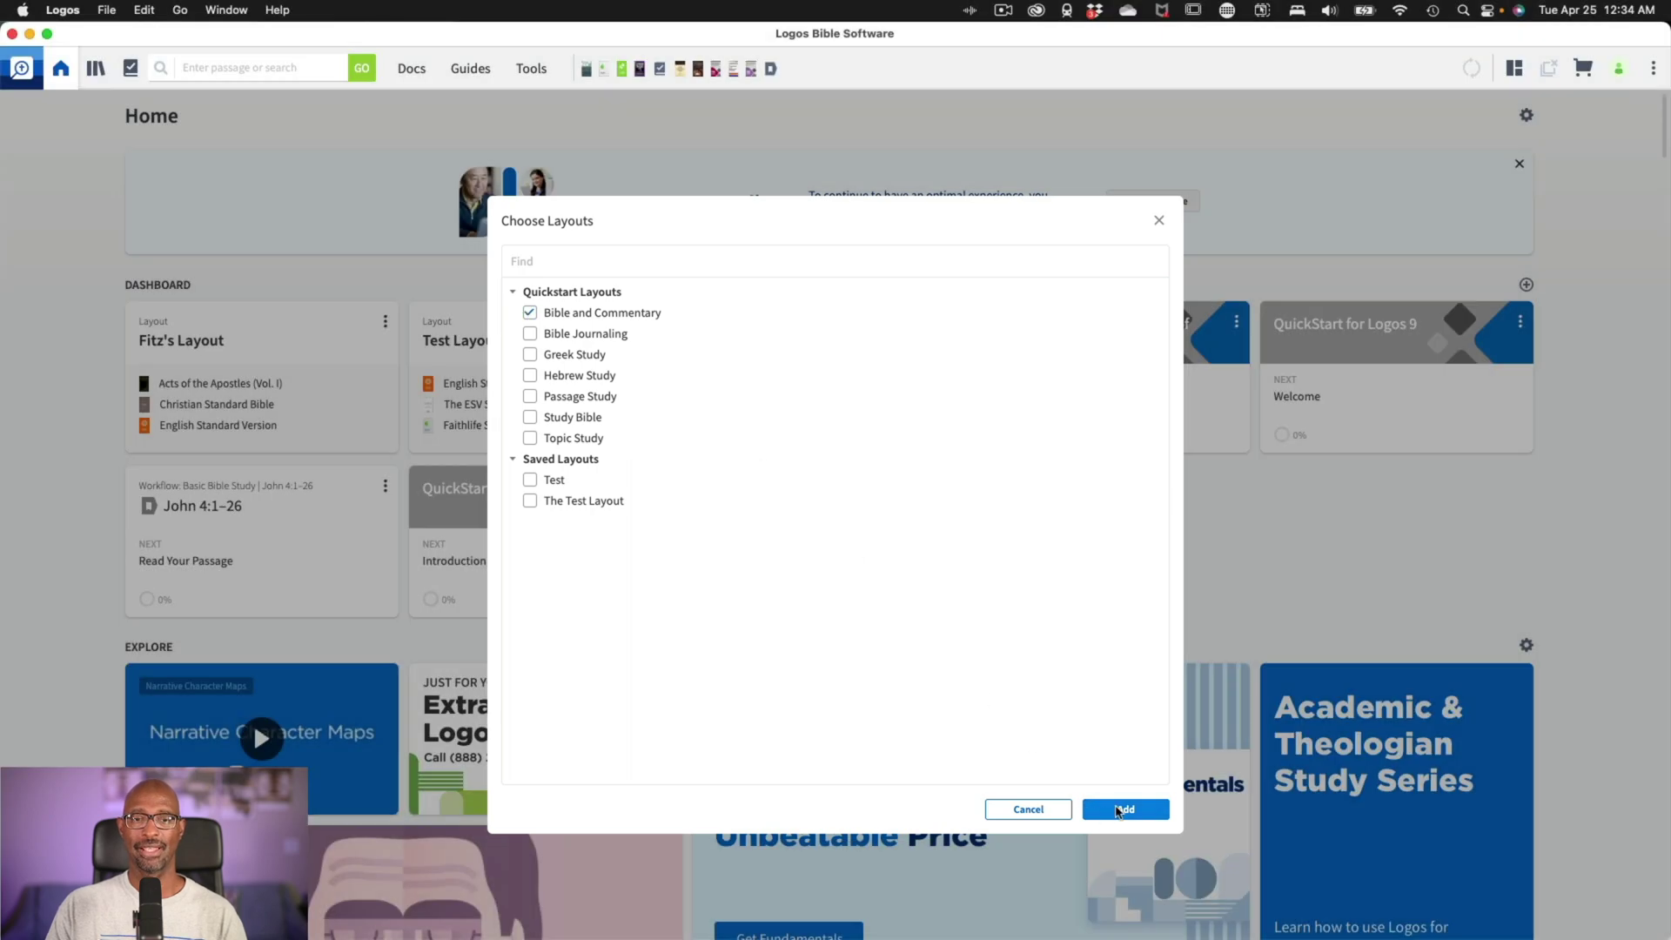
{"action": "left_click", "coordinate": [1123, 809]}
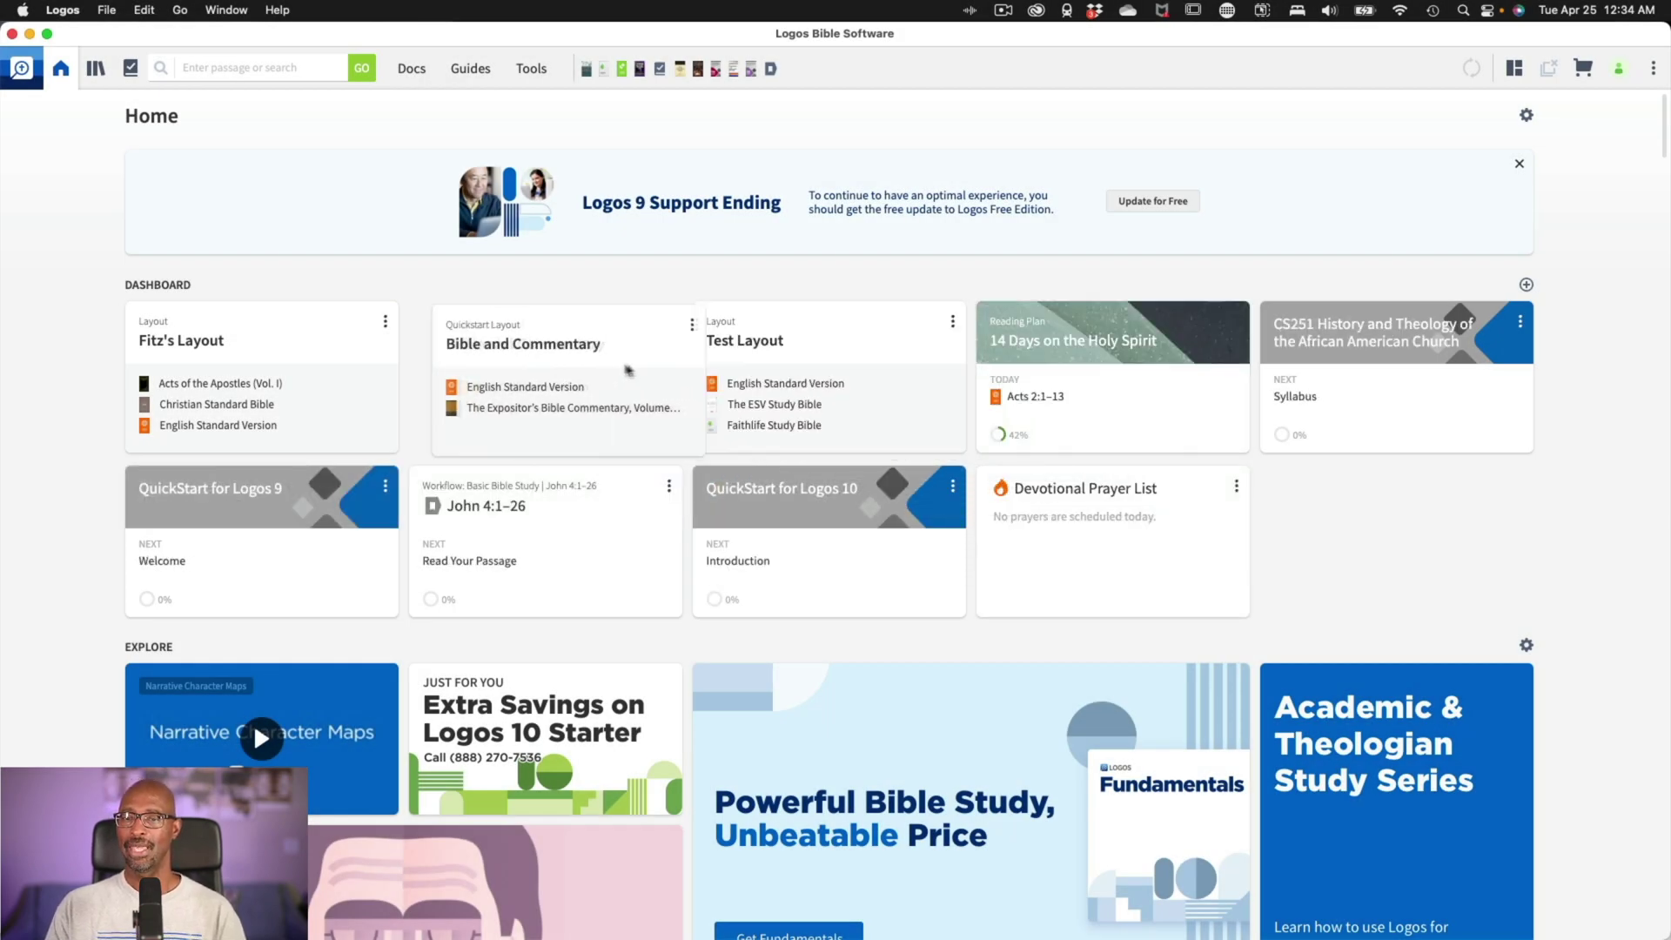
{"action": "left_click_drag", "start_coordinate": [1147, 475], "coordinate": [603, 371]}
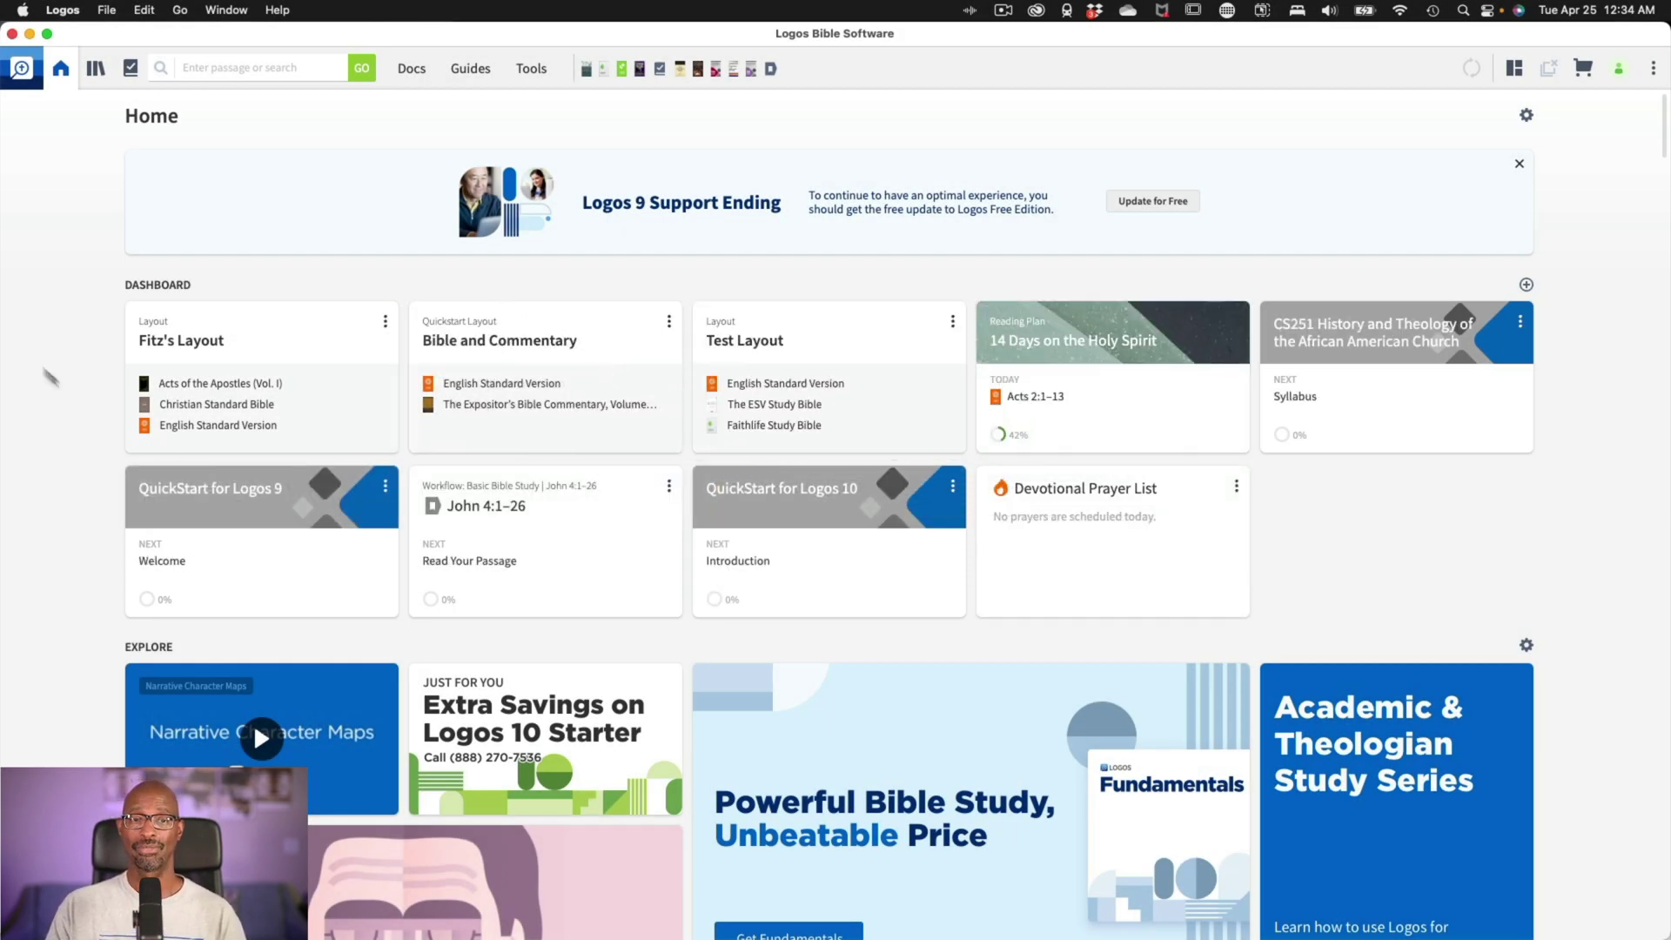
Open Fitz's Layout from the dashboard and show its EG | Ephesians 1:1–2 tab
{"action": "left_click", "coordinate": [191, 347]}
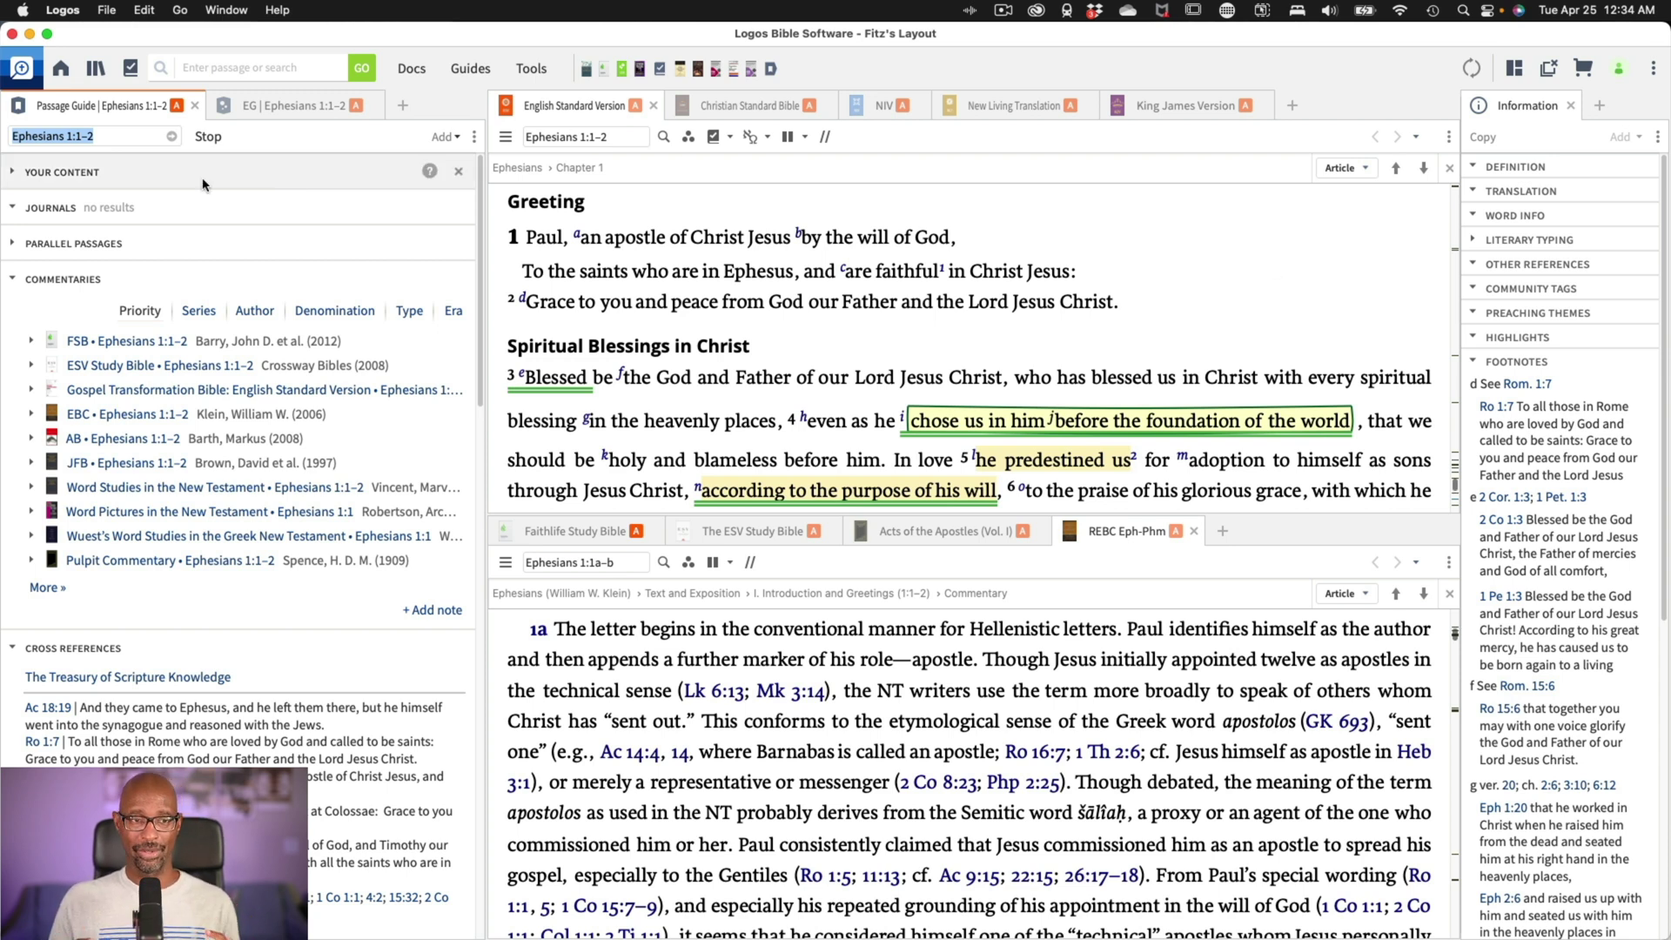
{"action": "left_click", "coordinate": [290, 110]}
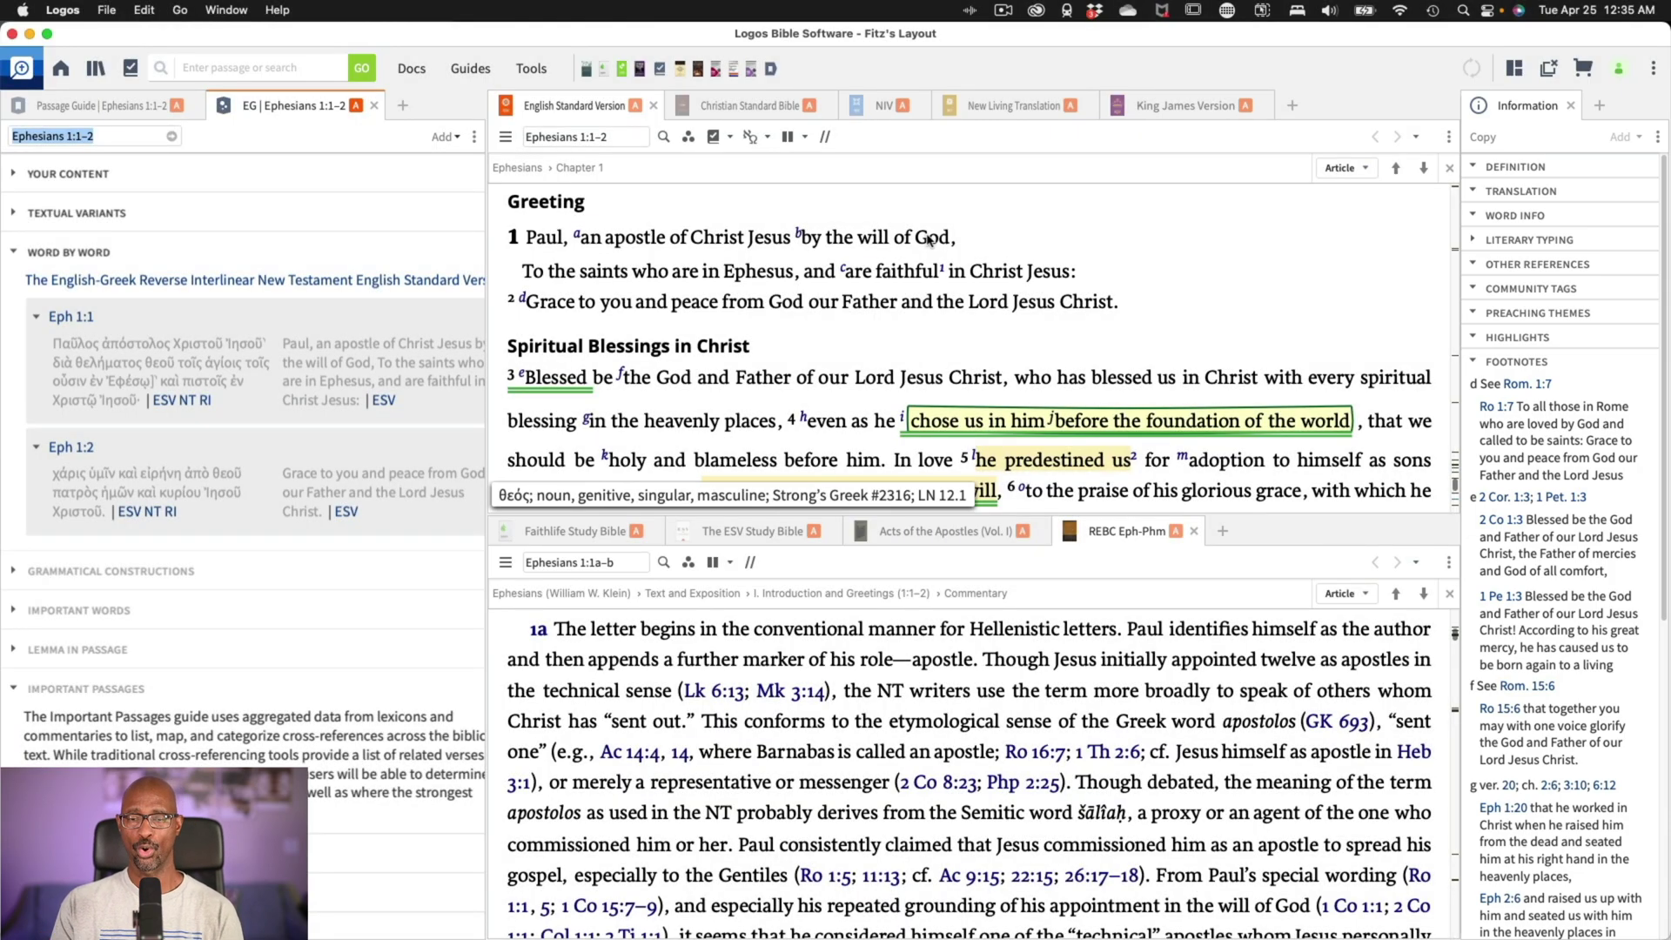
{"action": "mouse_move", "coordinate": [929, 239]}
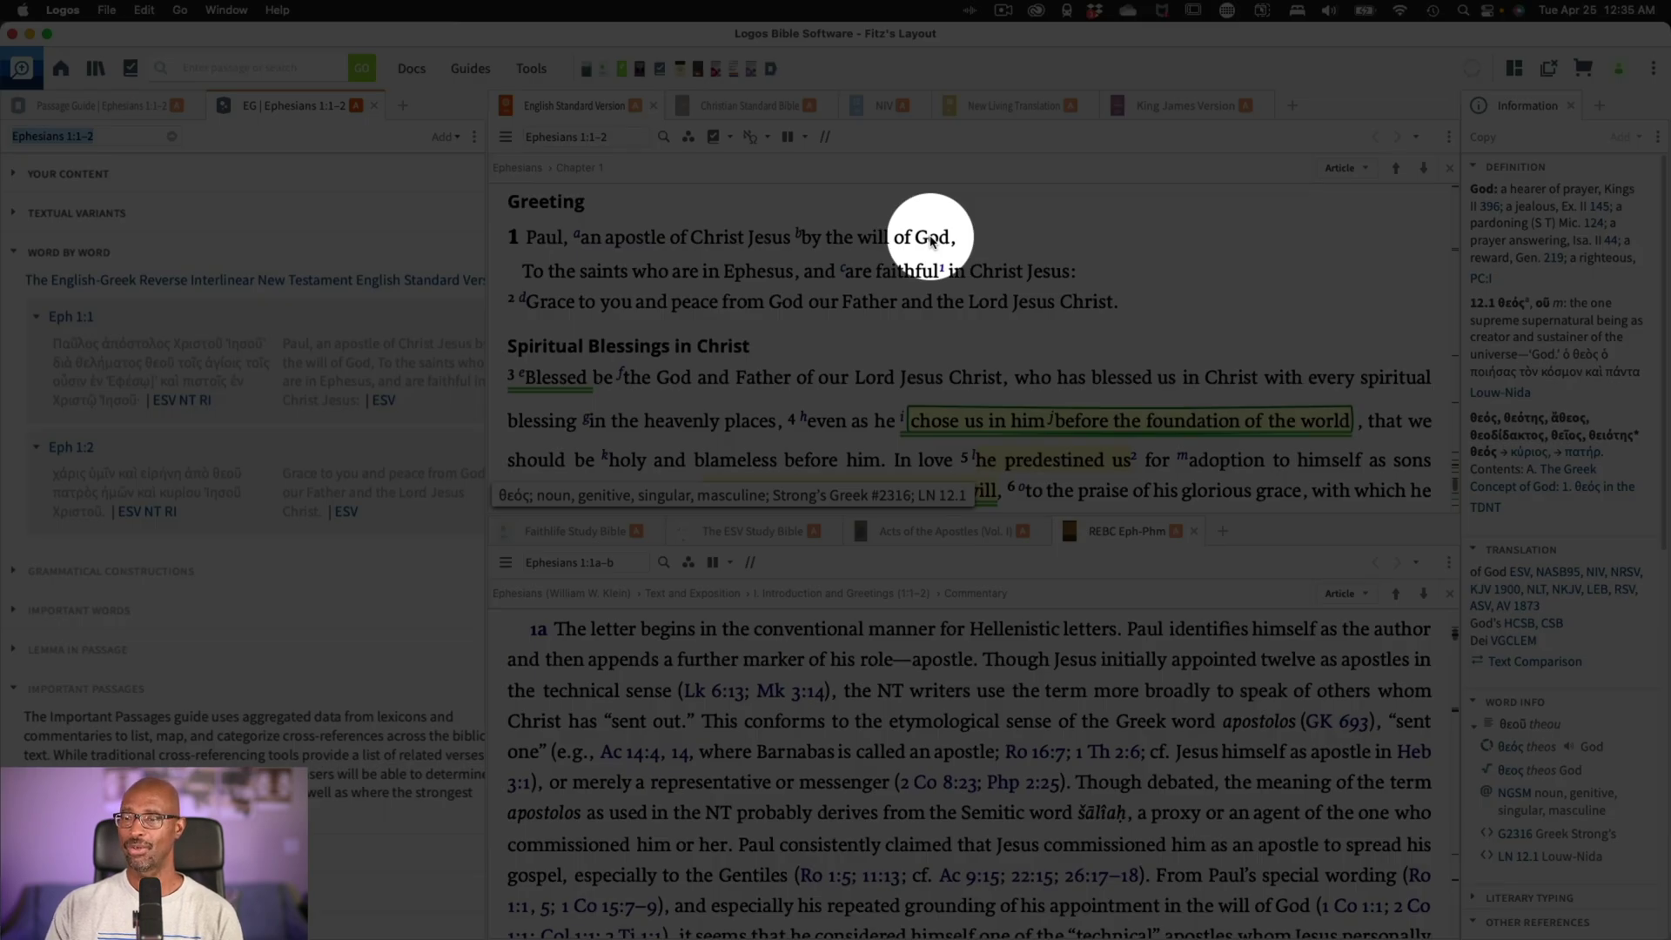
Look up 'God' in the ESV text of Ephesians 1:1 and review its word information
{"action": "left_click", "coordinate": [931, 240]}
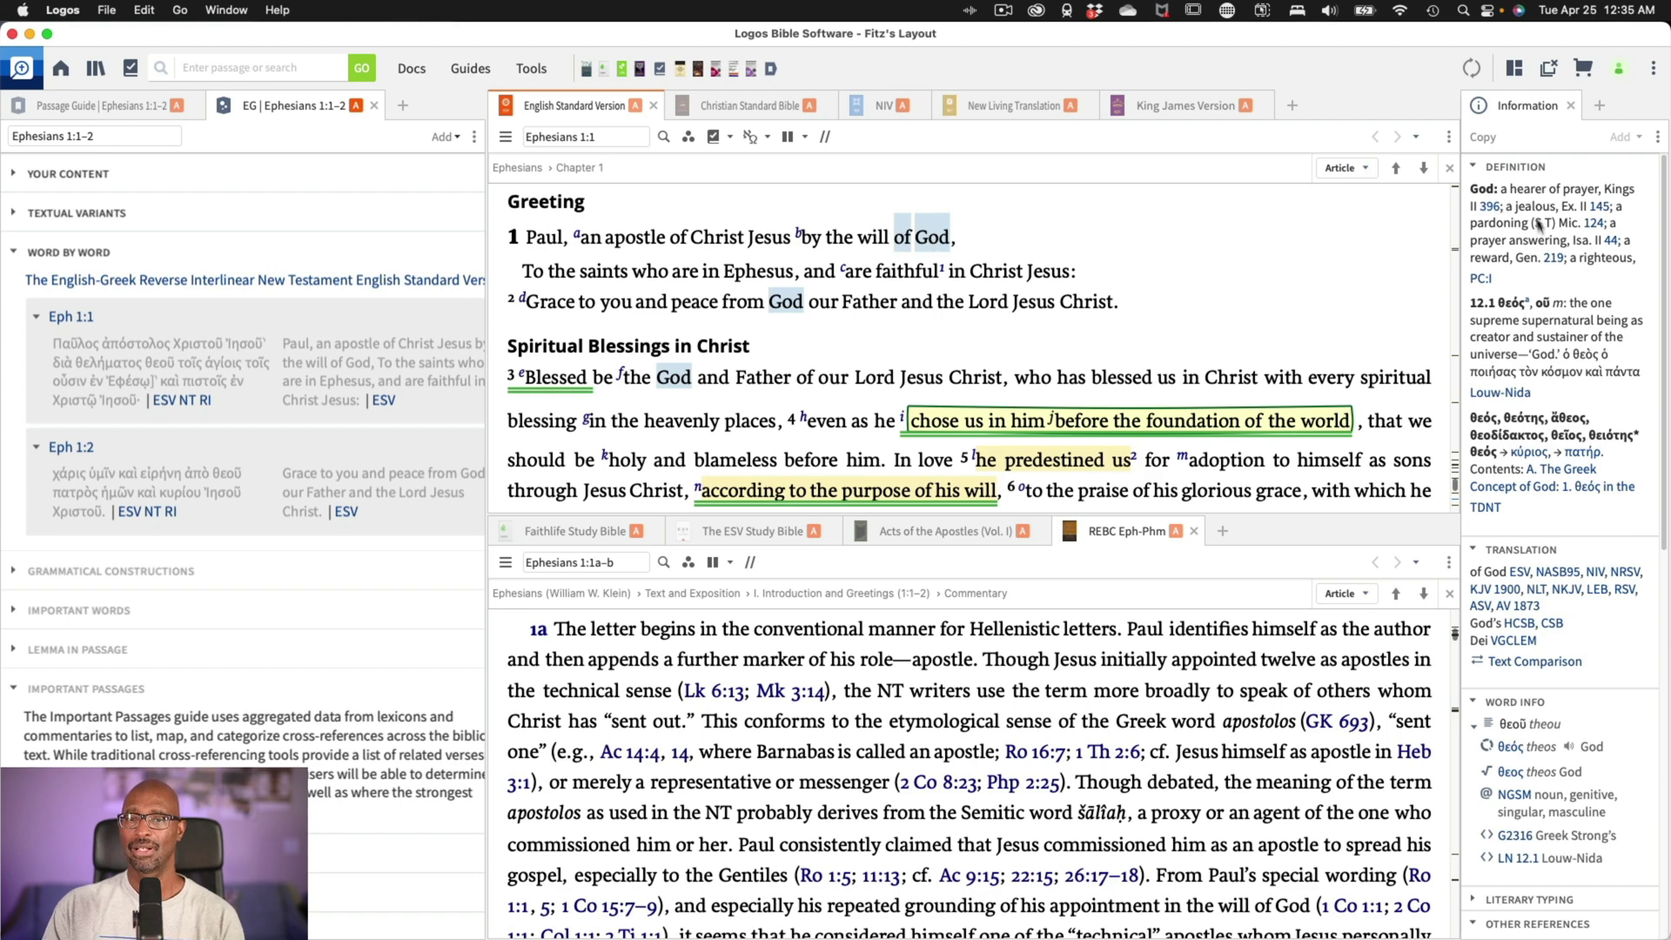
{"action": "scroll", "coordinate": [1574, 526], "scroll_direction": "down", "scroll_amount": 1}
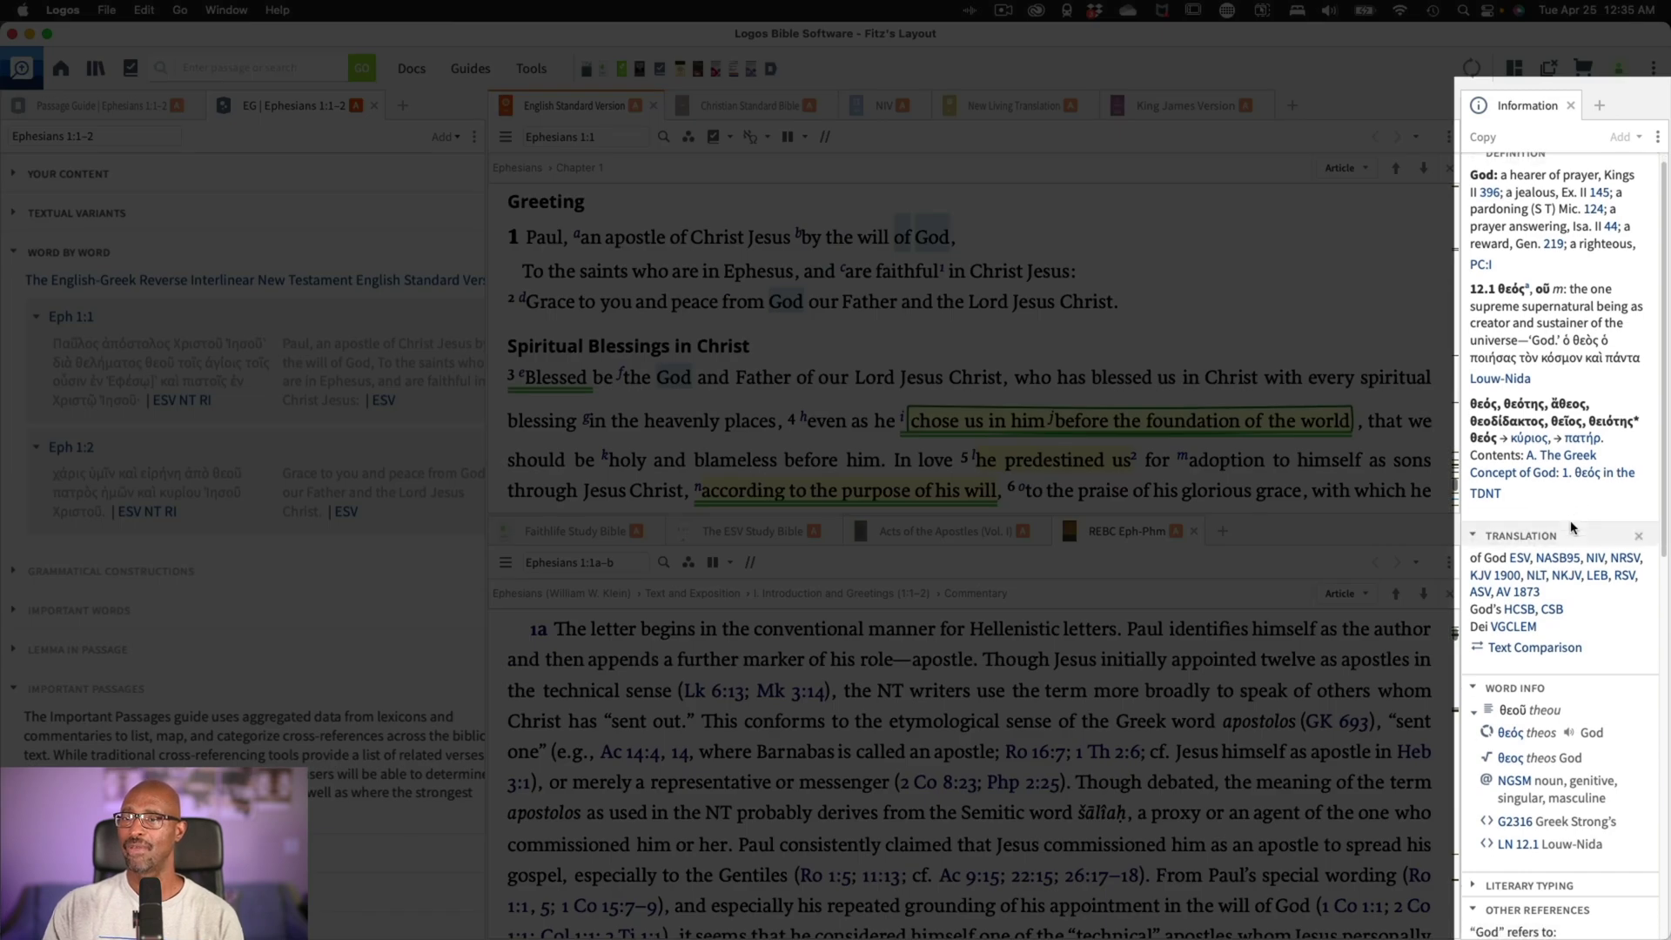
{"action": "scroll", "coordinate": [1574, 525], "scroll_direction": "down", "scroll_amount": 1}
{"action": "scroll", "coordinate": [1573, 526], "scroll_direction": "down", "scroll_amount": 1}
{"action": "scroll", "coordinate": [1577, 523], "scroll_direction": "down", "scroll_amount": 1}
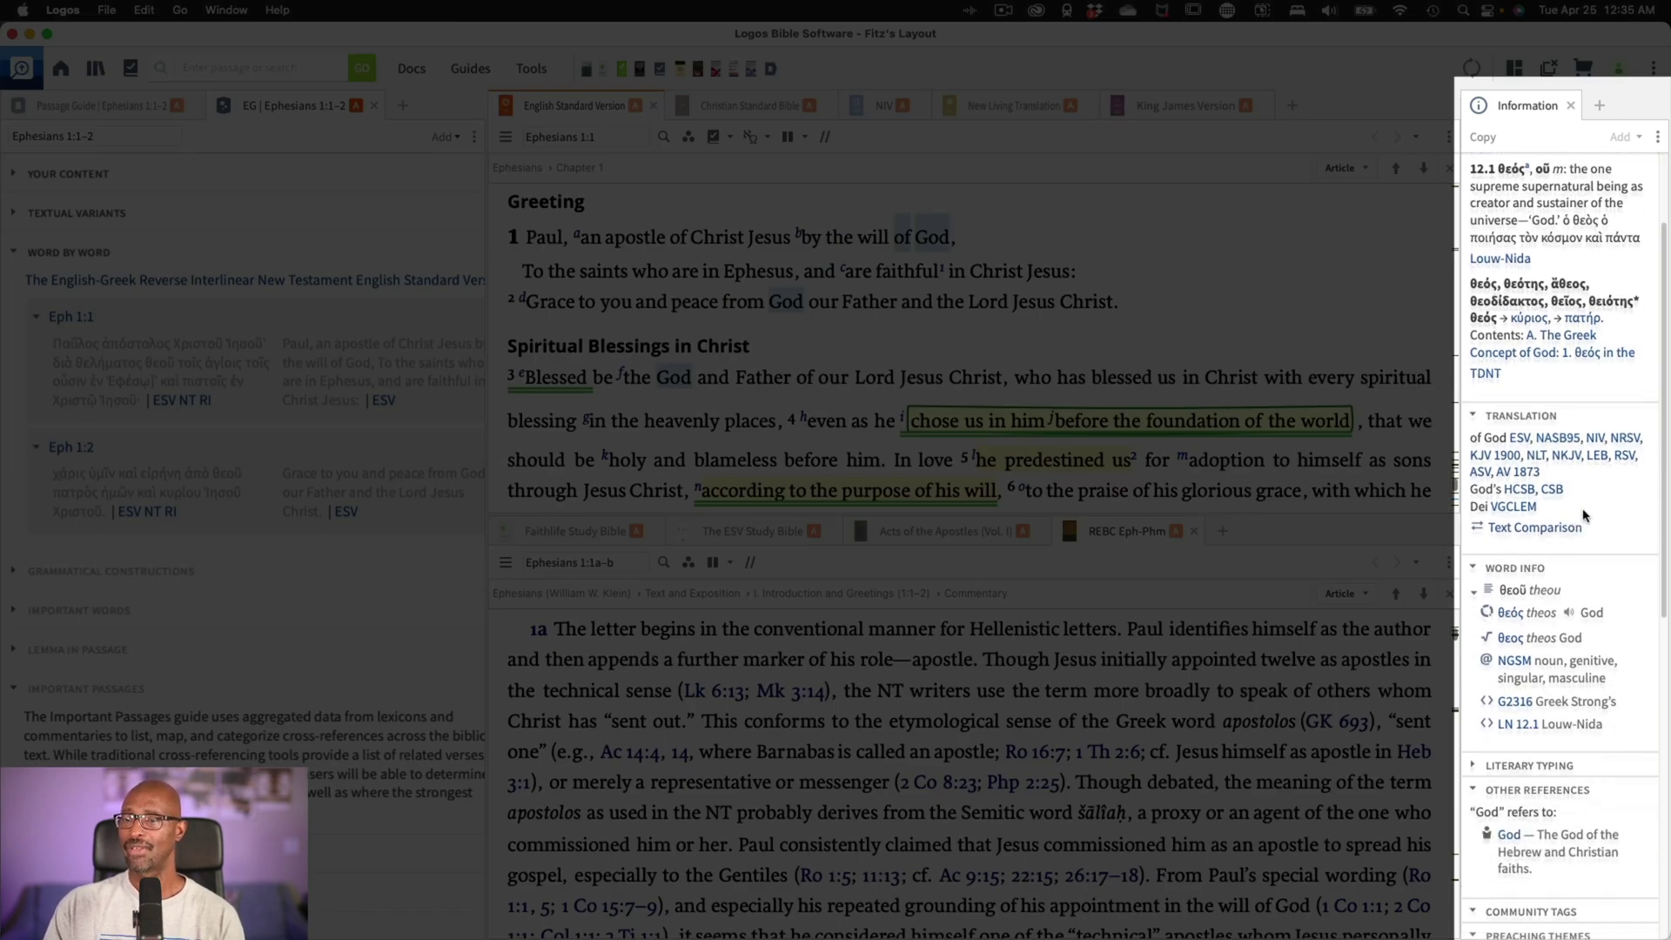
{"action": "scroll", "coordinate": [1584, 516], "scroll_direction": "down", "scroll_amount": 2}
{"action": "scroll", "coordinate": [1589, 513], "scroll_direction": "down", "scroll_amount": 2}
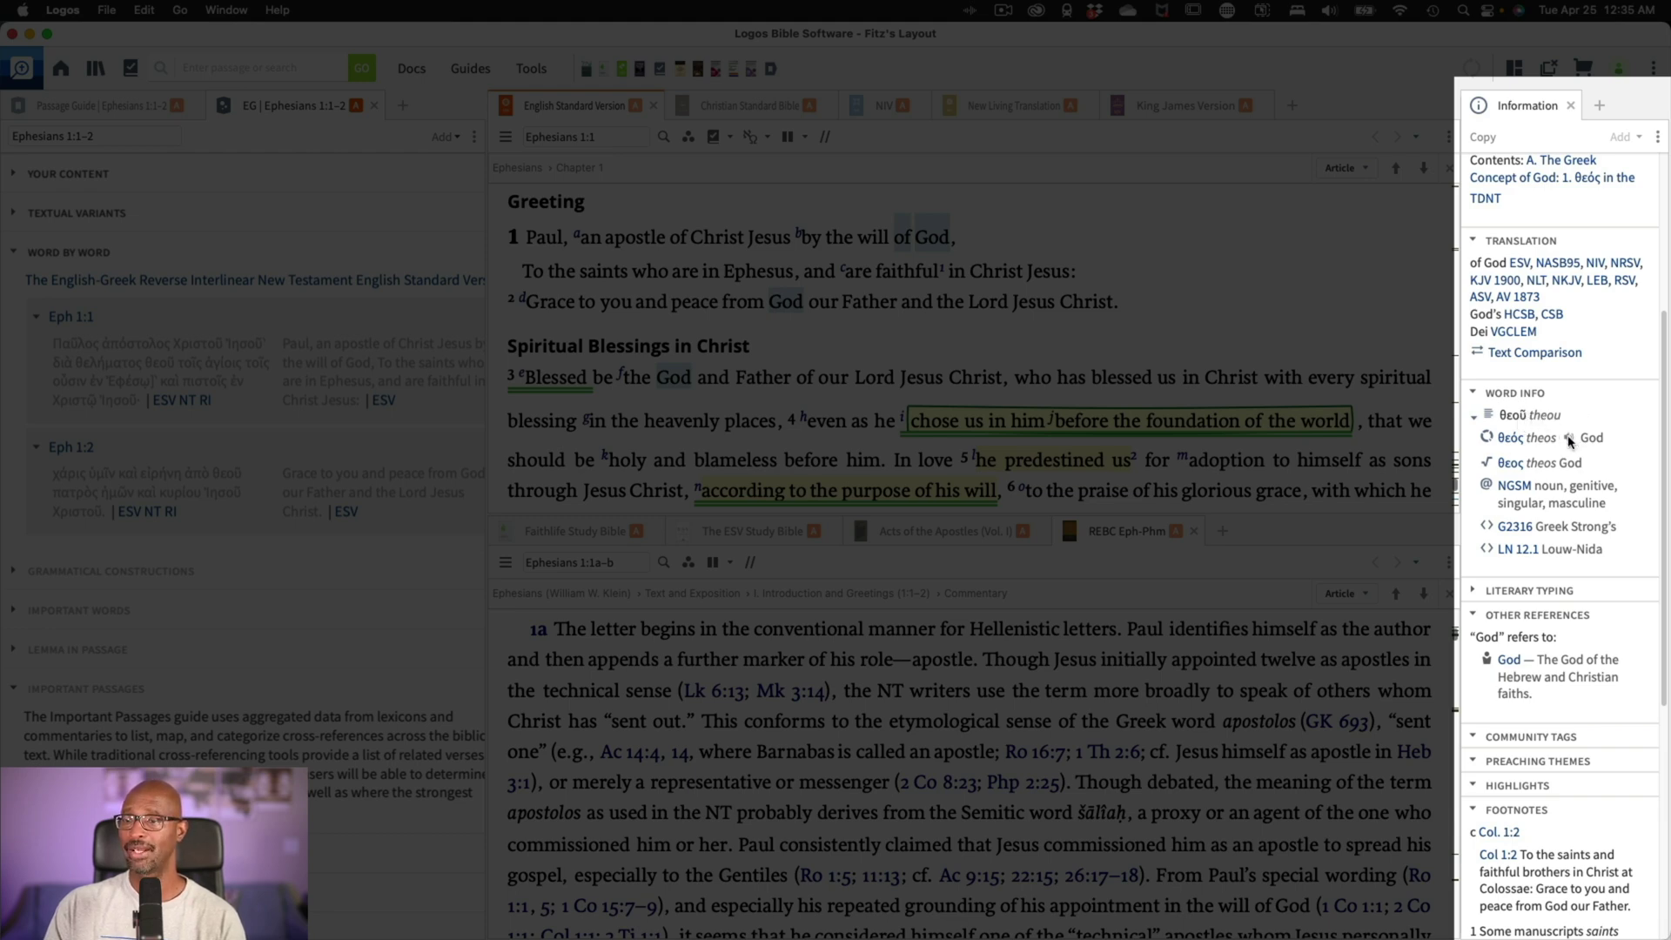
{"action": "left_click", "coordinate": [1570, 442]}
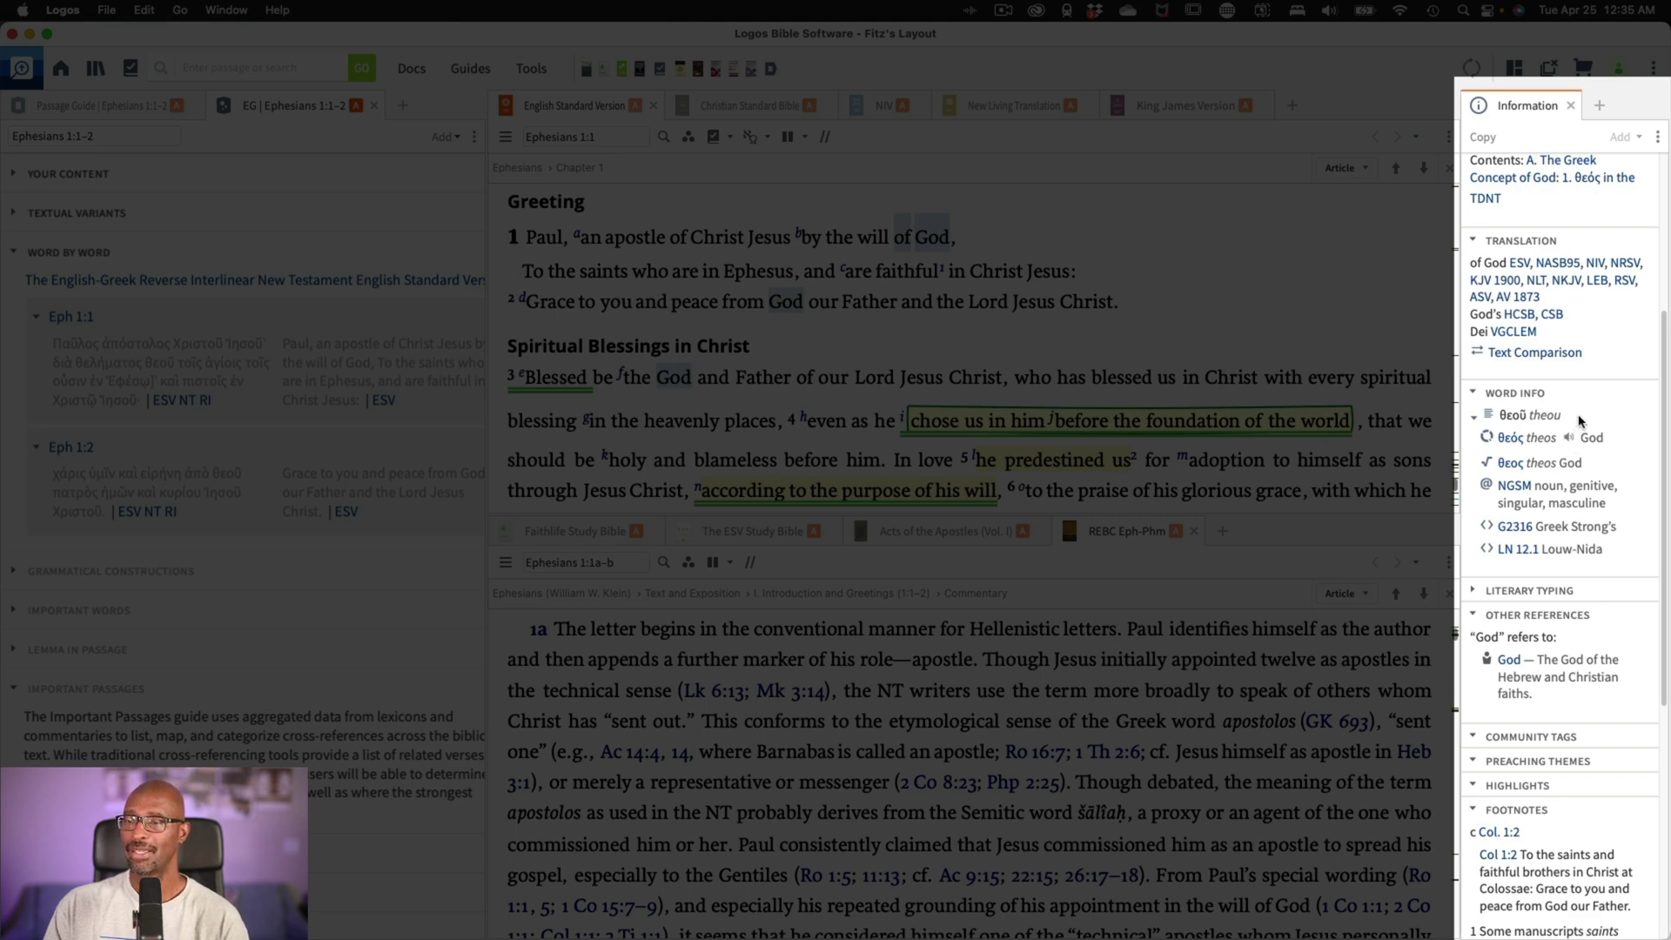
{"action": "scroll", "coordinate": [1579, 739], "scroll_direction": "down", "scroll_amount": 1}
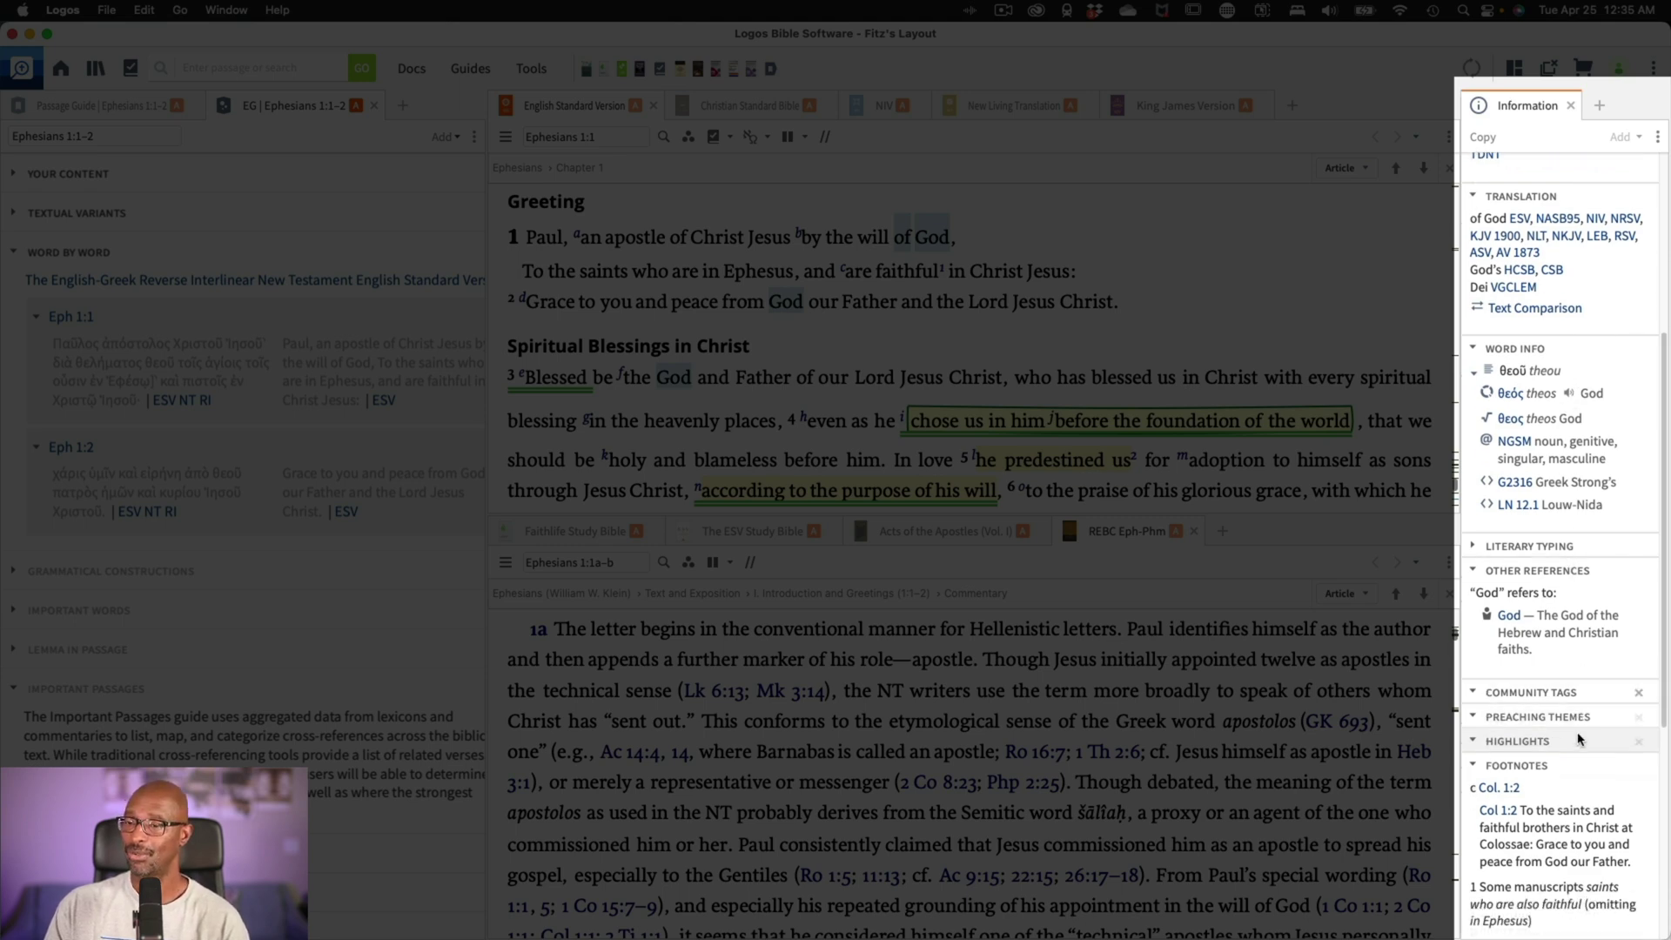
{"action": "scroll", "coordinate": [1580, 740], "scroll_direction": "down", "scroll_amount": 1}
{"action": "scroll", "coordinate": [1578, 739], "scroll_direction": "down", "scroll_amount": 1}
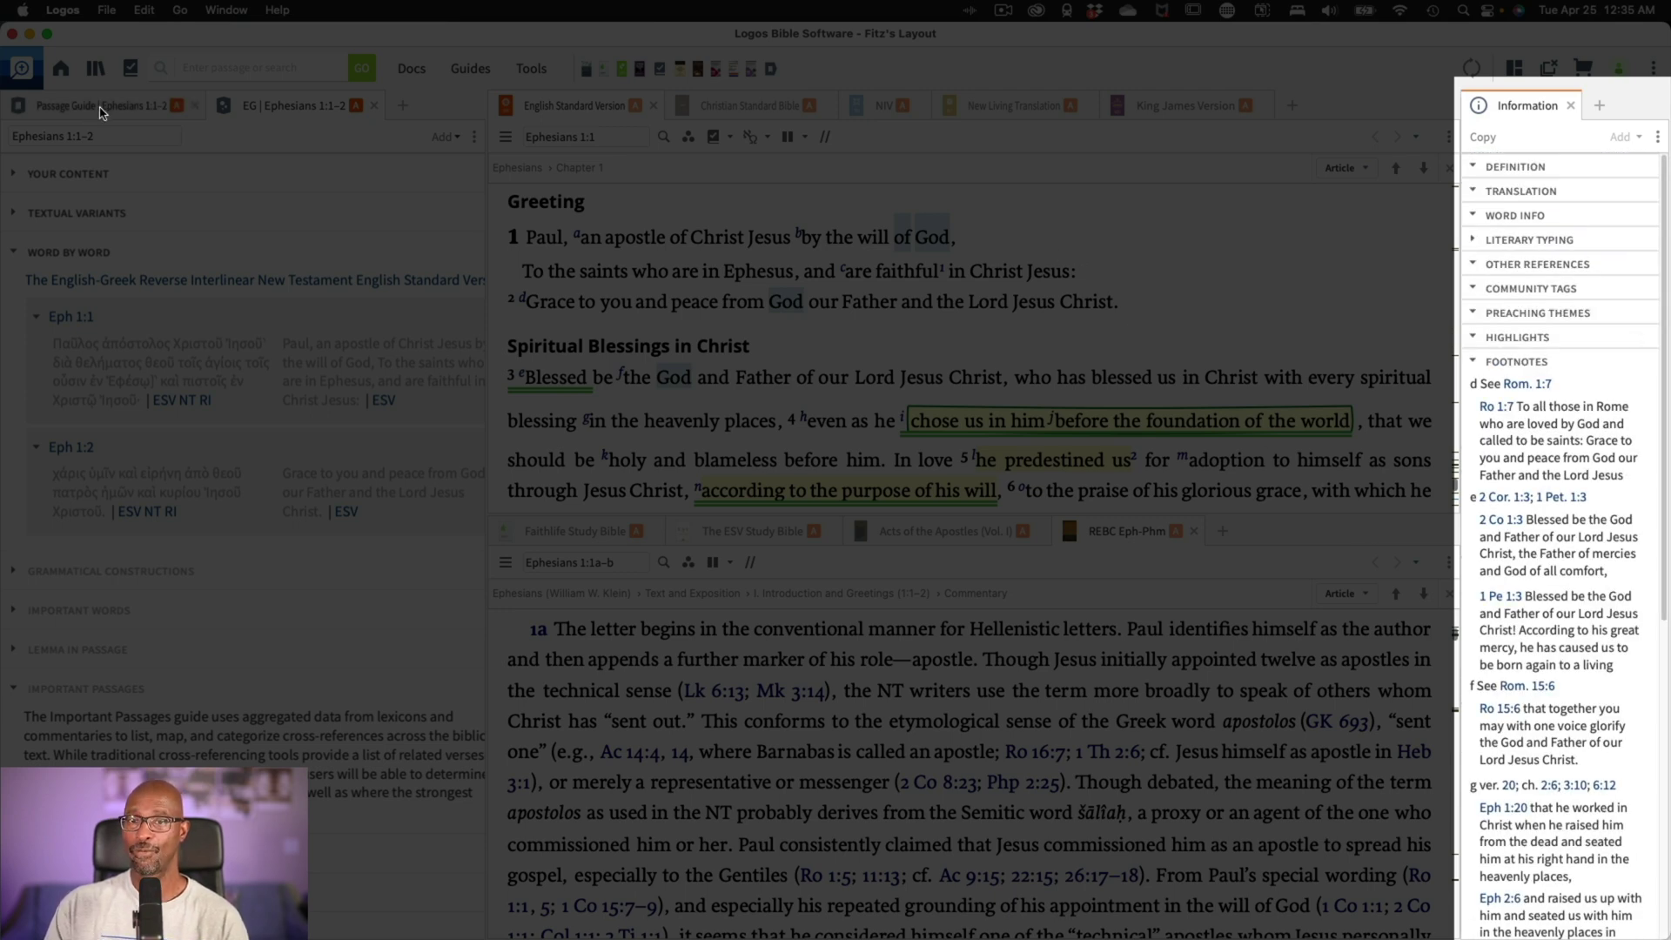
Show the Passage Guide | Ephesians 1:1–2 tab in the left panel
{"action": "left_click", "coordinate": [100, 108]}
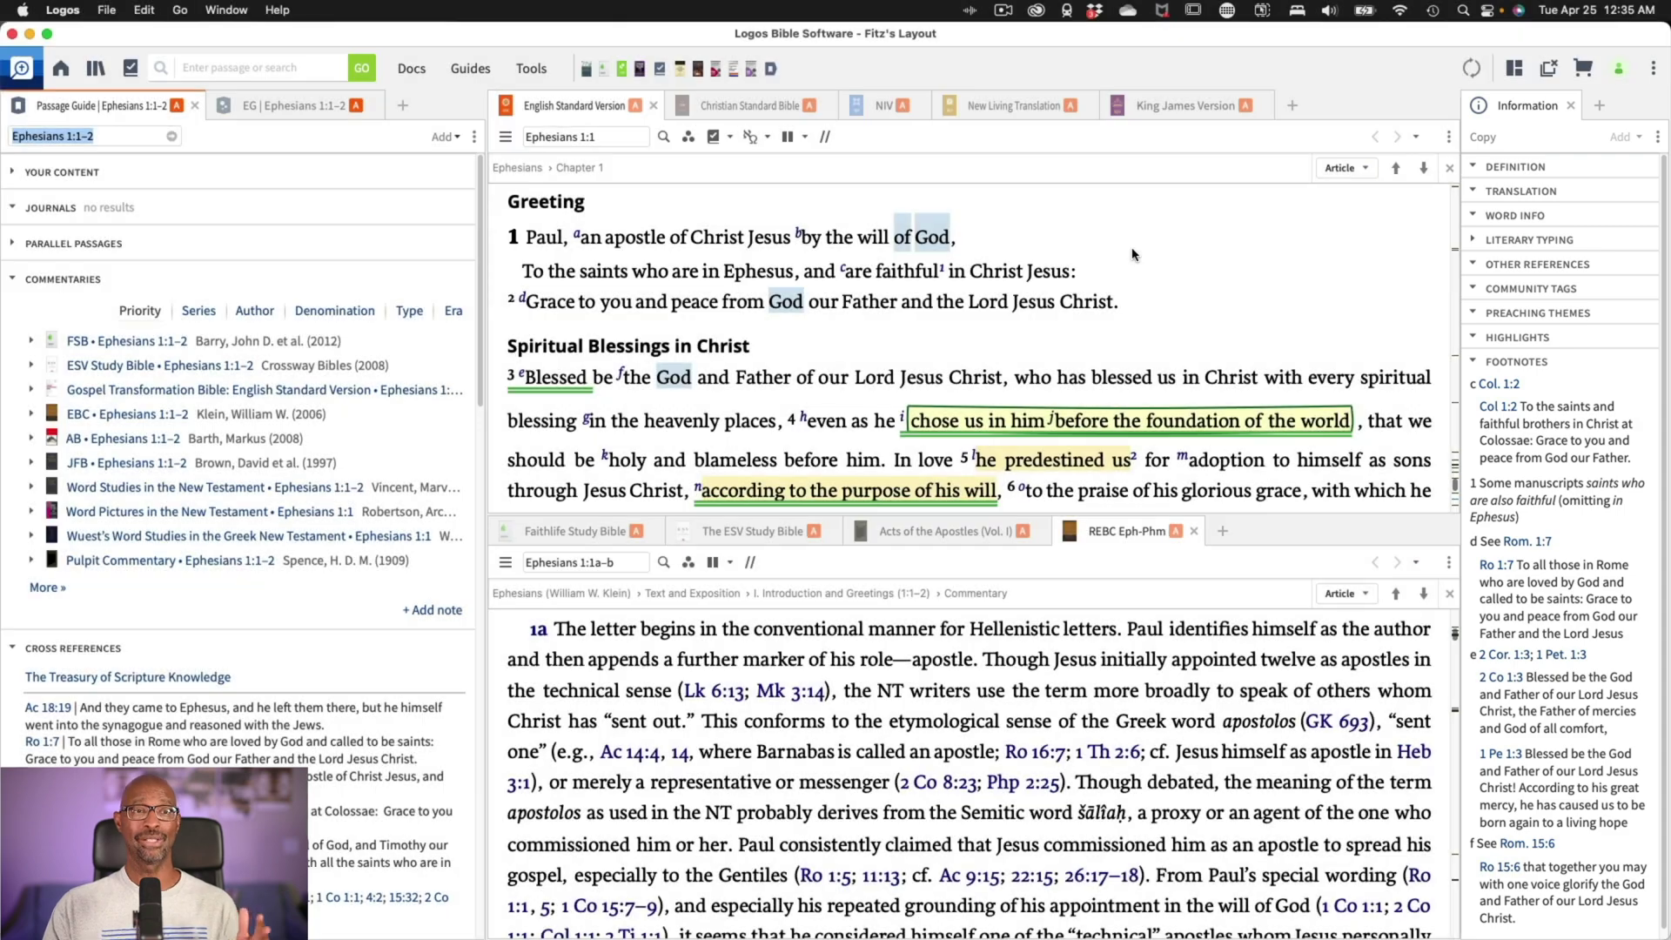